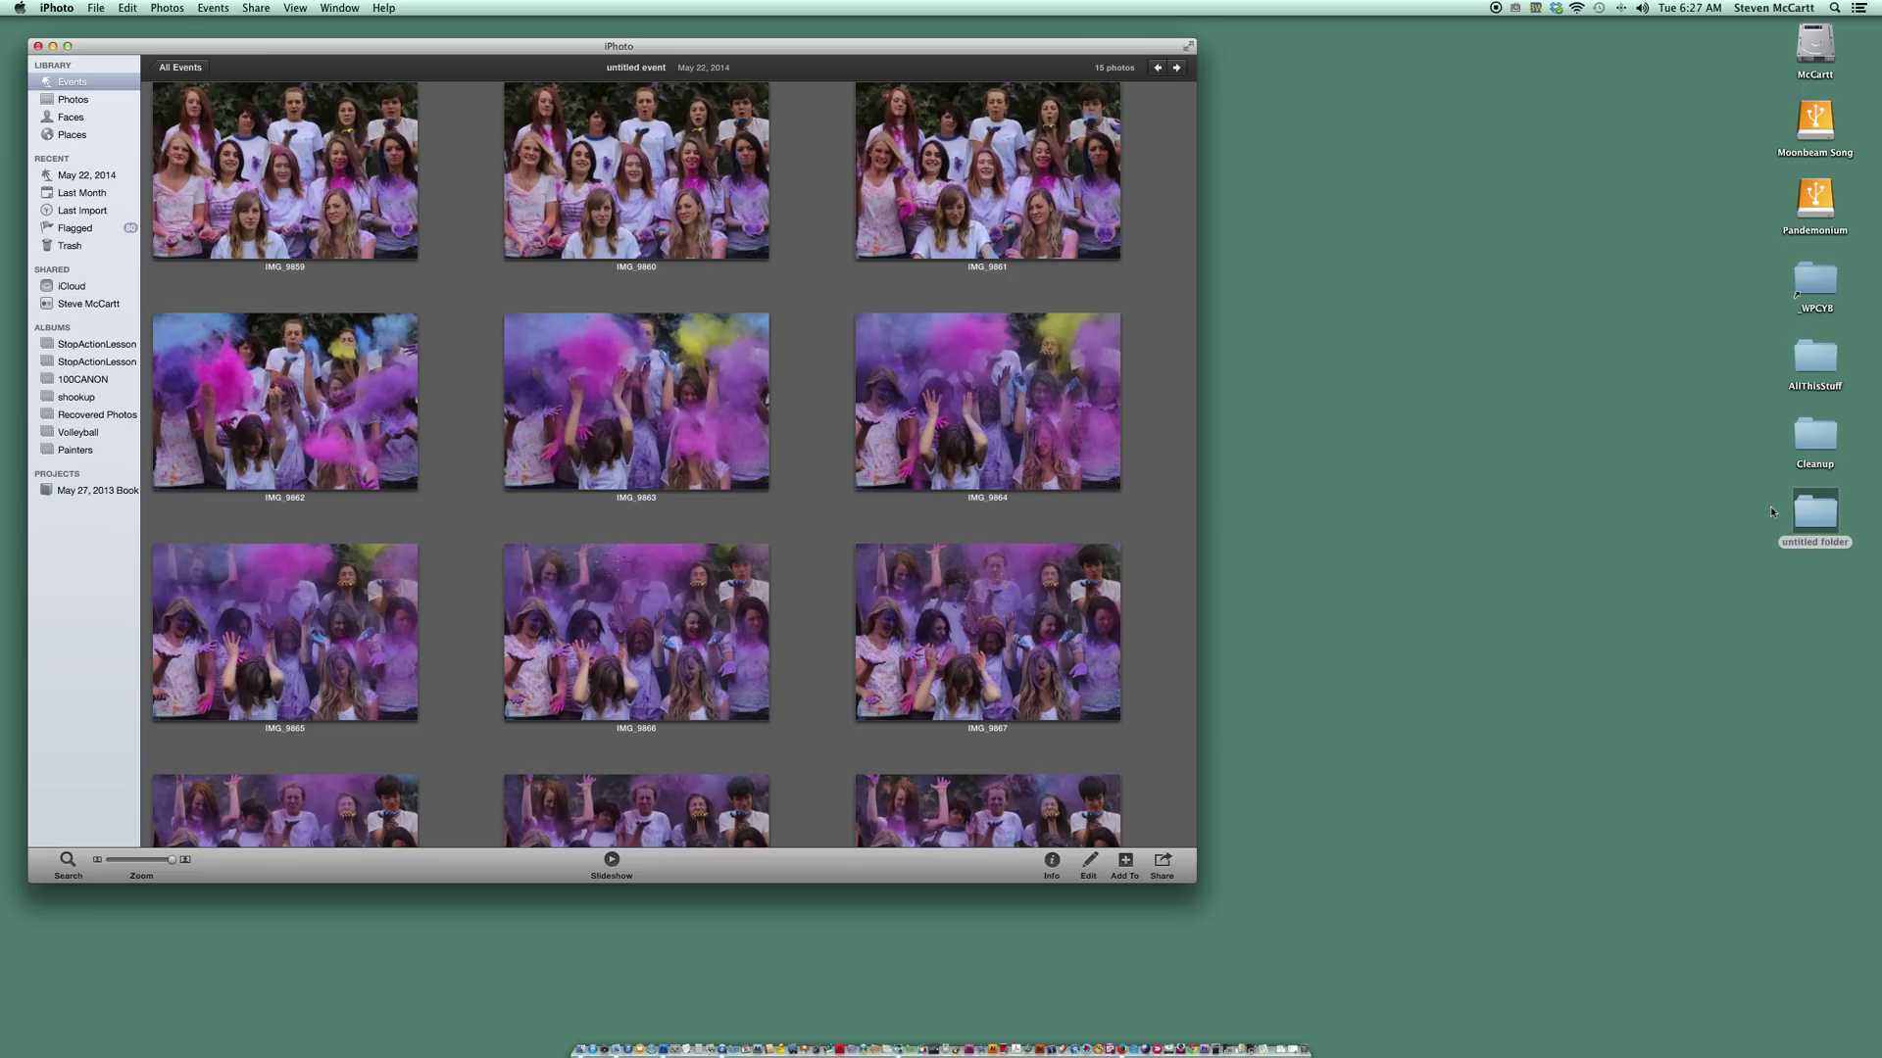
# - Rename the untitled folder on the desktop as Reduce Size
pyautogui.click(1815, 544)
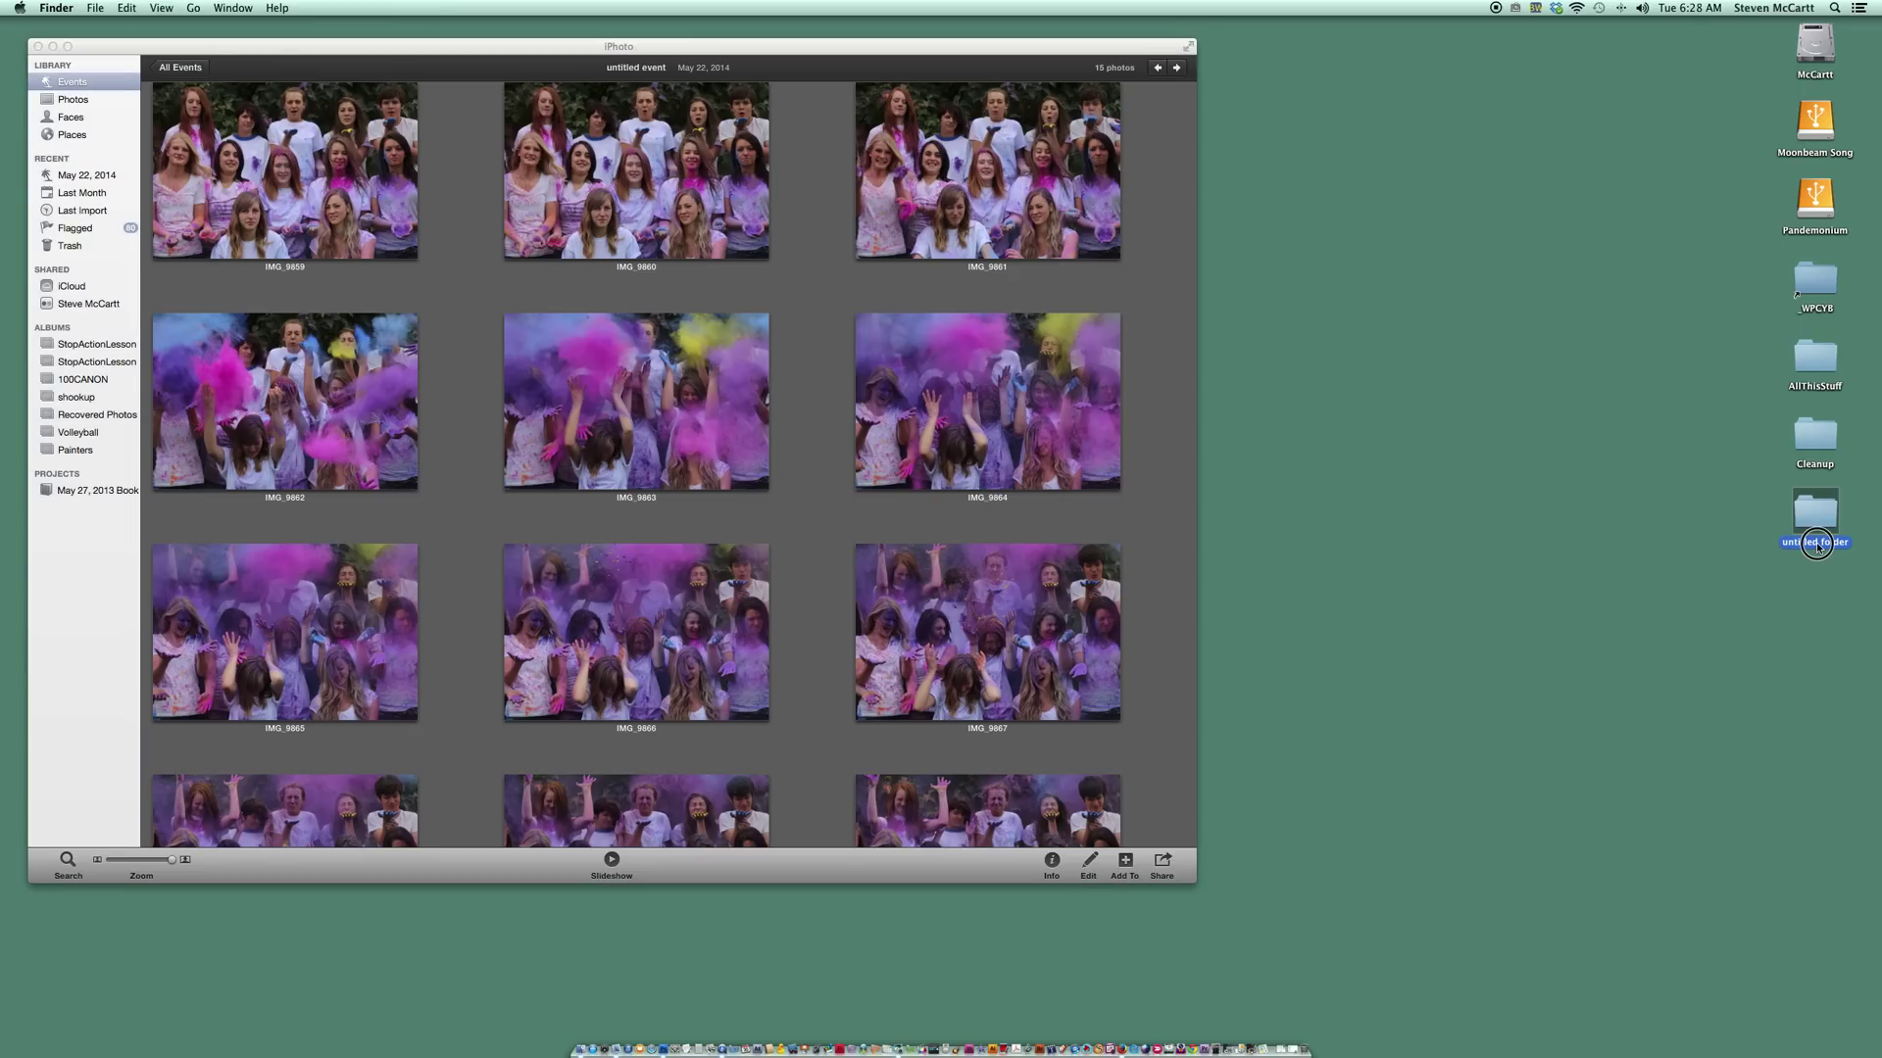
pyautogui.click(1818, 545)
pyautogui.write('Reduce Si')
pyautogui.press('BackSpace')
pyautogui.press('BackSpace')
pyautogui.press('BackSpace')
pyautogui.write('Size')
pyautogui.press('Return')
# - Select all photos in the May 22, 2014 event and copy them into the Reduce Size folder on the desktop
pyautogui.click(822, 272)
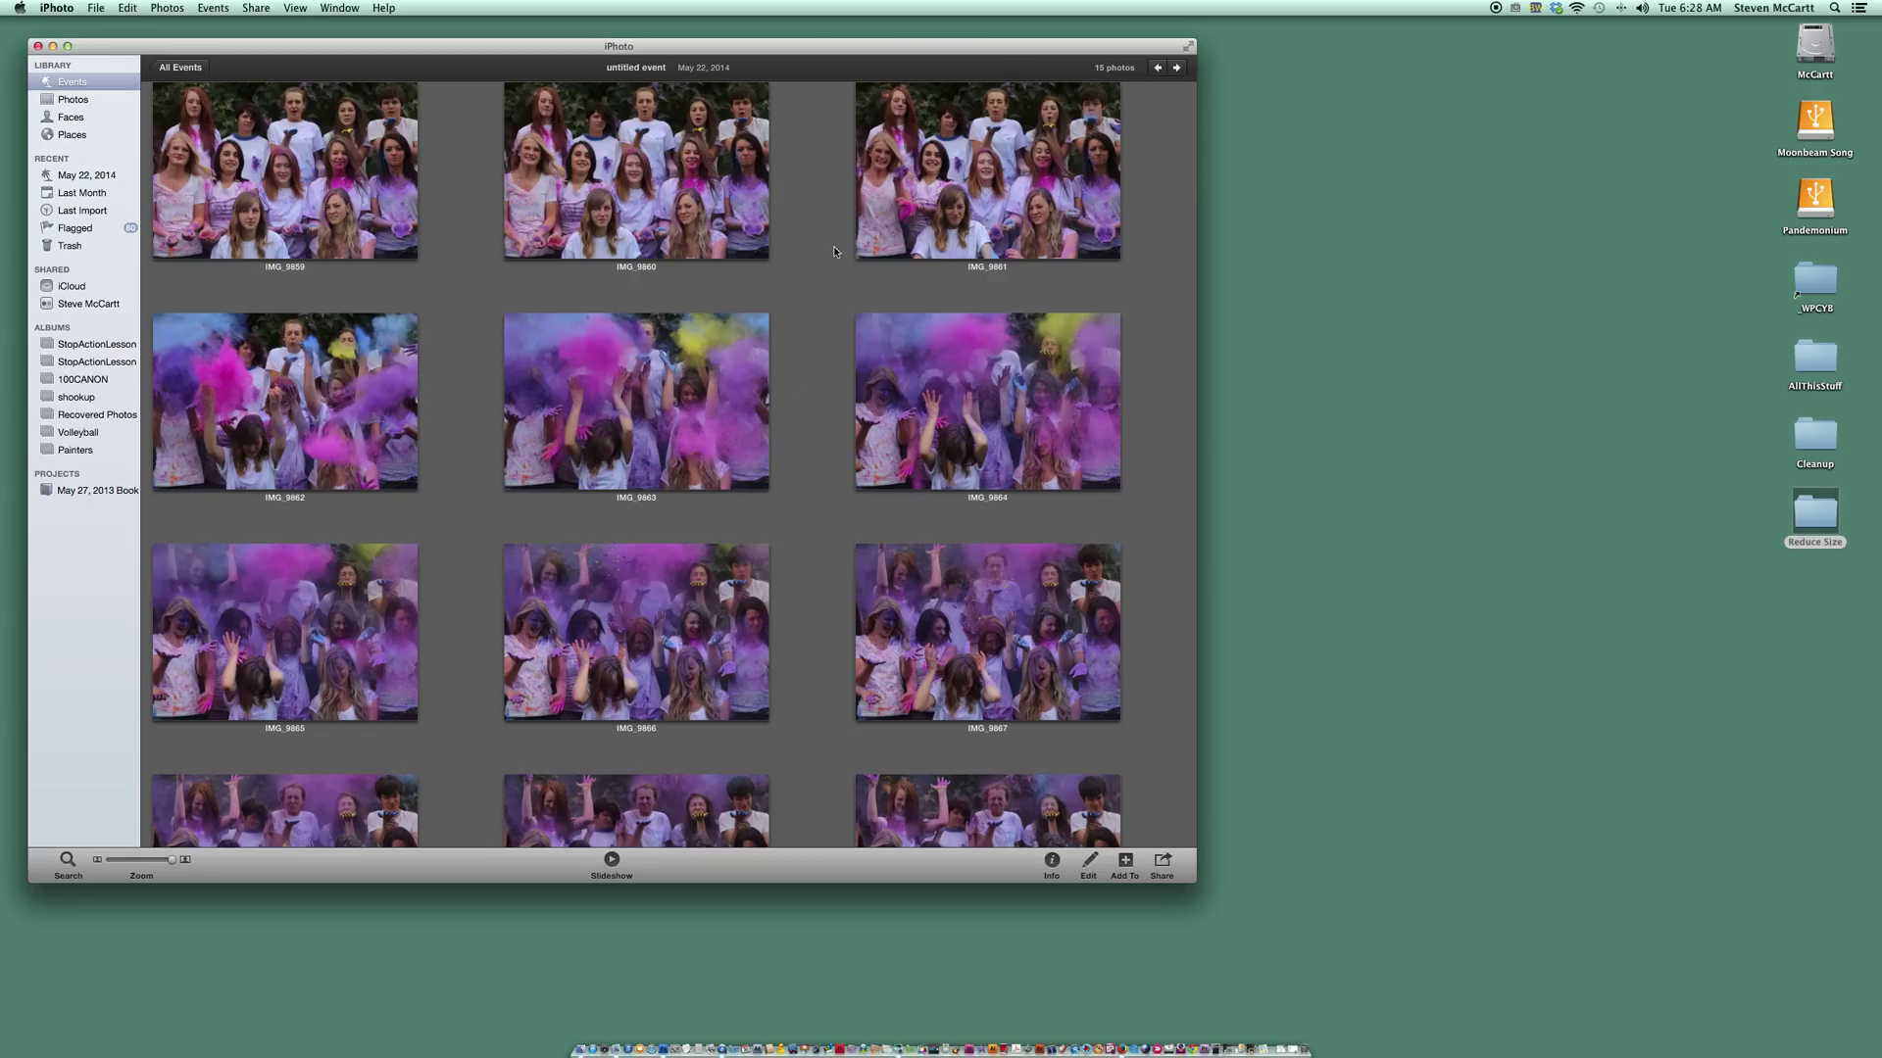
pyautogui.click(123, 8)
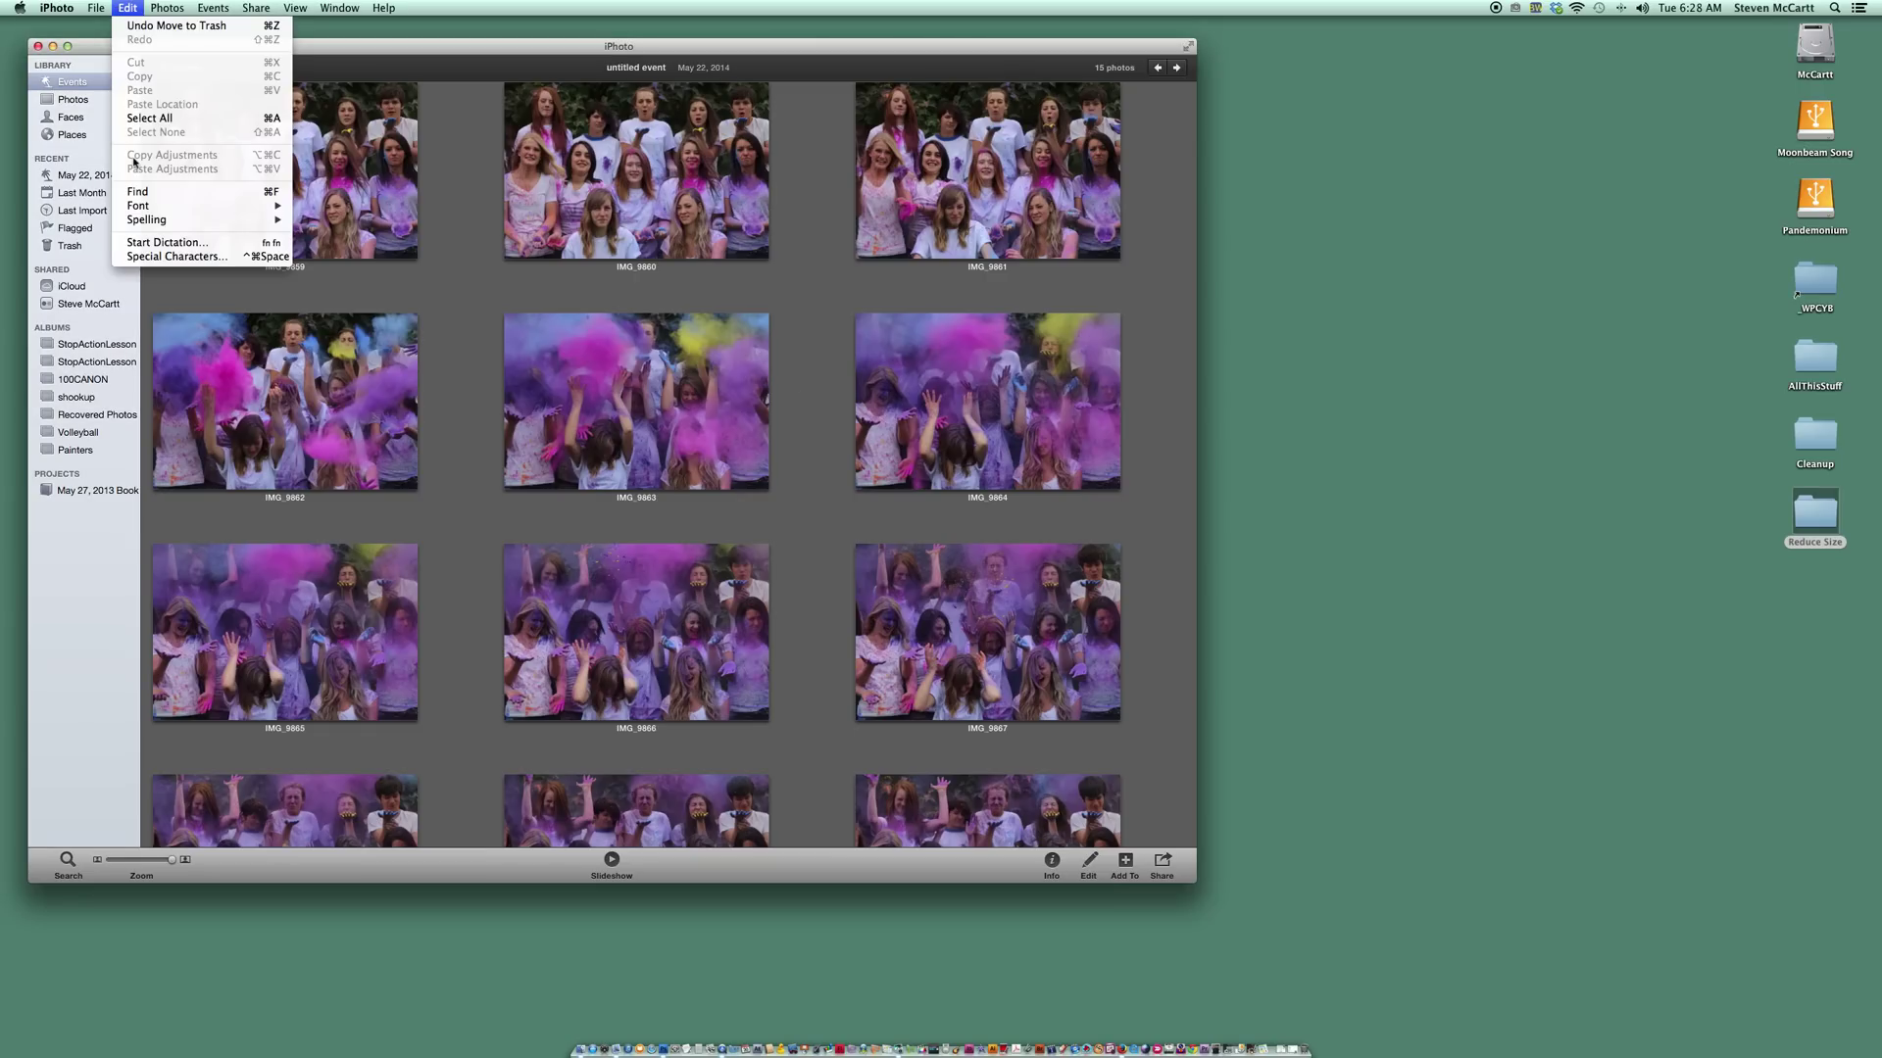
pyautogui.click(155, 125)
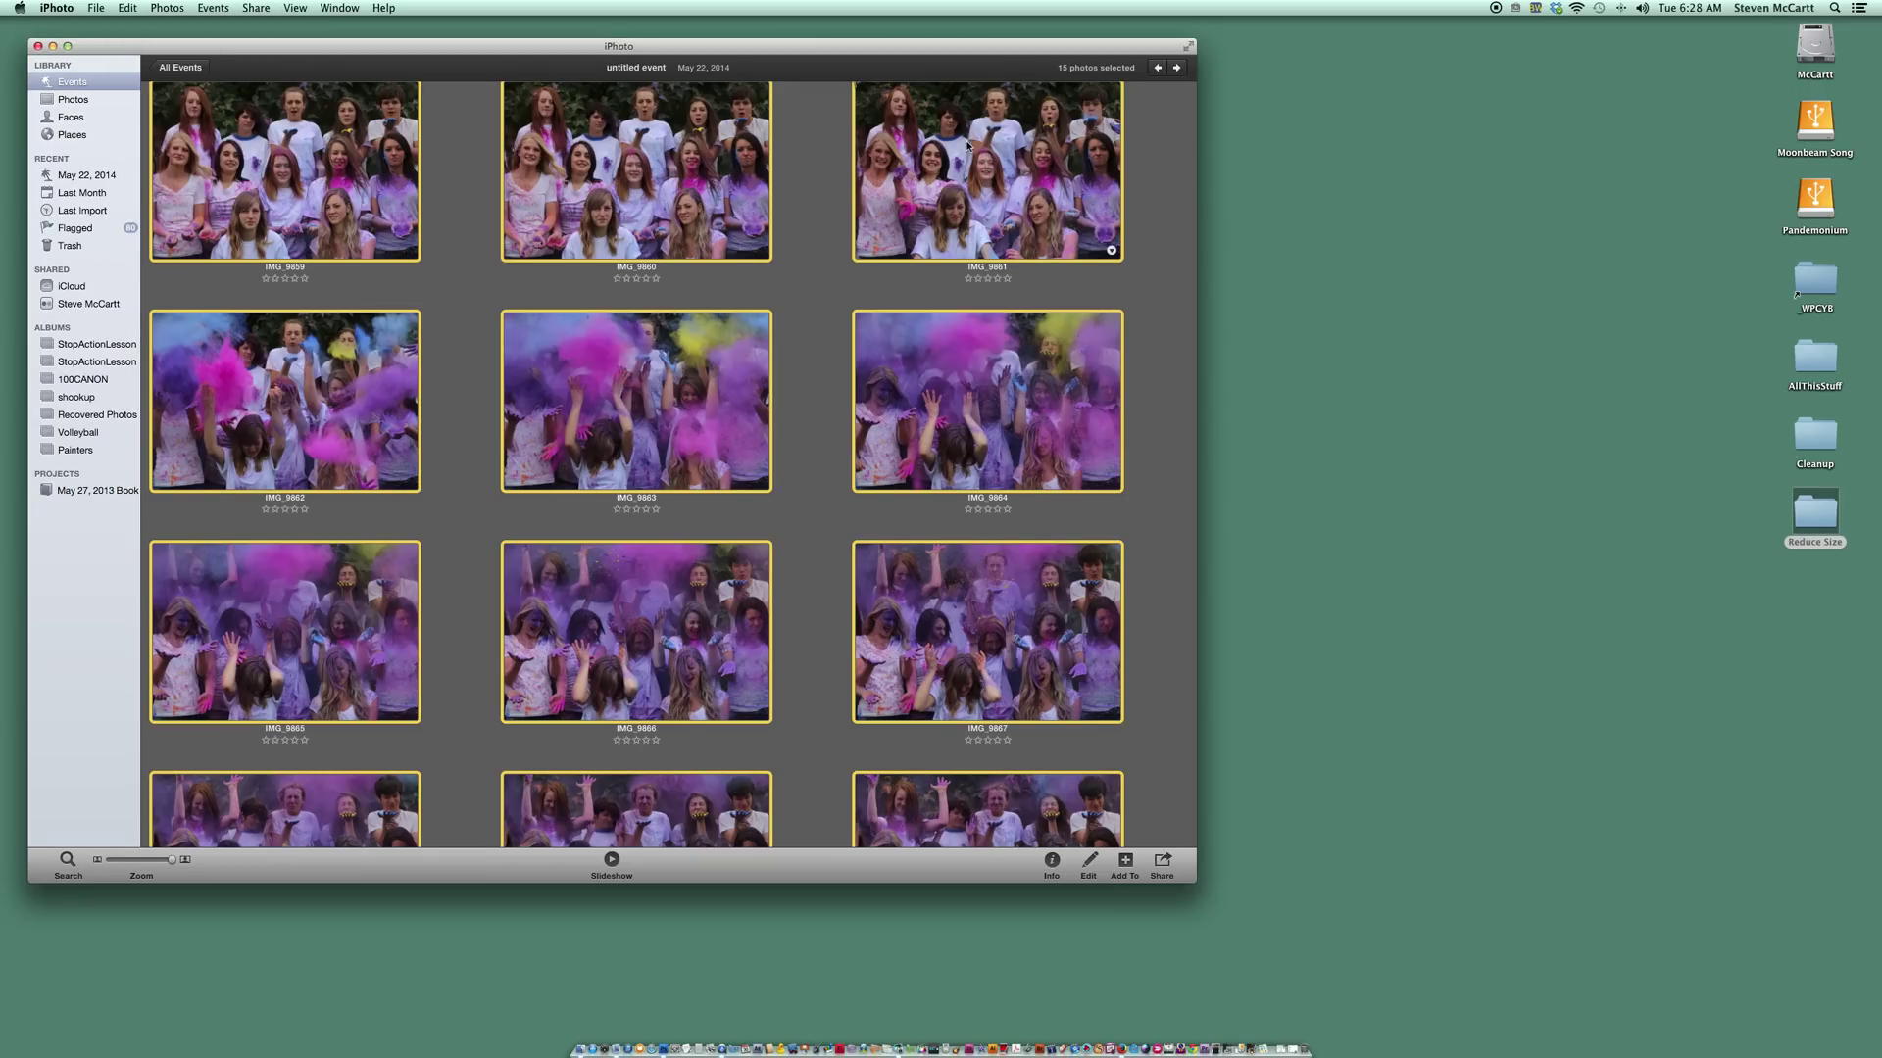
pyautogui.moveTo(1115, 227); pyautogui.dragTo(1808, 515)
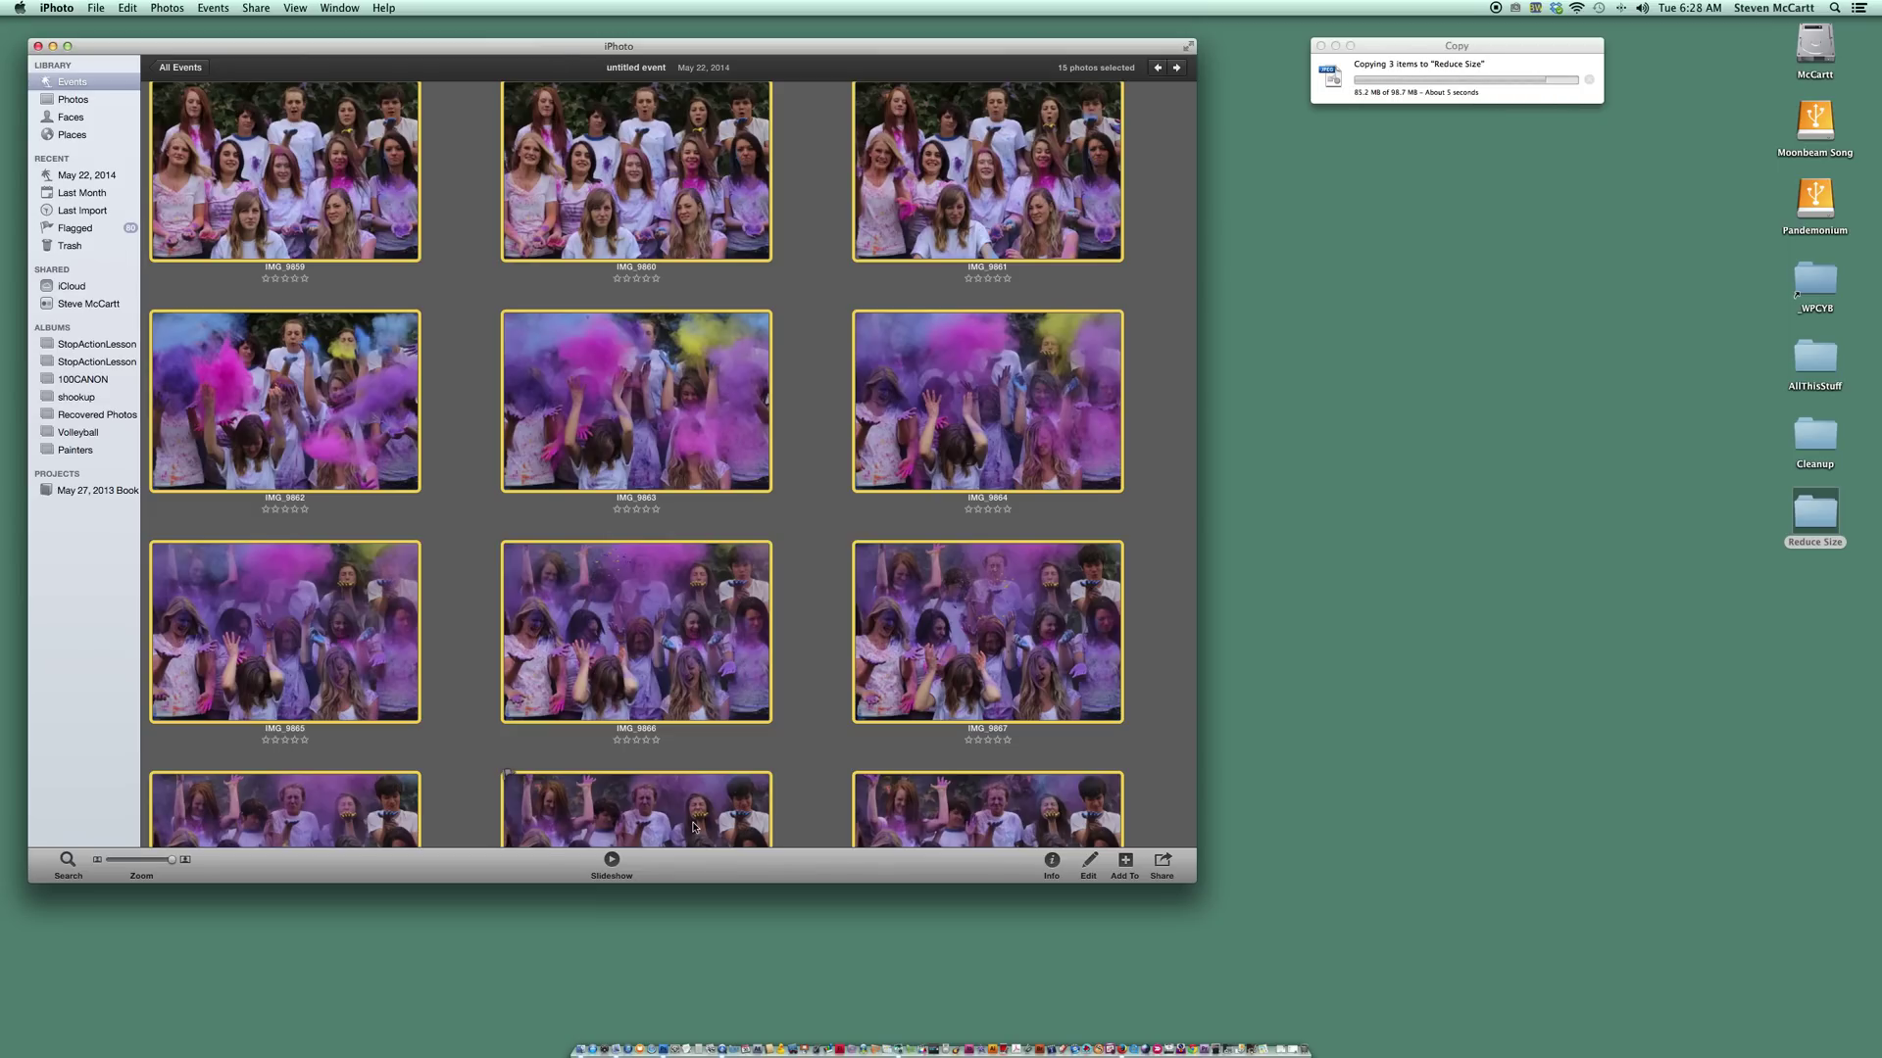
# - Launch Adobe Photoshop CS4 and quit iPhoto
pyautogui.click(664, 1019)
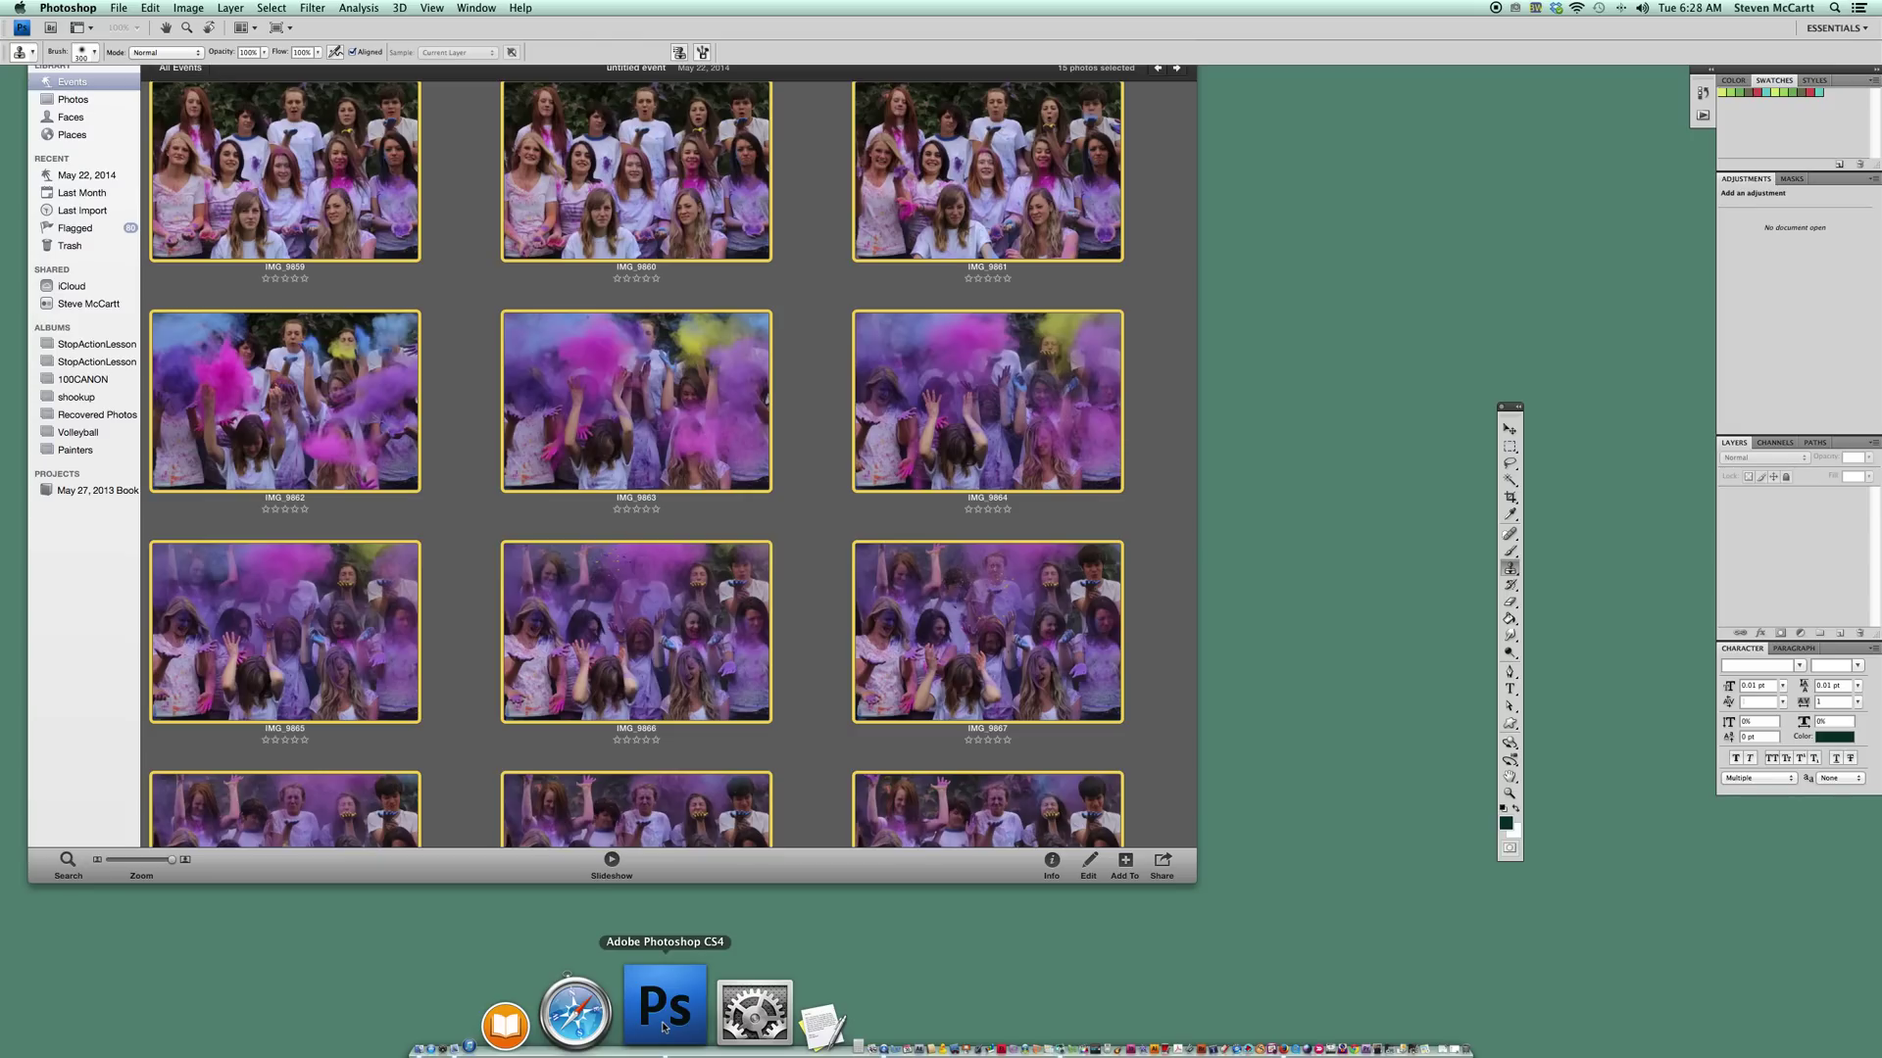
pyautogui.click(440, 242)
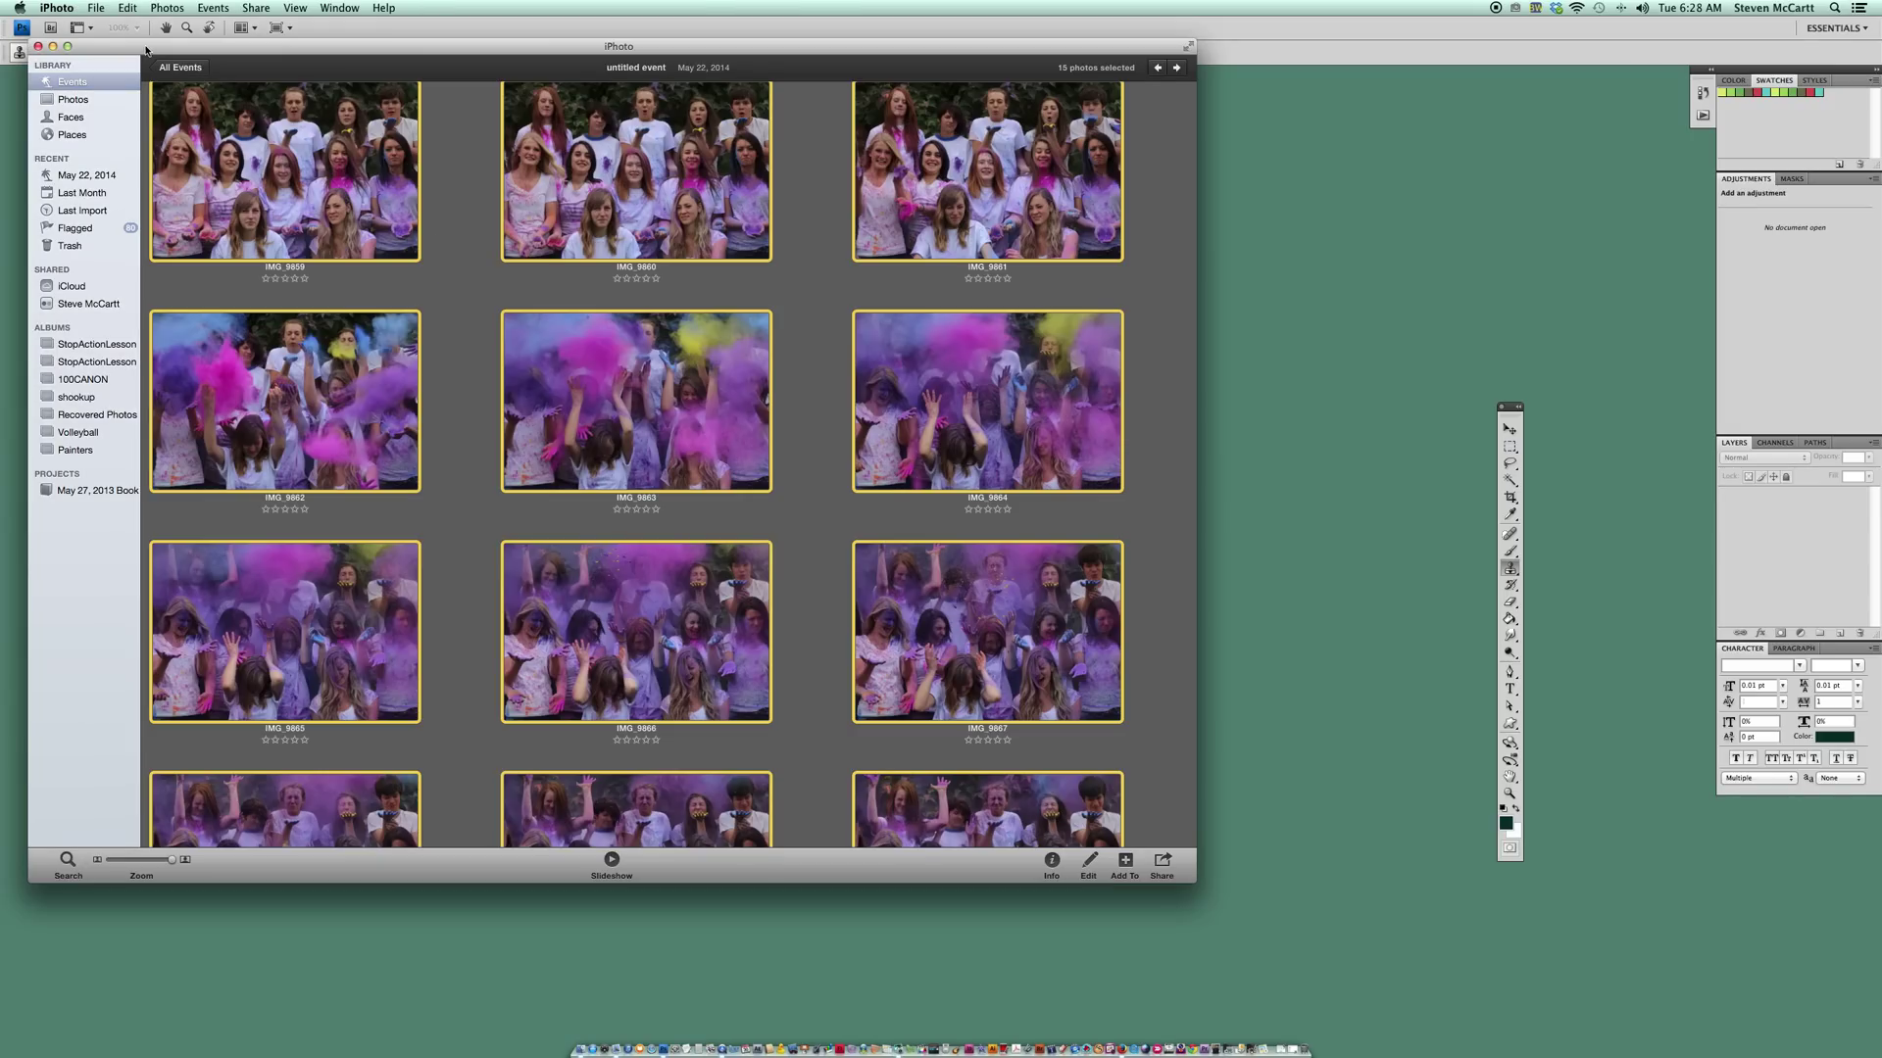
pyautogui.click(56, 7)
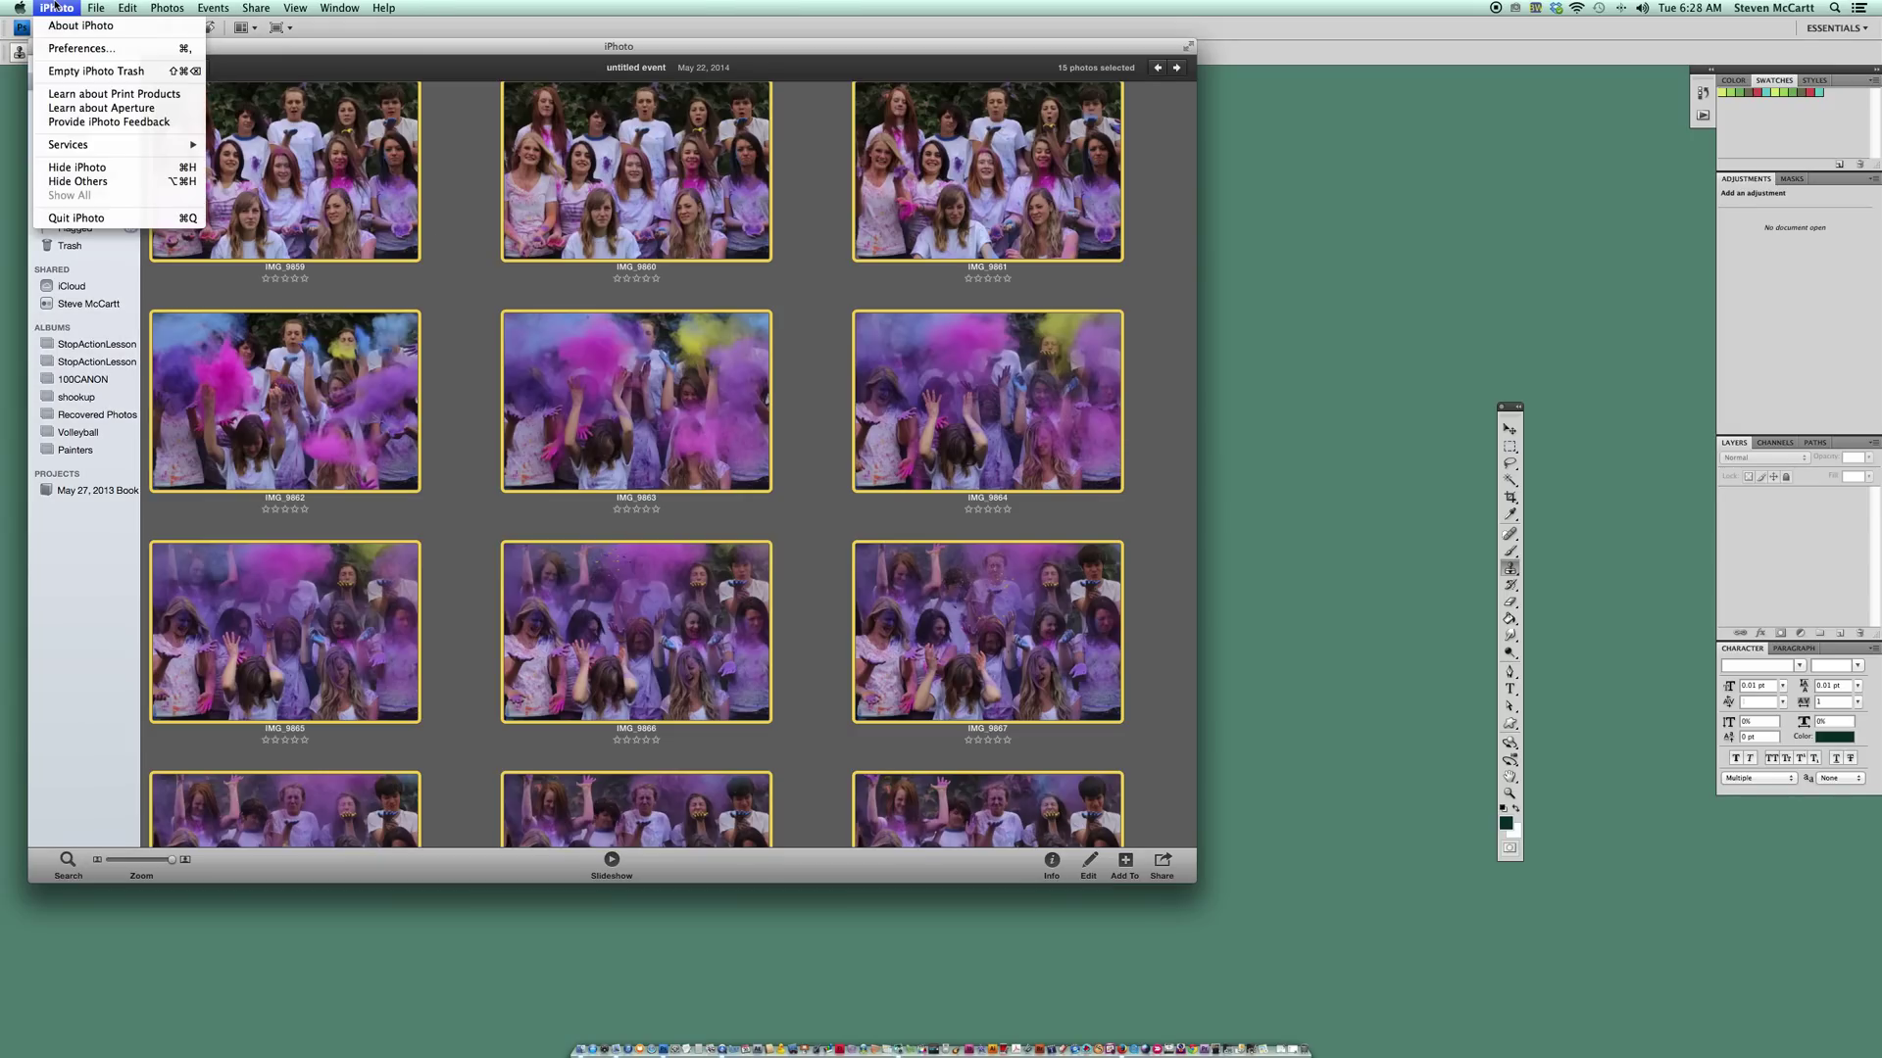
pyautogui.click(79, 220)
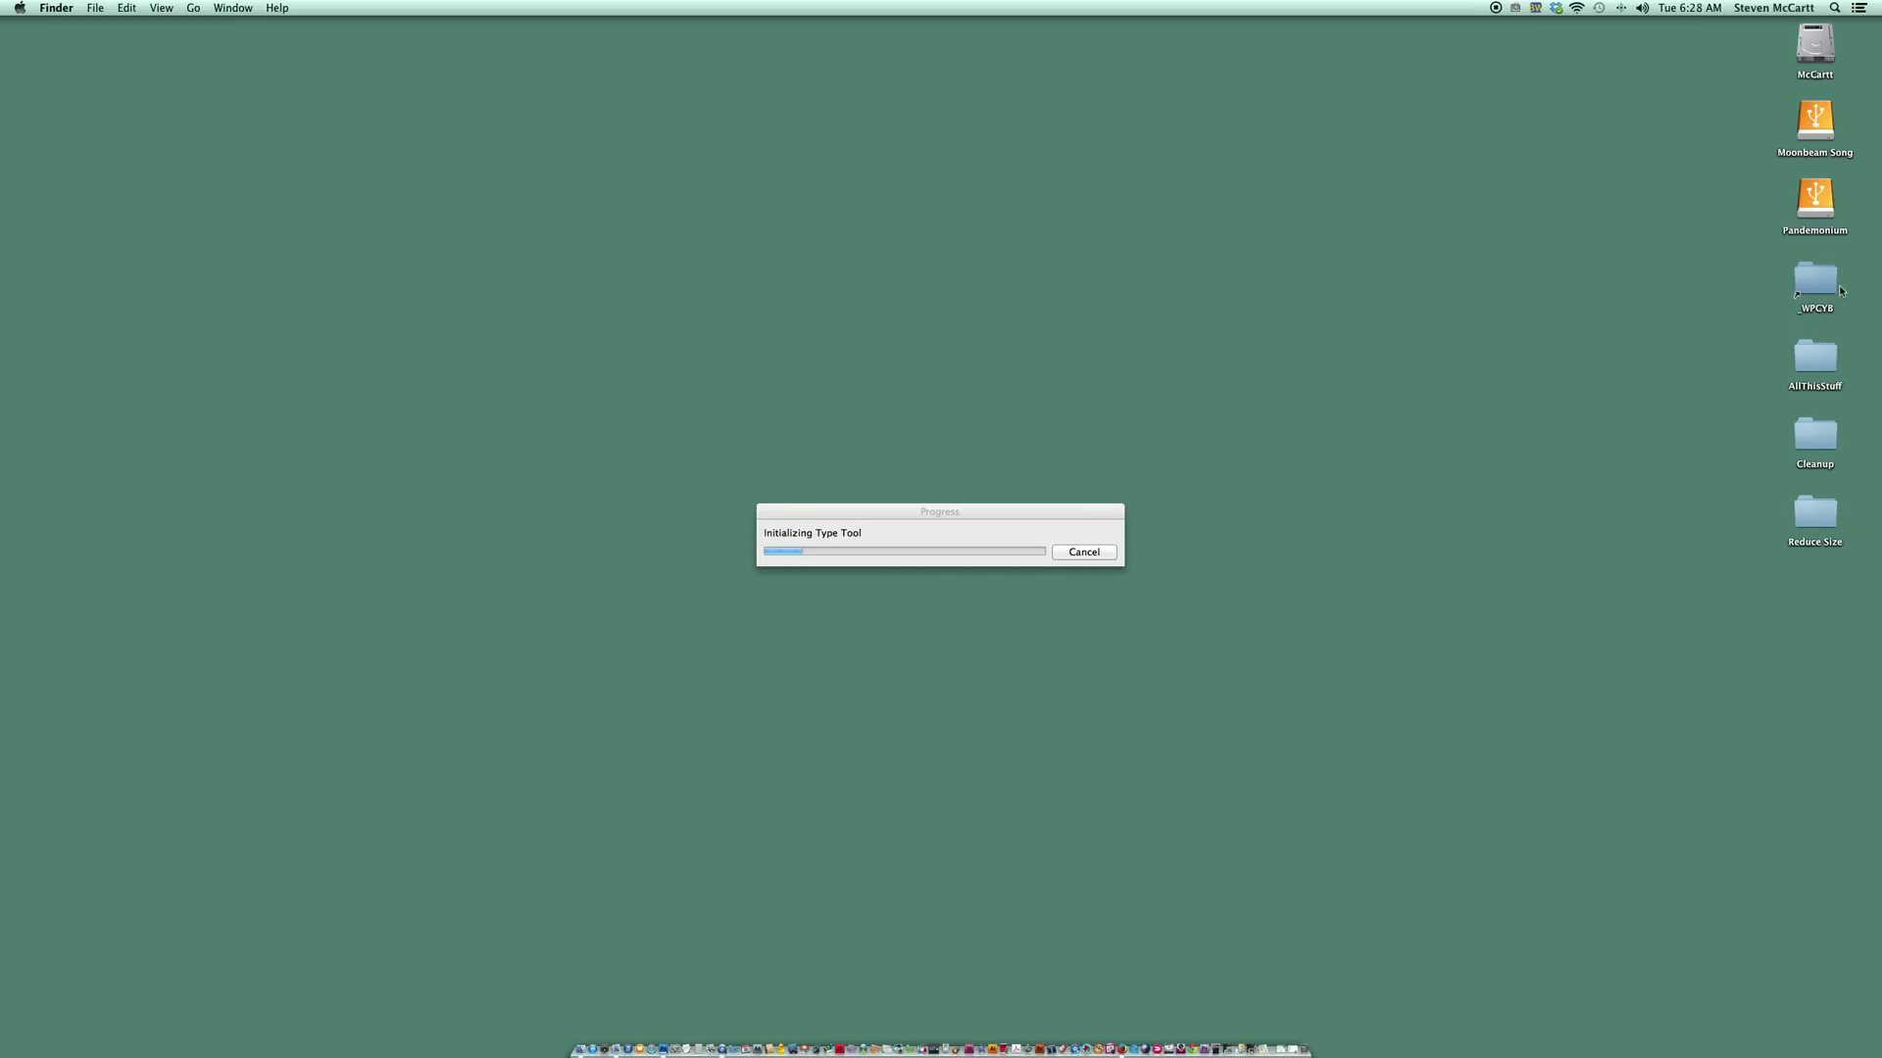
# - Open IMG_9859.JPG from the desktop's Reduce Size folder with Adobe Photoshop CS4
pyautogui.doubleClick(1815, 516)
pyautogui.moveTo(1104, 196); pyautogui.dragTo(1250, 94)
pyautogui.click(1190, 130)
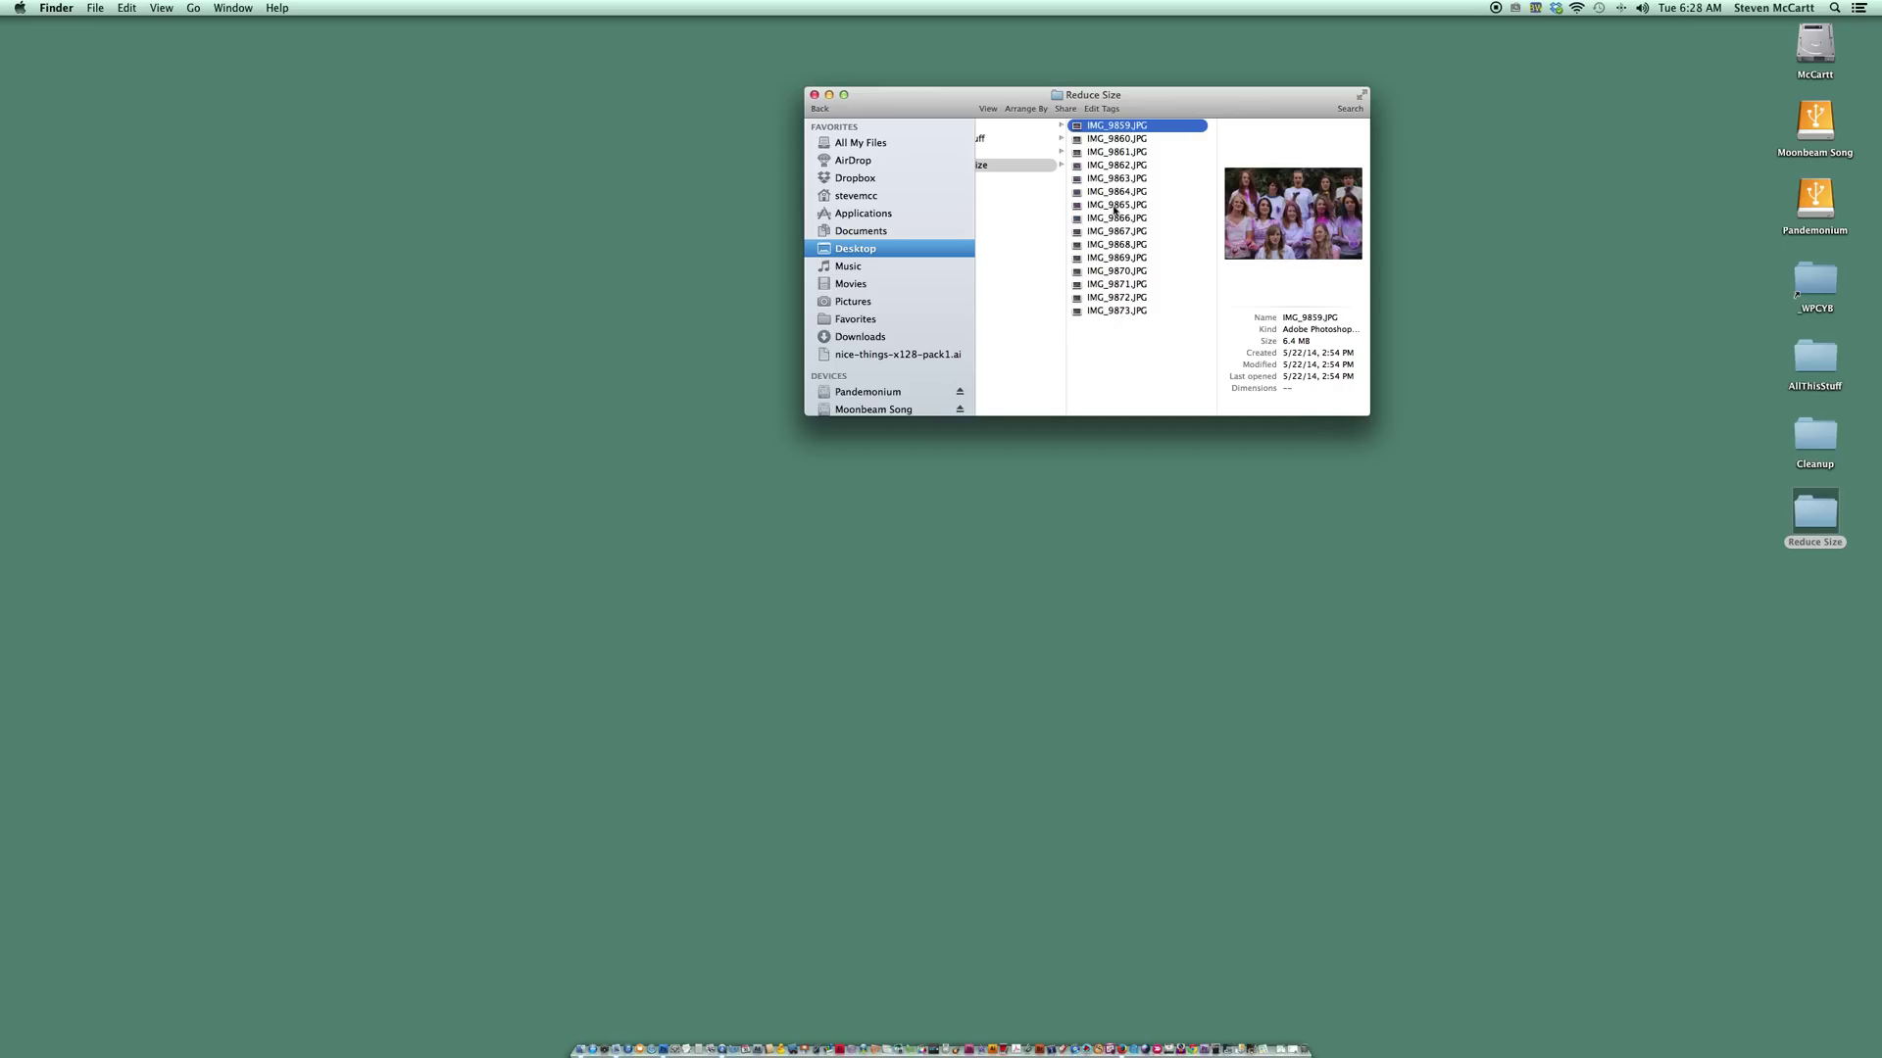
pyautogui.moveTo(927, 102); pyautogui.dragTo(1014, 244)
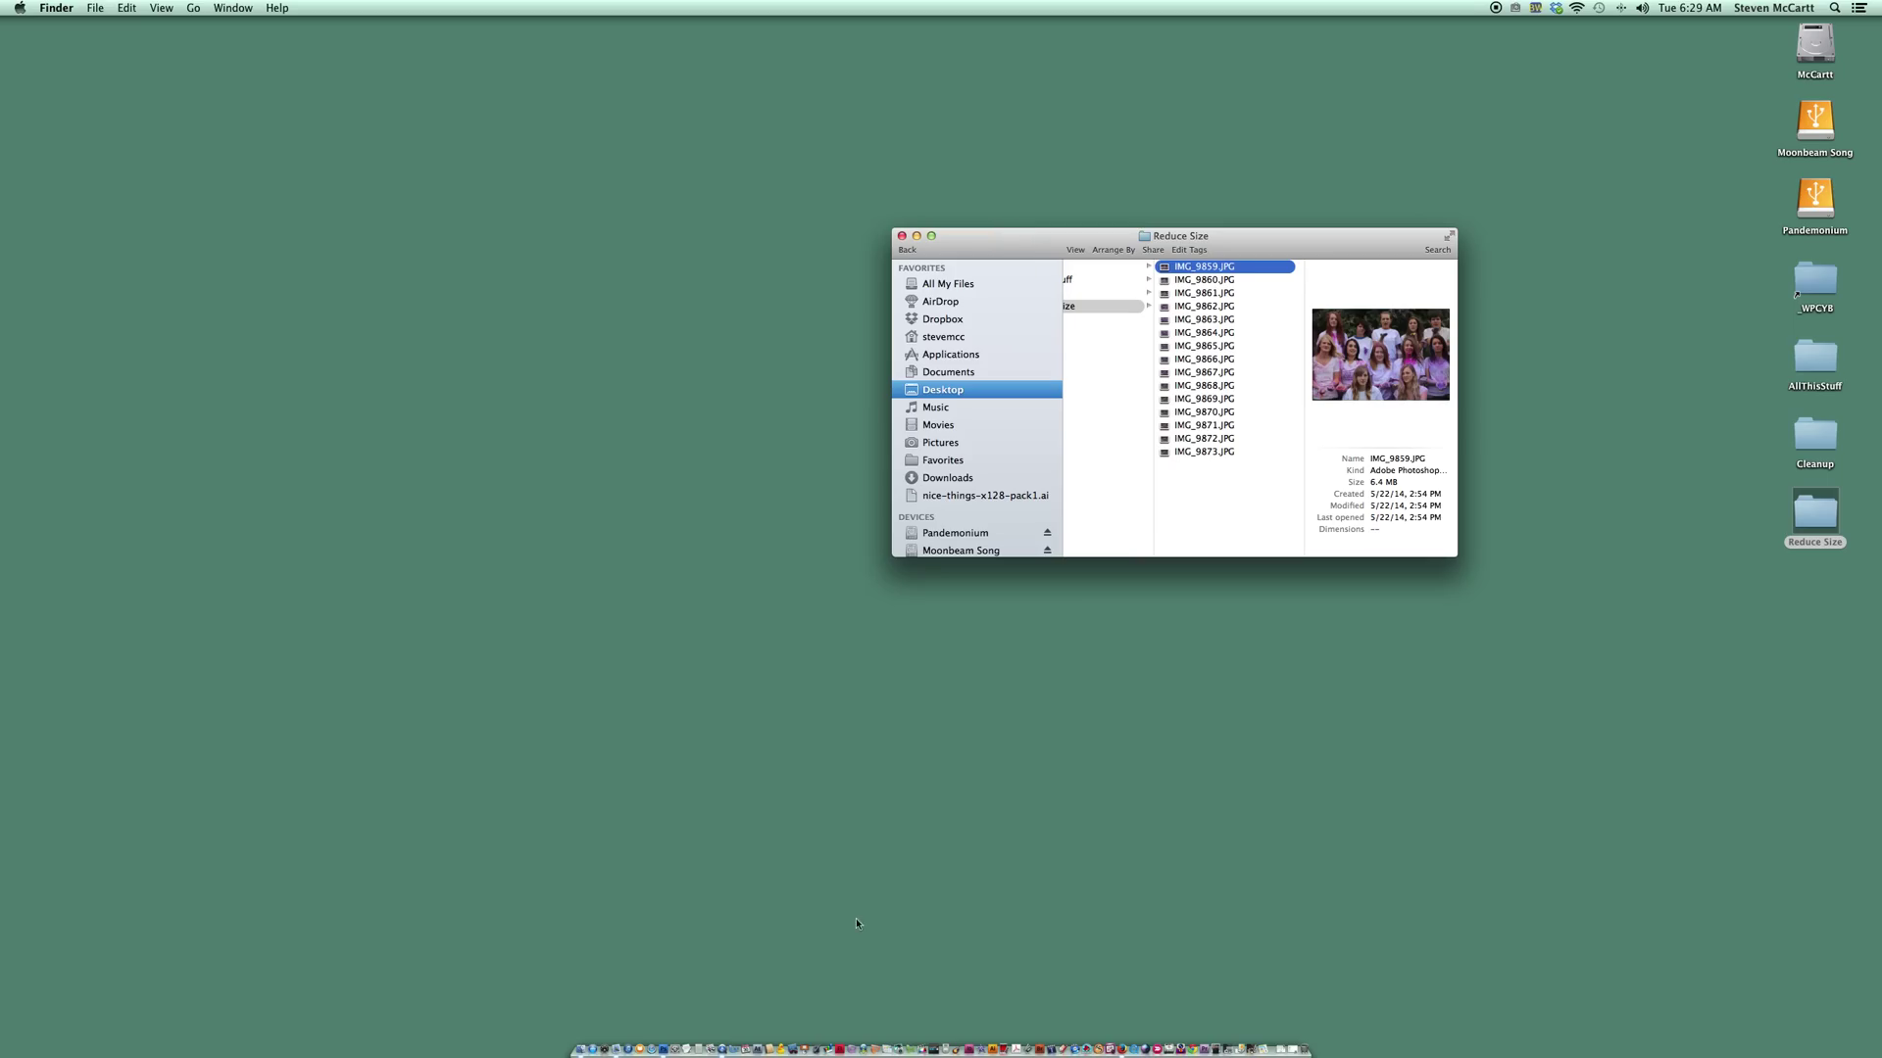
pyautogui.rightClick(1162, 269)
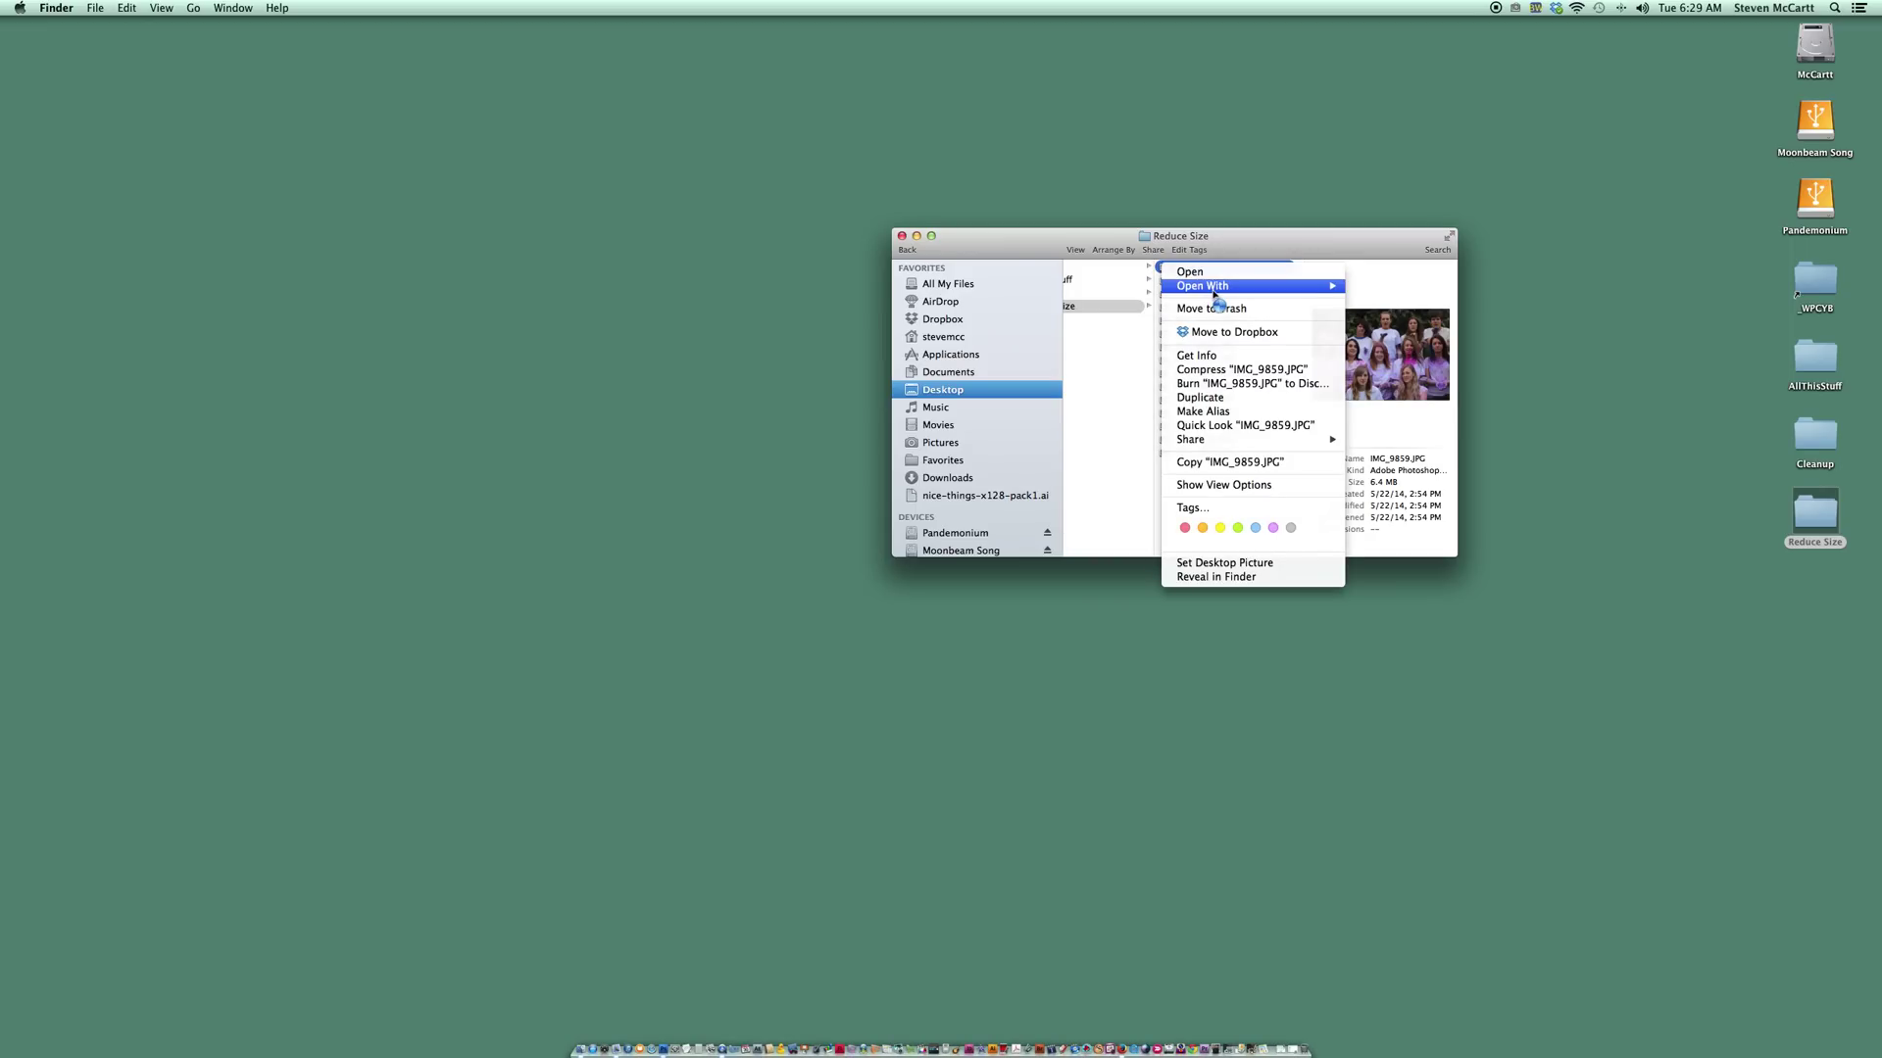
pyautogui.moveTo(1215, 290)
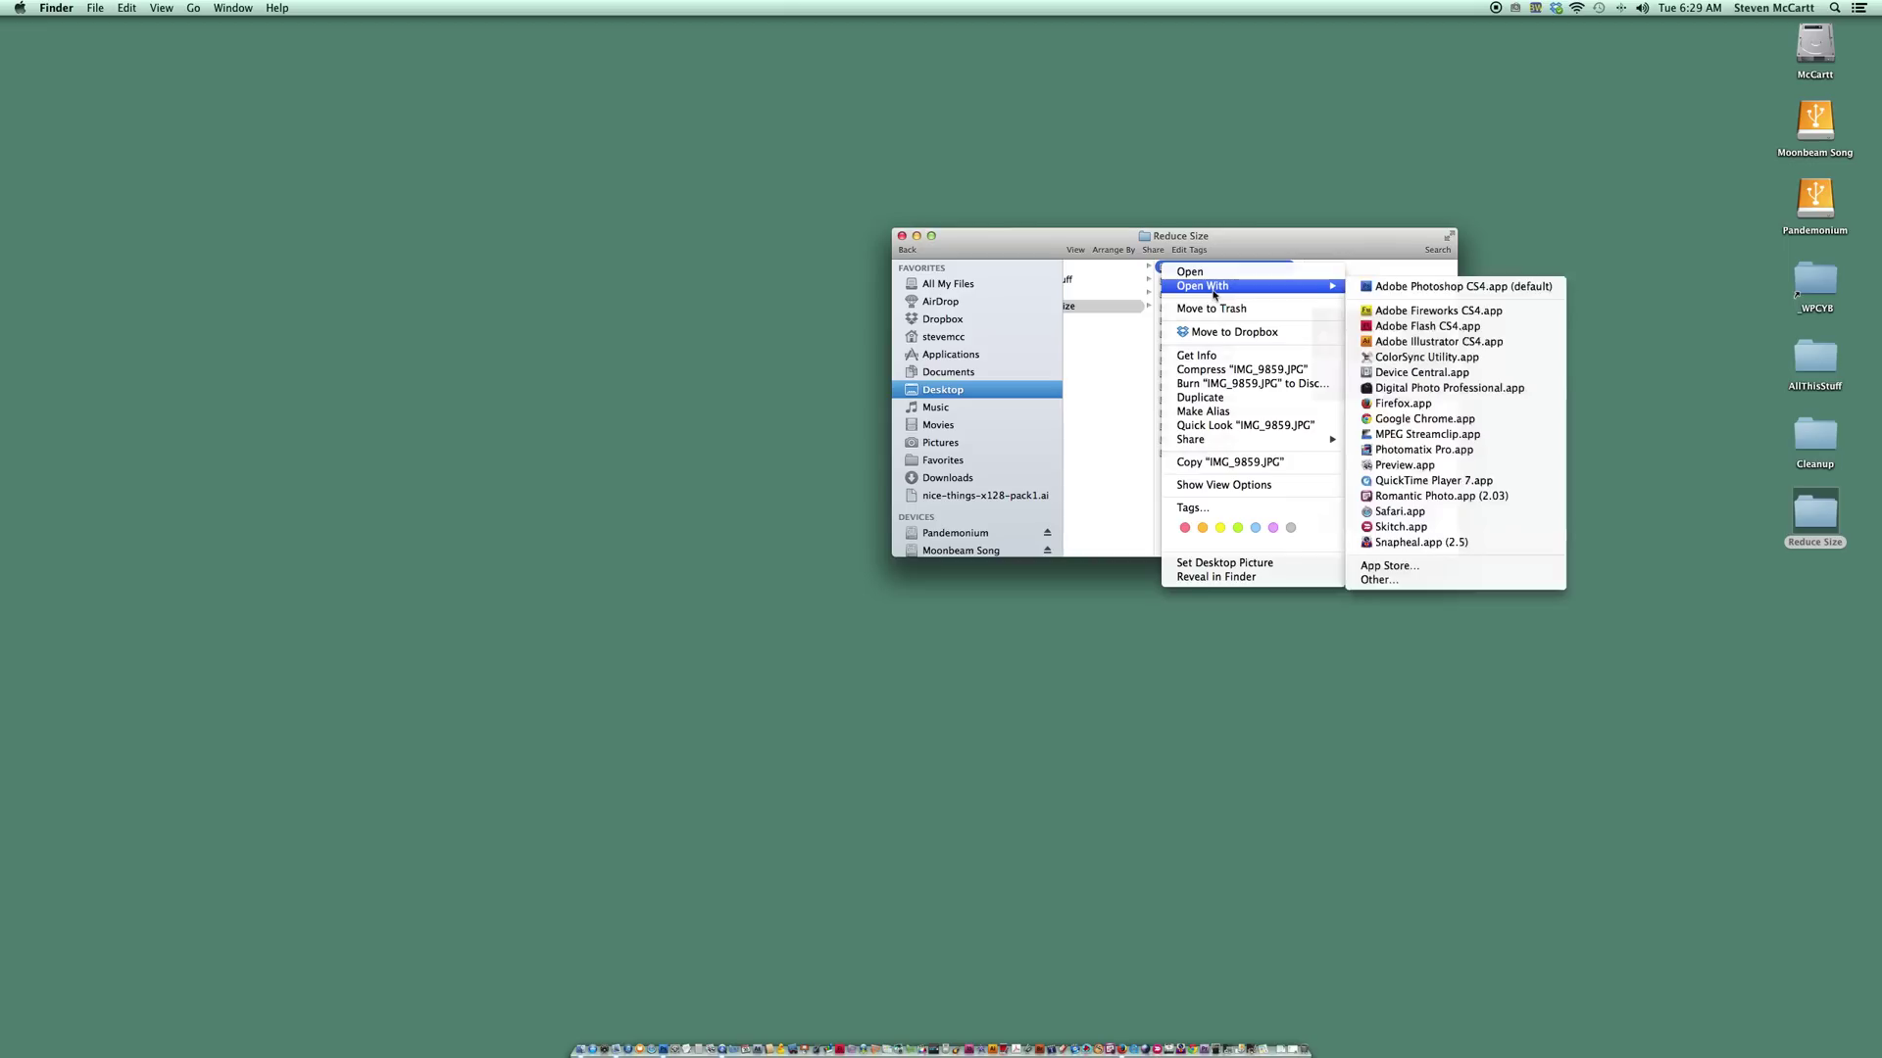
pyautogui.click(1462, 286)
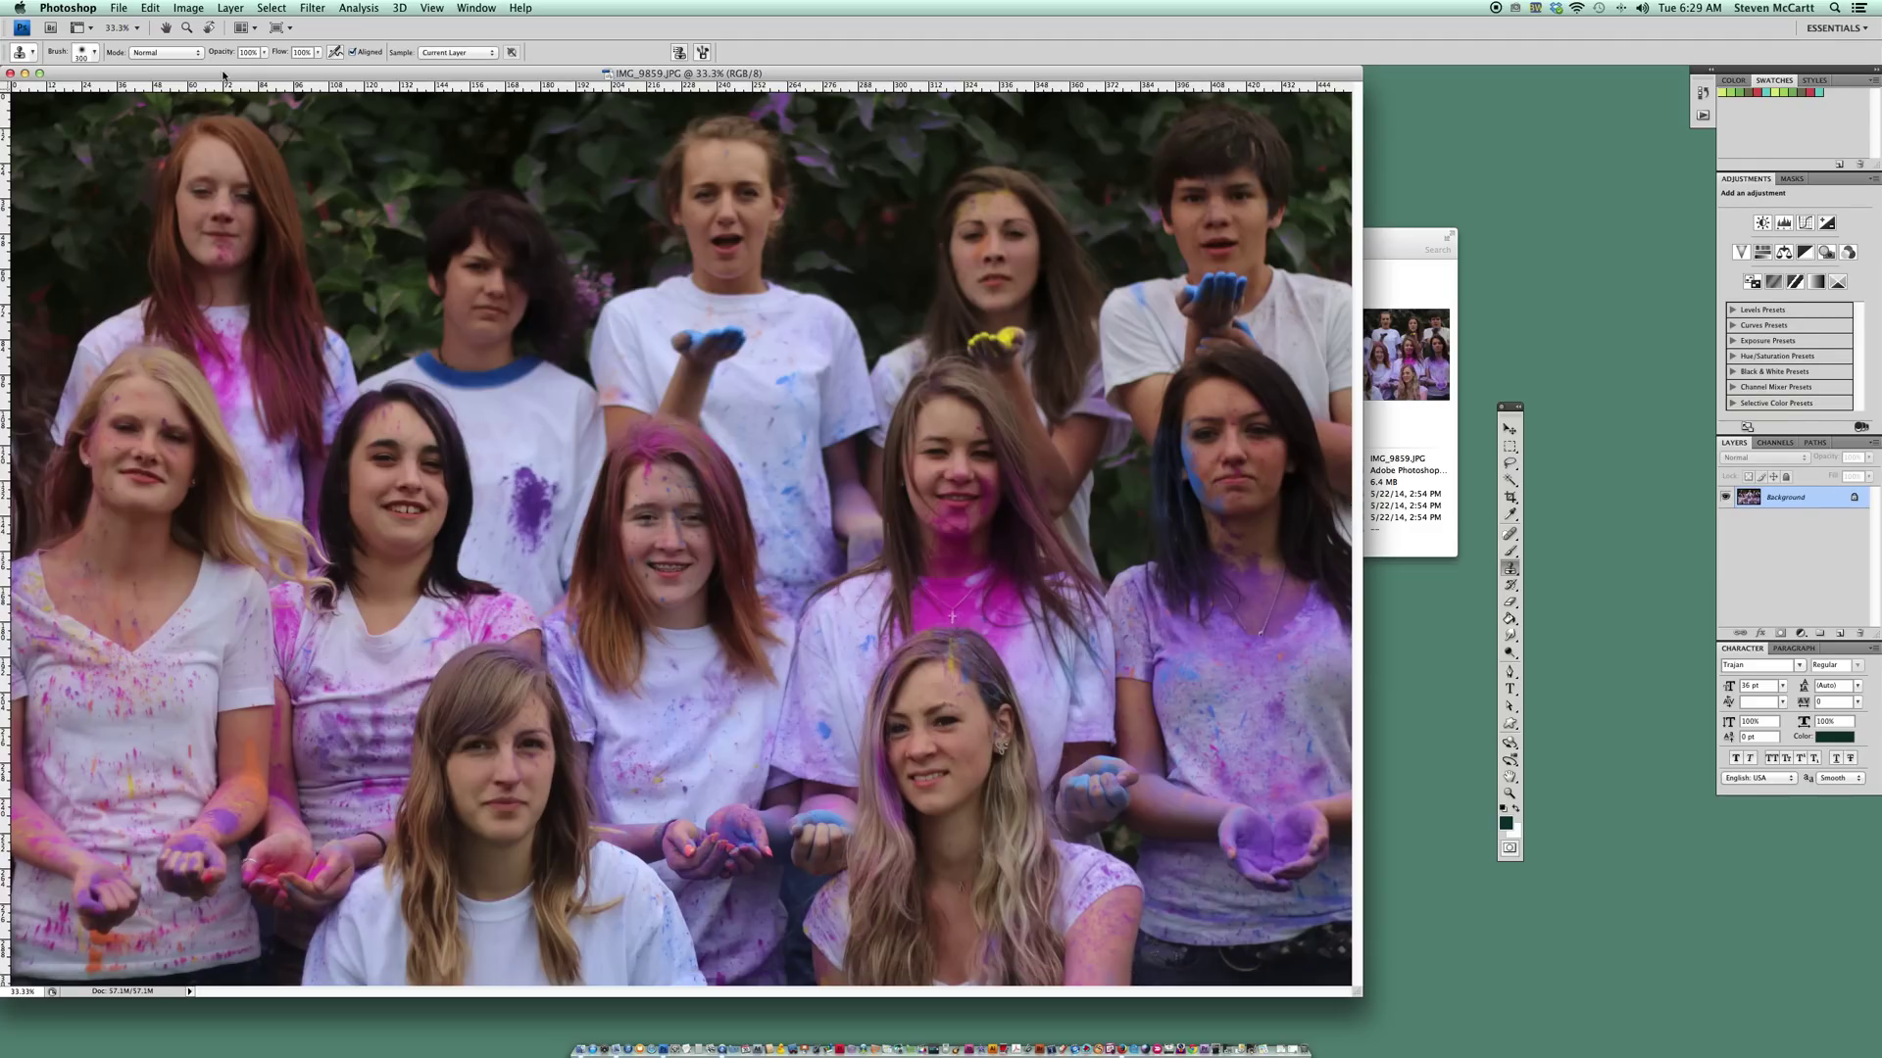
pyautogui.moveTo(222, 74); pyautogui.dragTo(263, 80)
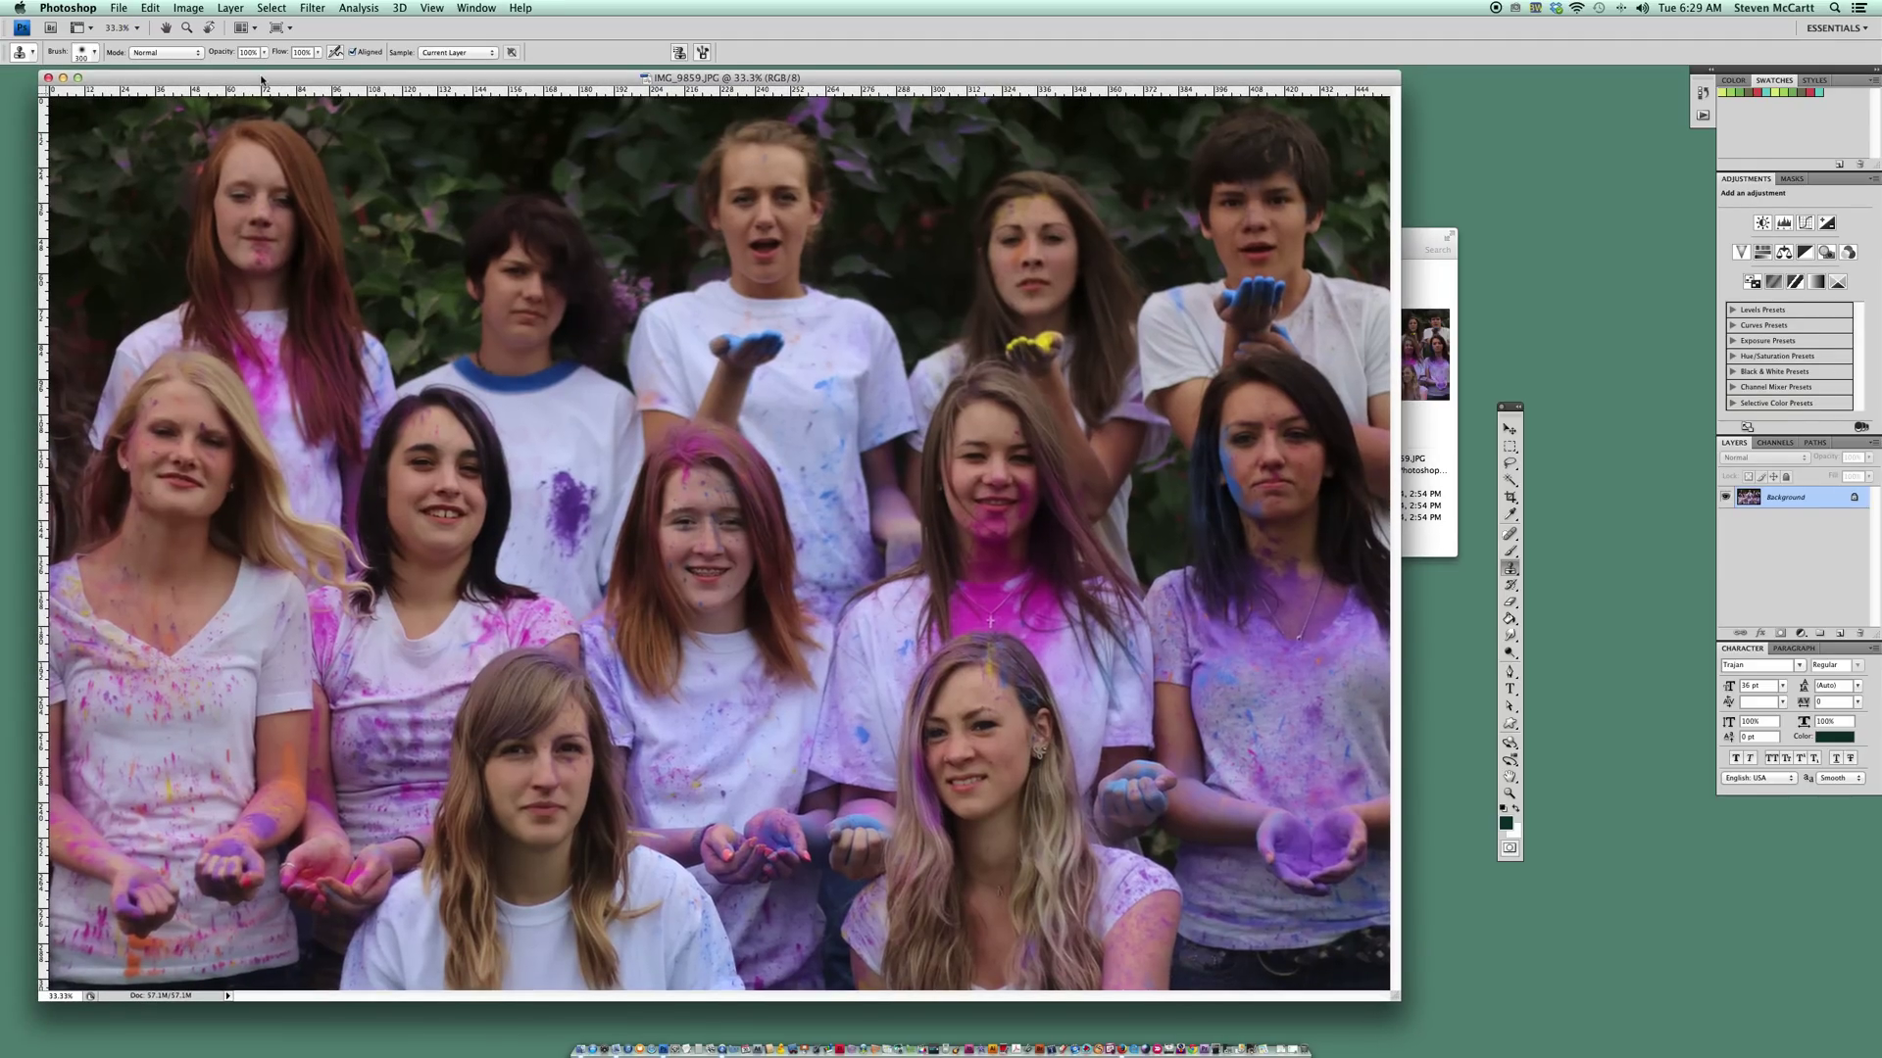
# - Show the Actions list and detach it from the dock so it floats near the photo
pyautogui.click(483, 9)
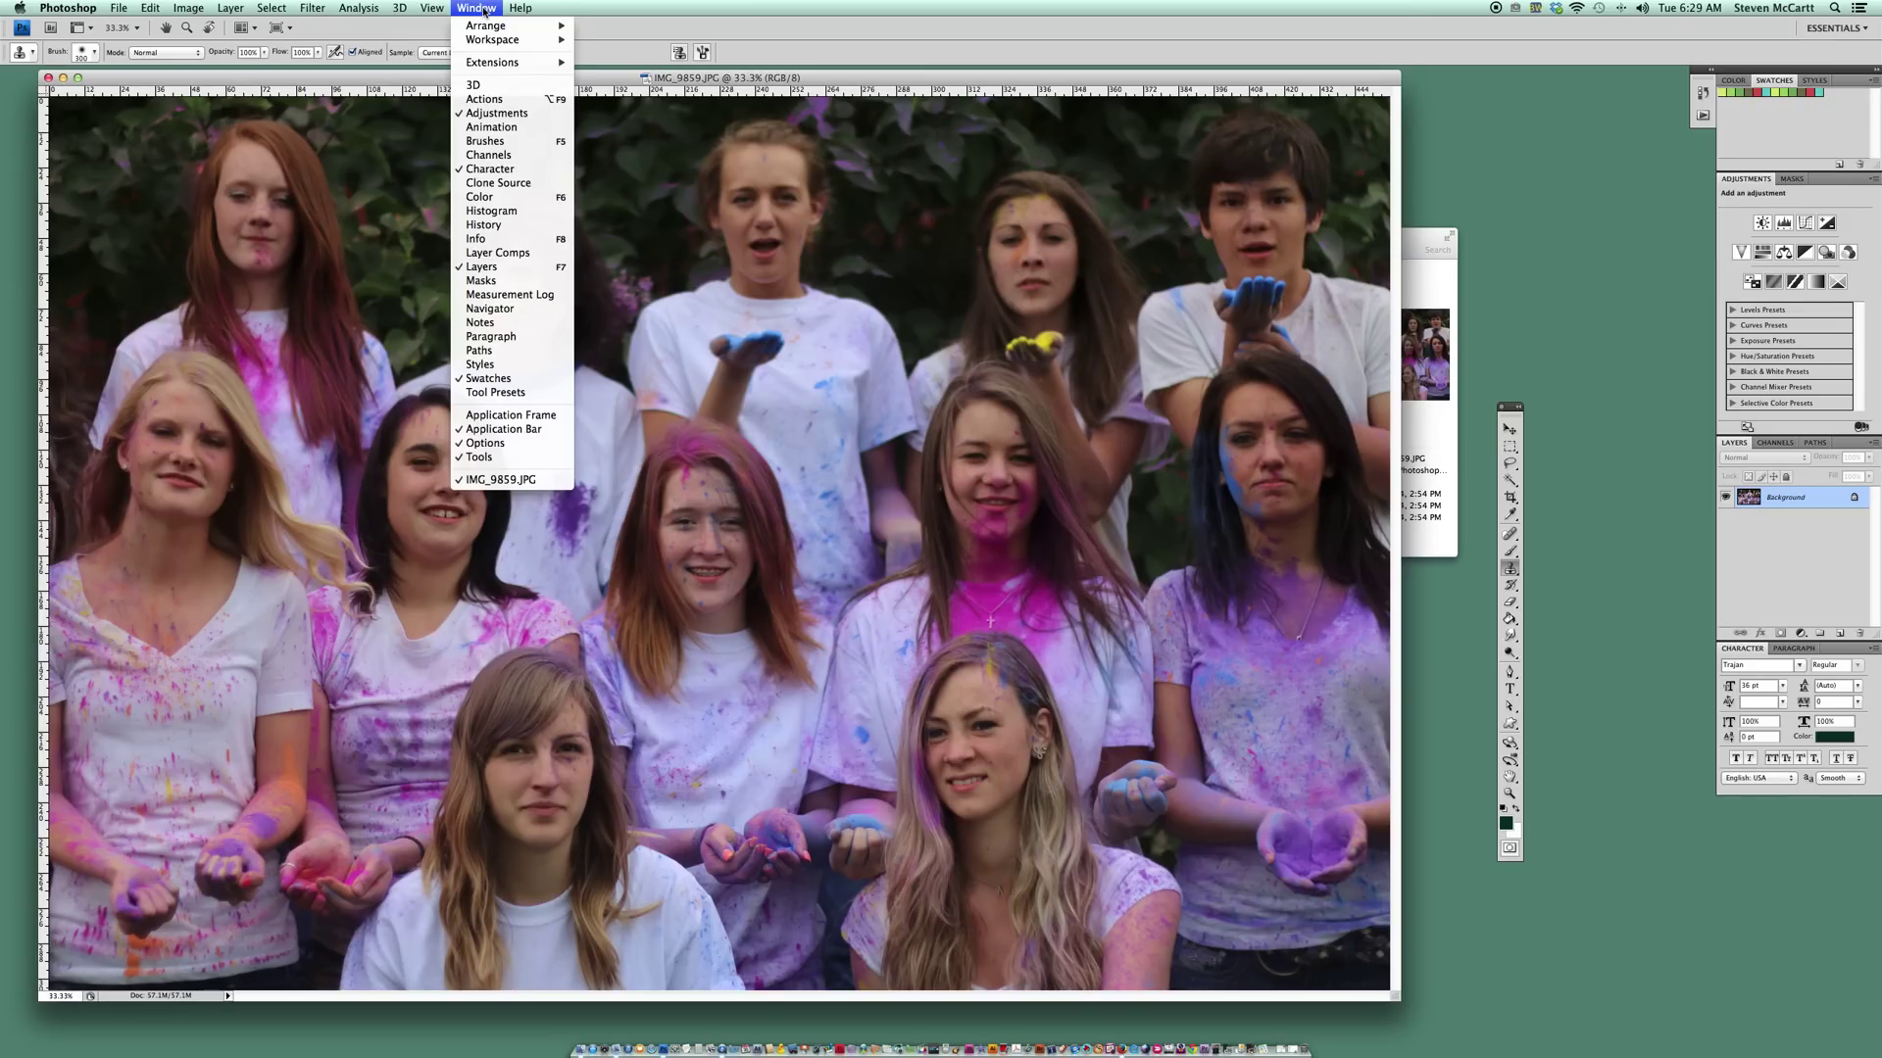
pyautogui.click(496, 101)
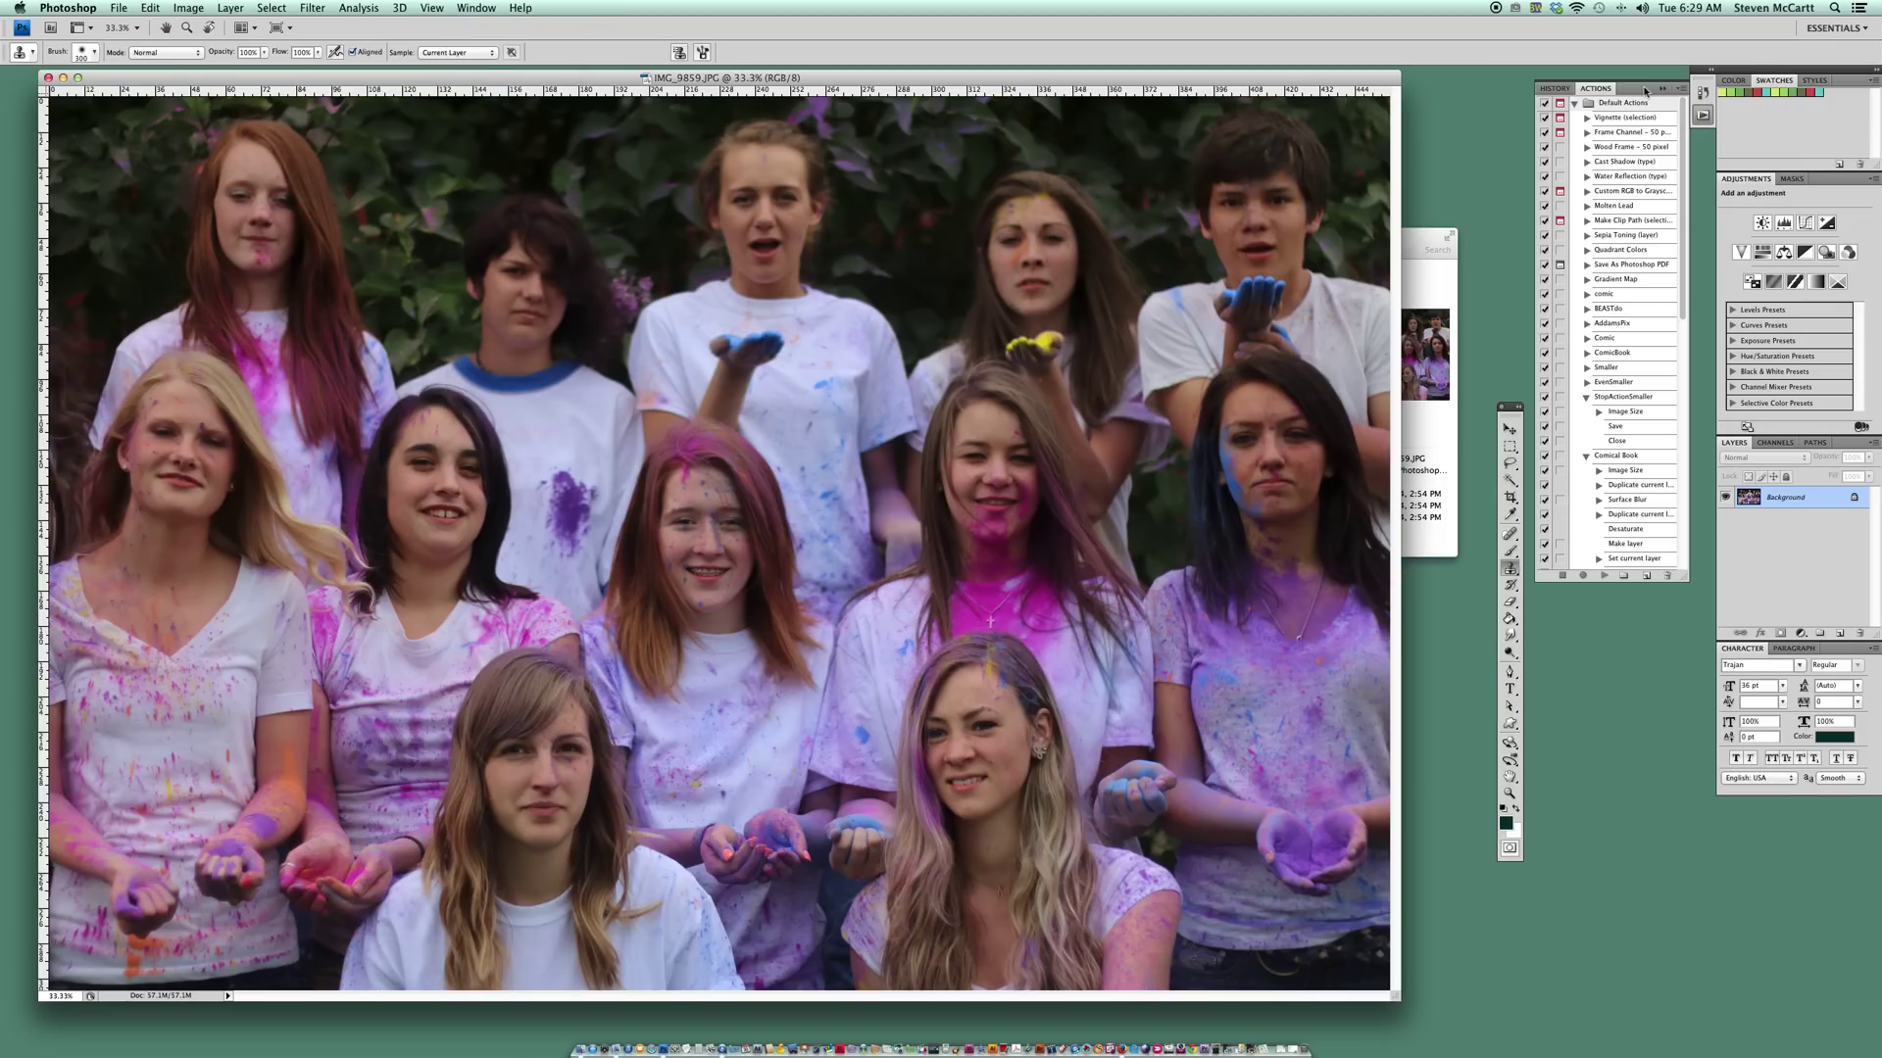
pyautogui.moveTo(1644, 91); pyautogui.dragTo(1529, 110)
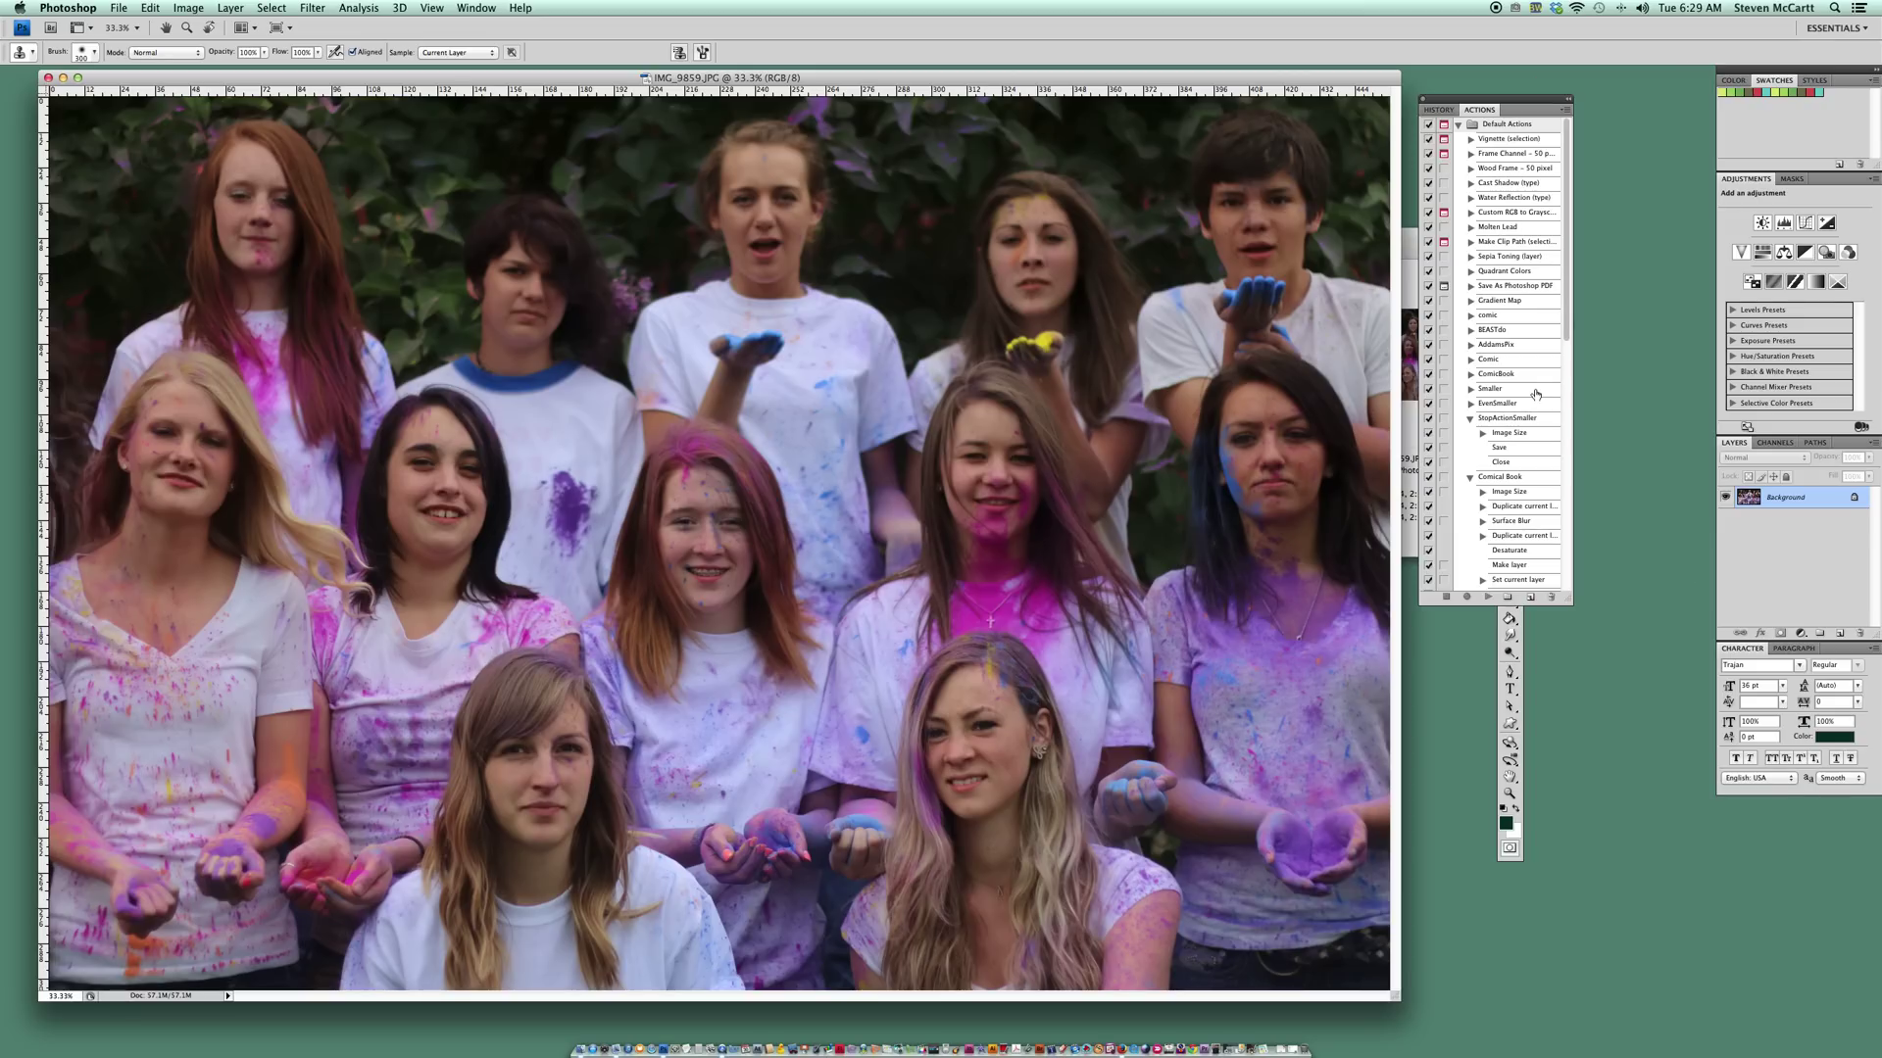
# - Create a new action named Reduce Size in the Default Actions set and start recording it
pyautogui.click(1565, 113)
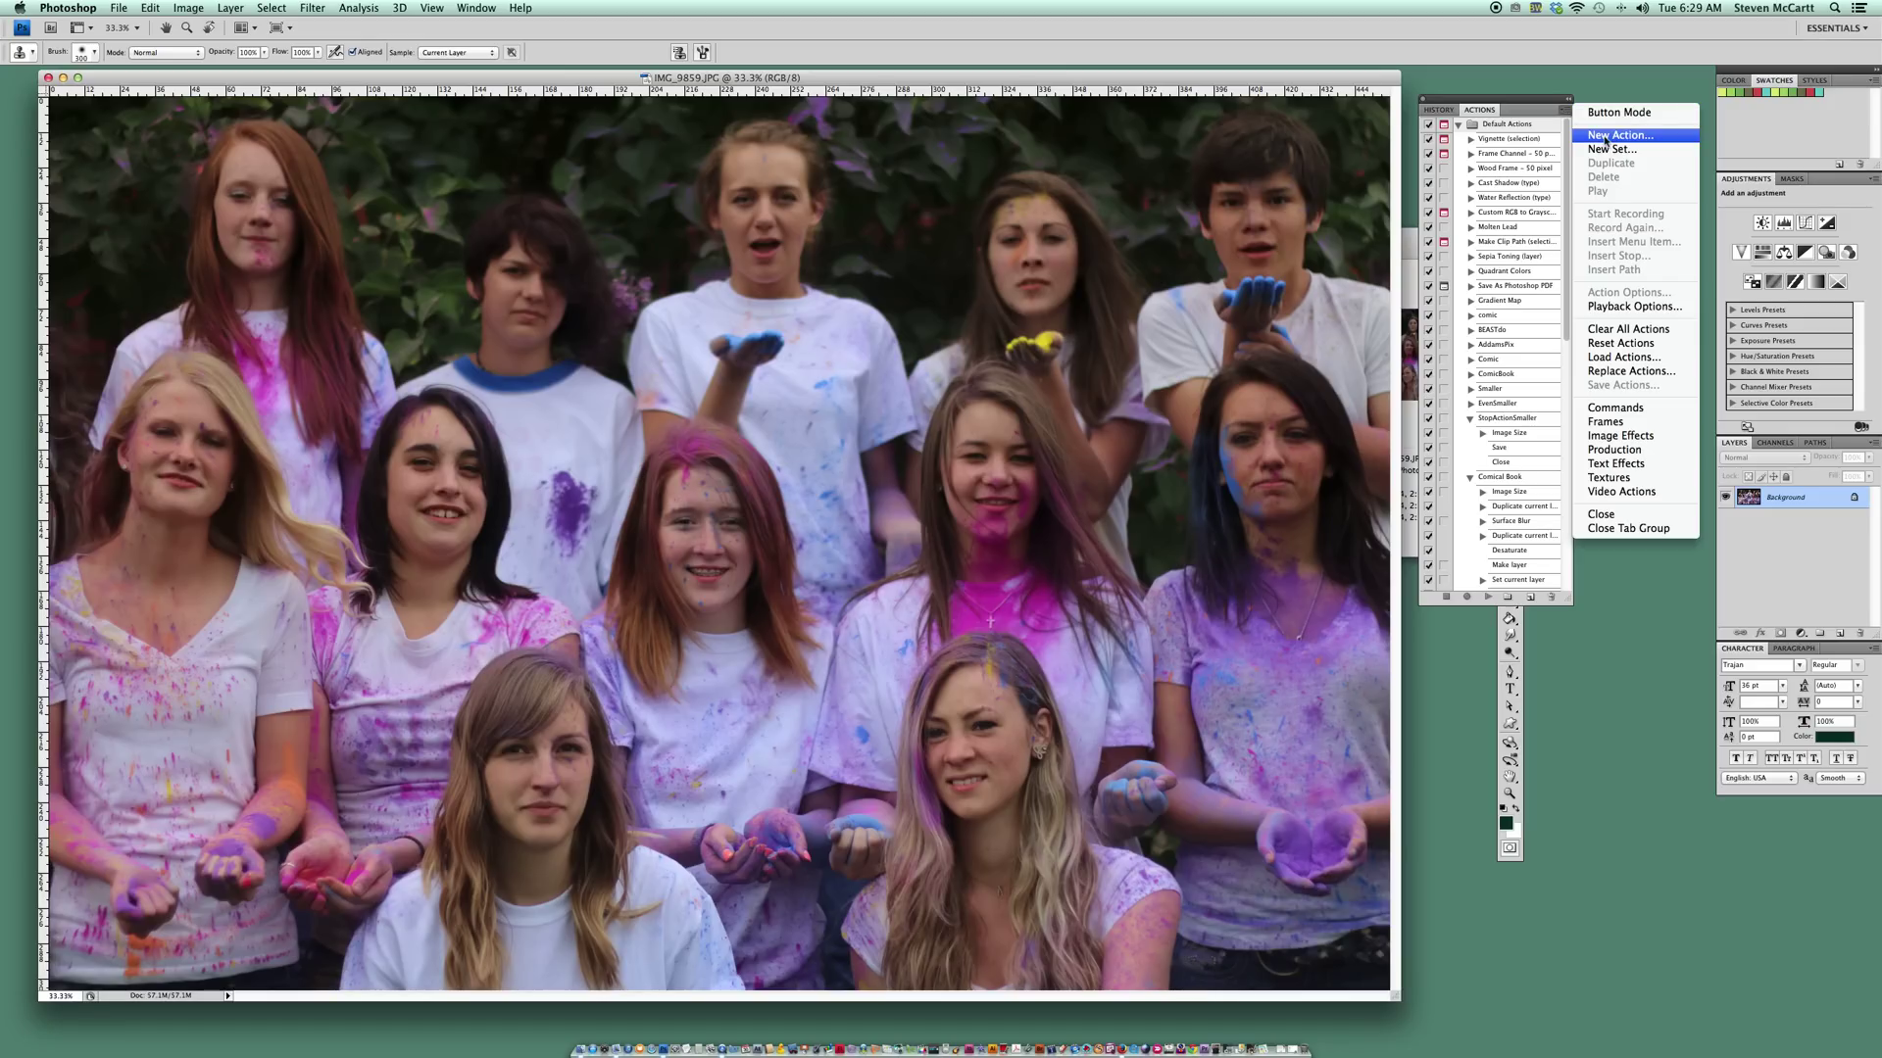
pyautogui.click(1604, 136)
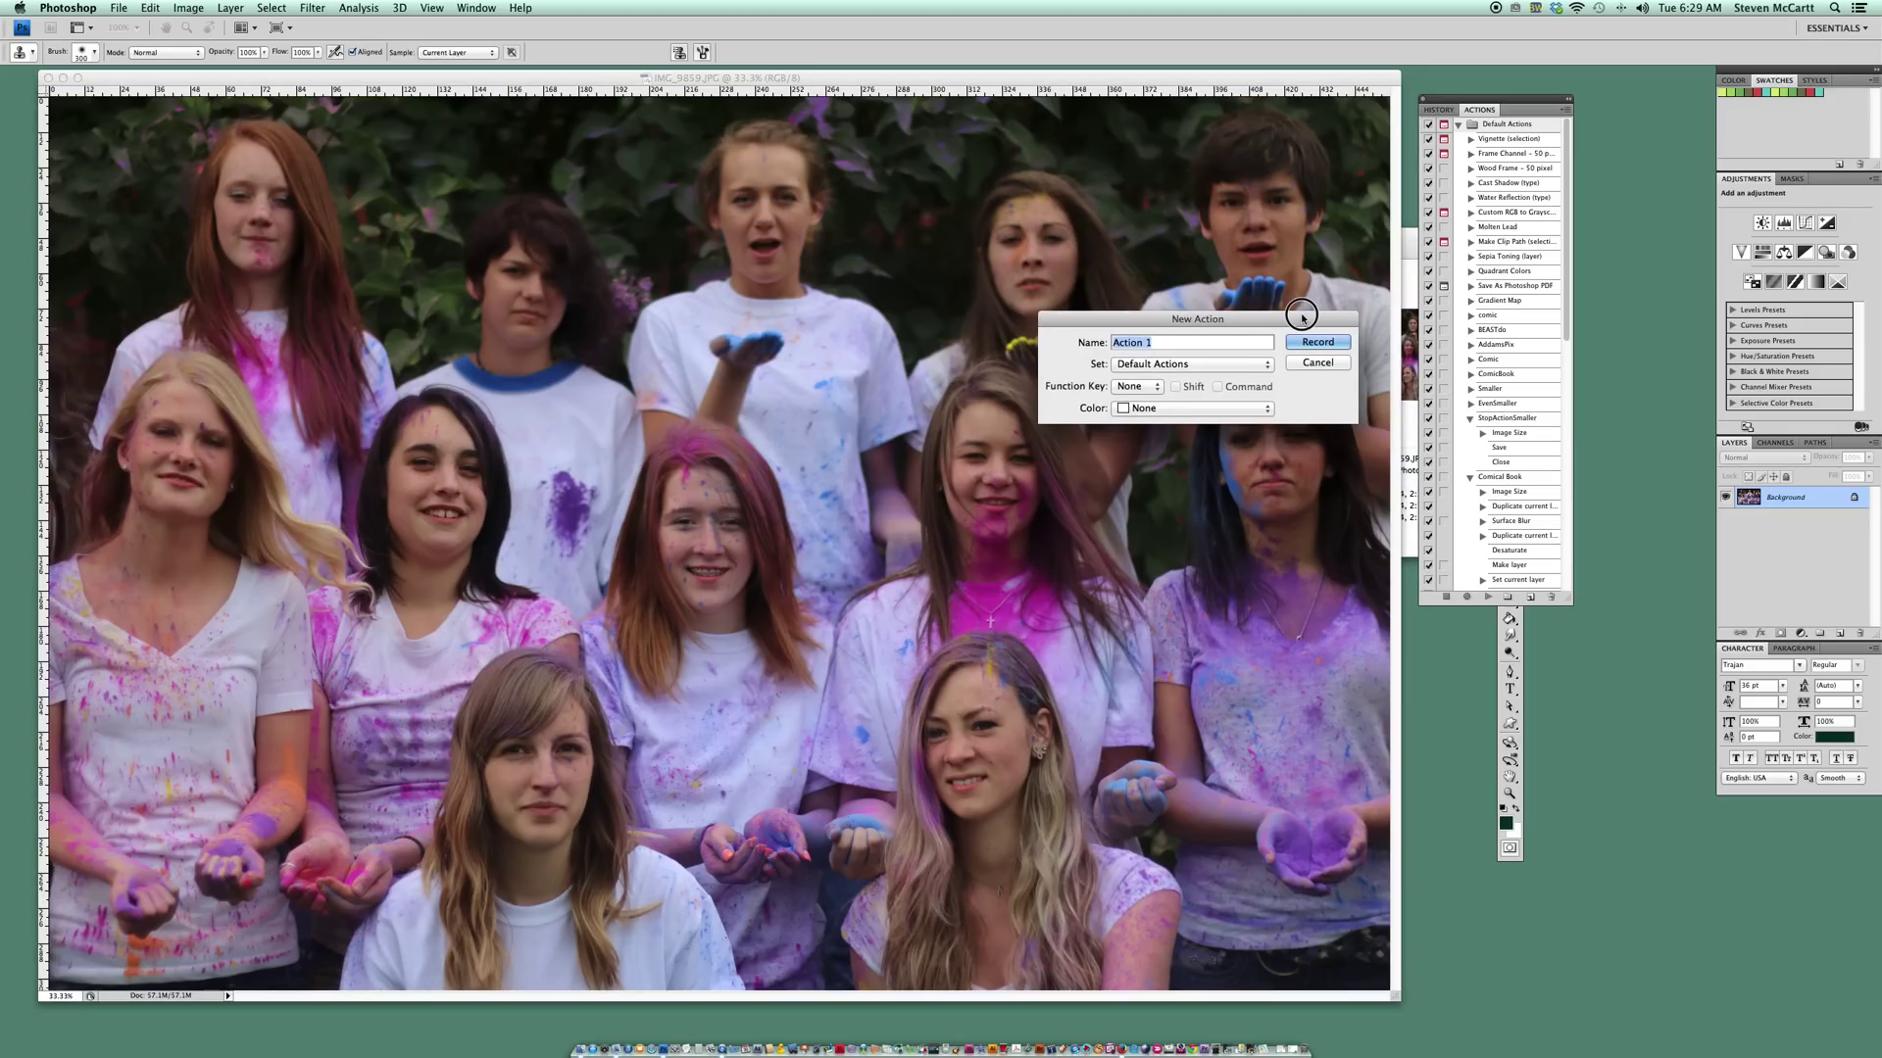
pyautogui.moveTo(1302, 316); pyautogui.dragTo(1190, 234)
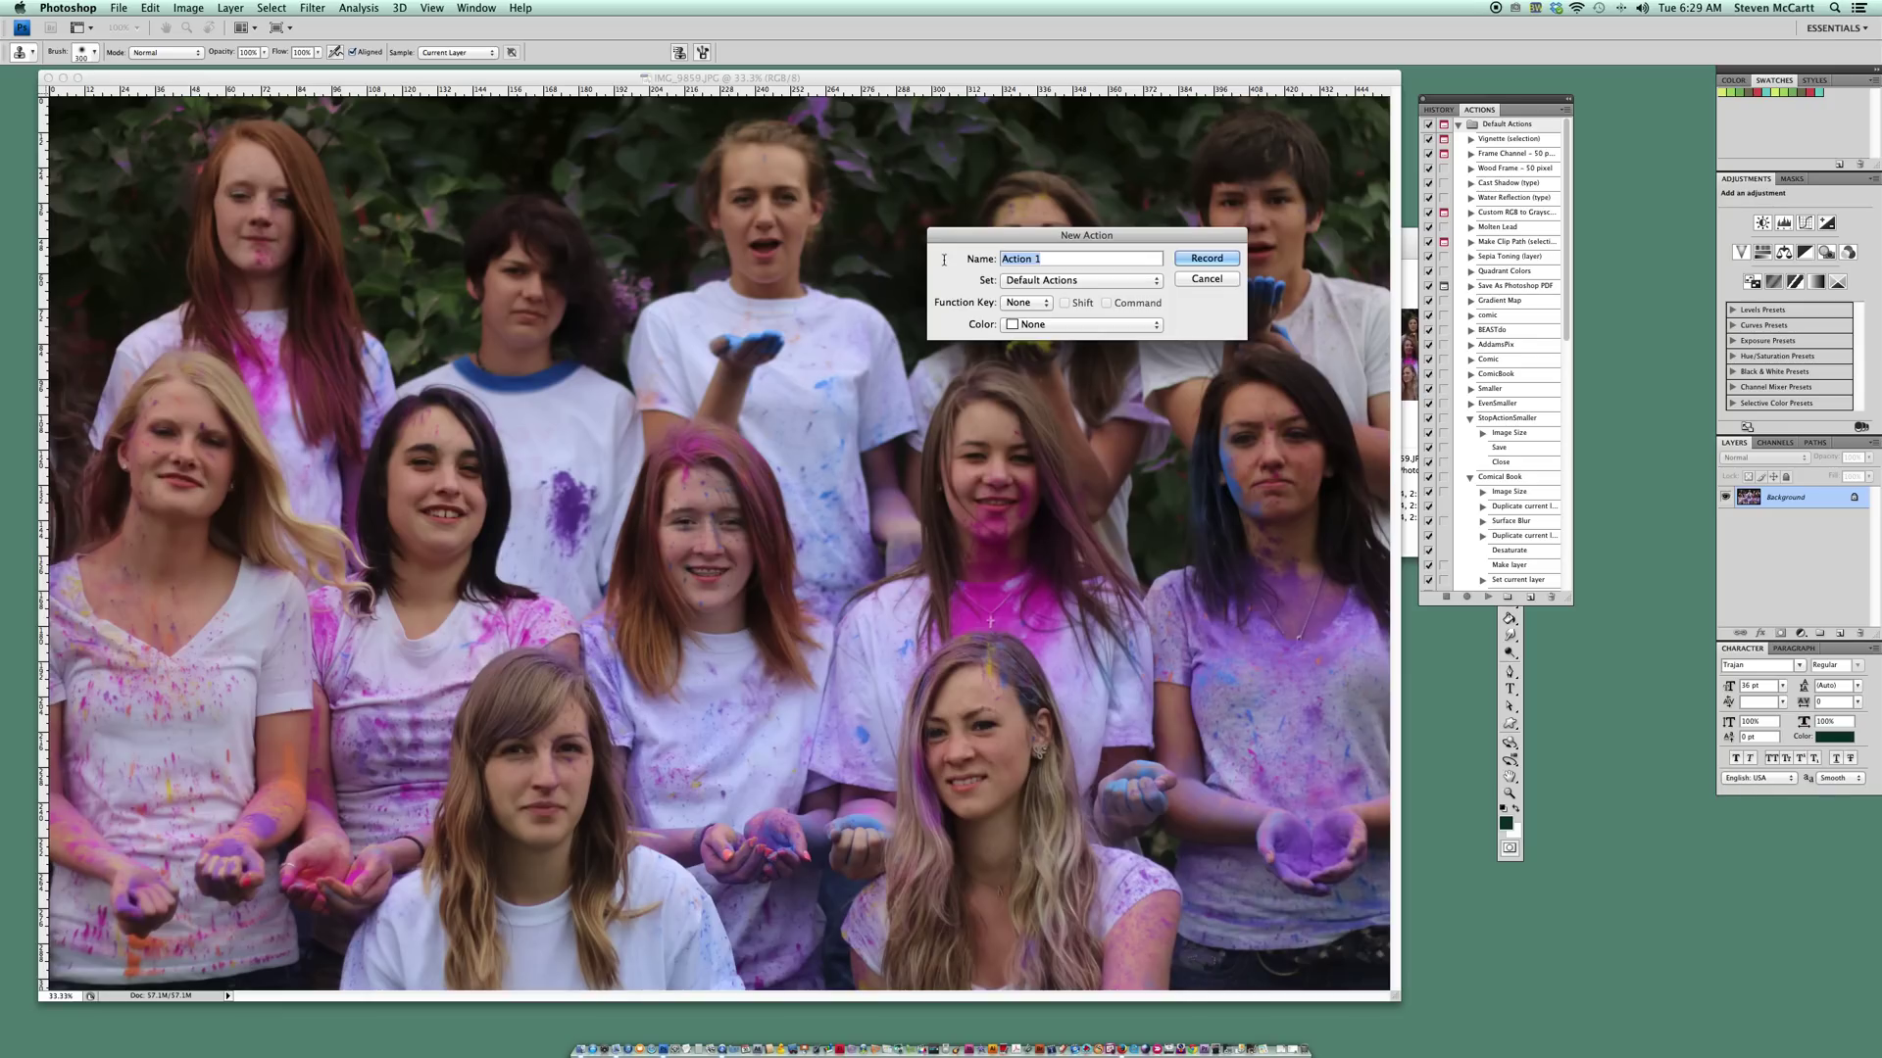
pyautogui.write('Reduce Size')
pyautogui.click(1209, 261)
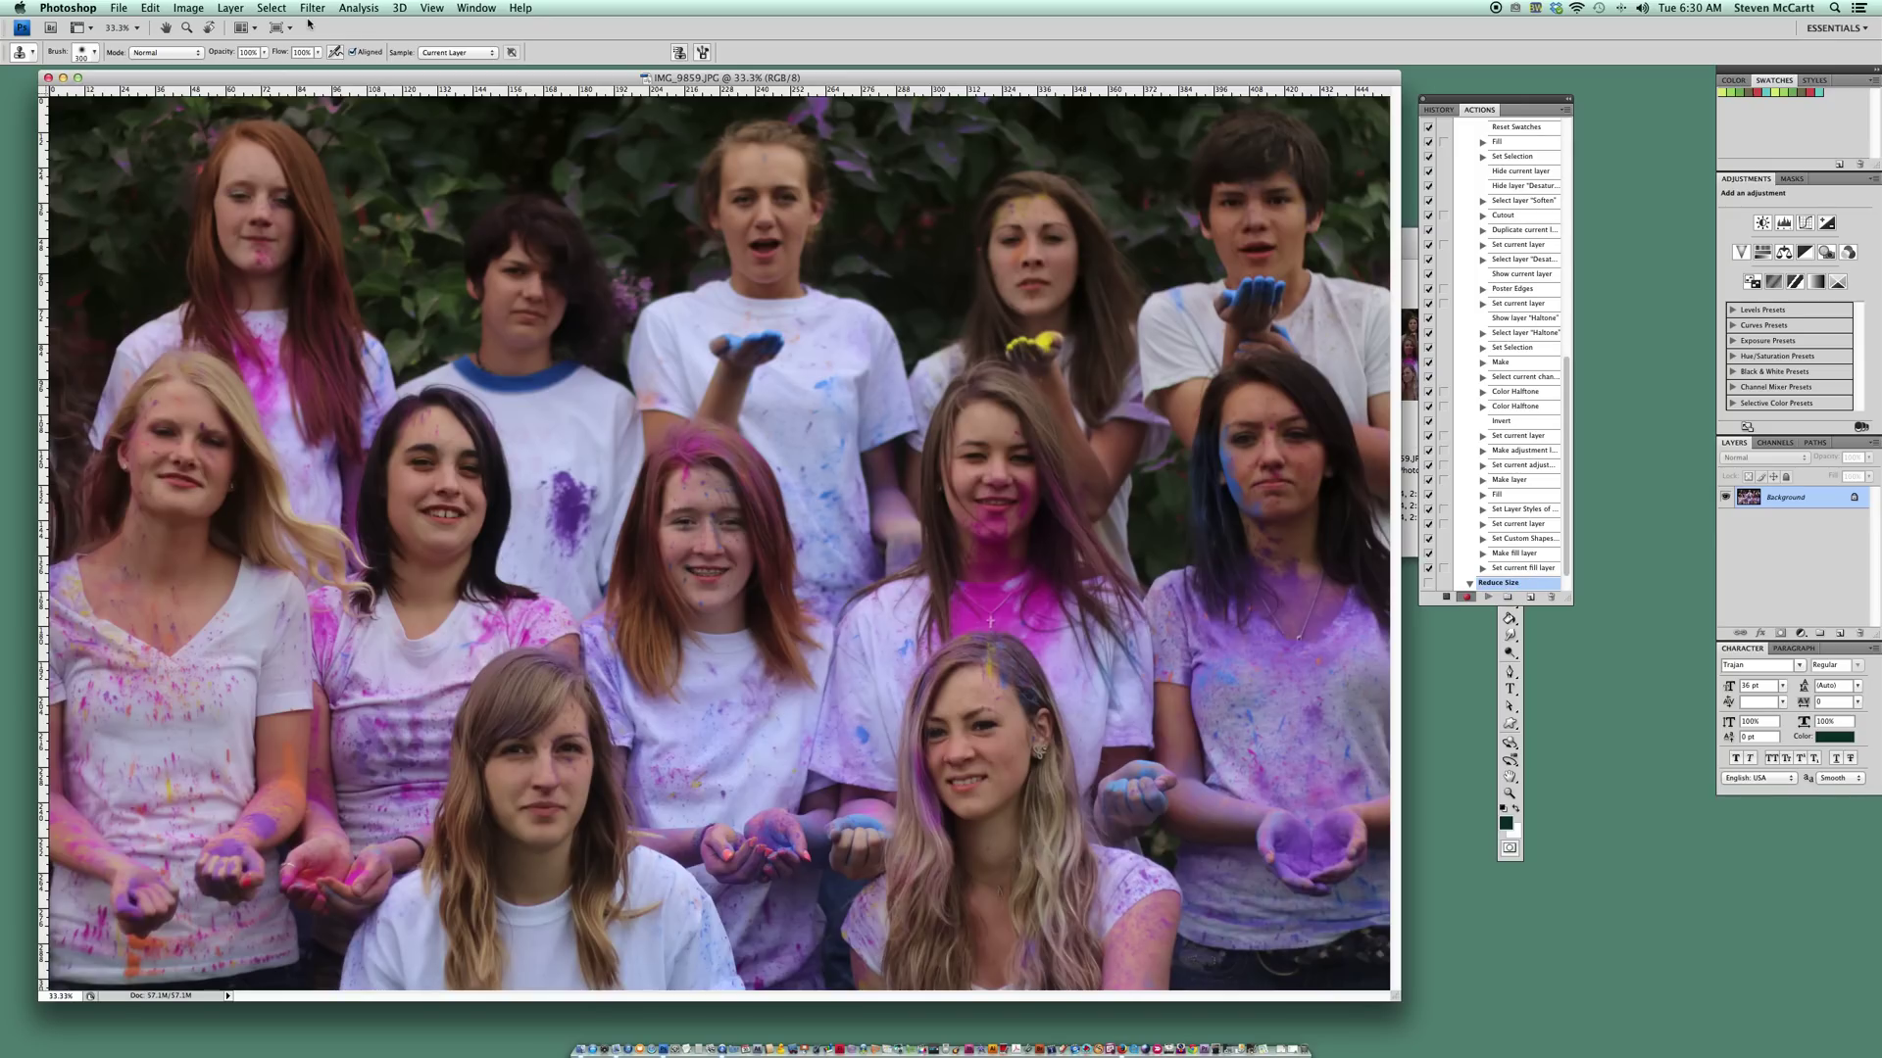
# - Resize the image to a width of 1920 pixels with proportions constrained
pyautogui.click(189, 8)
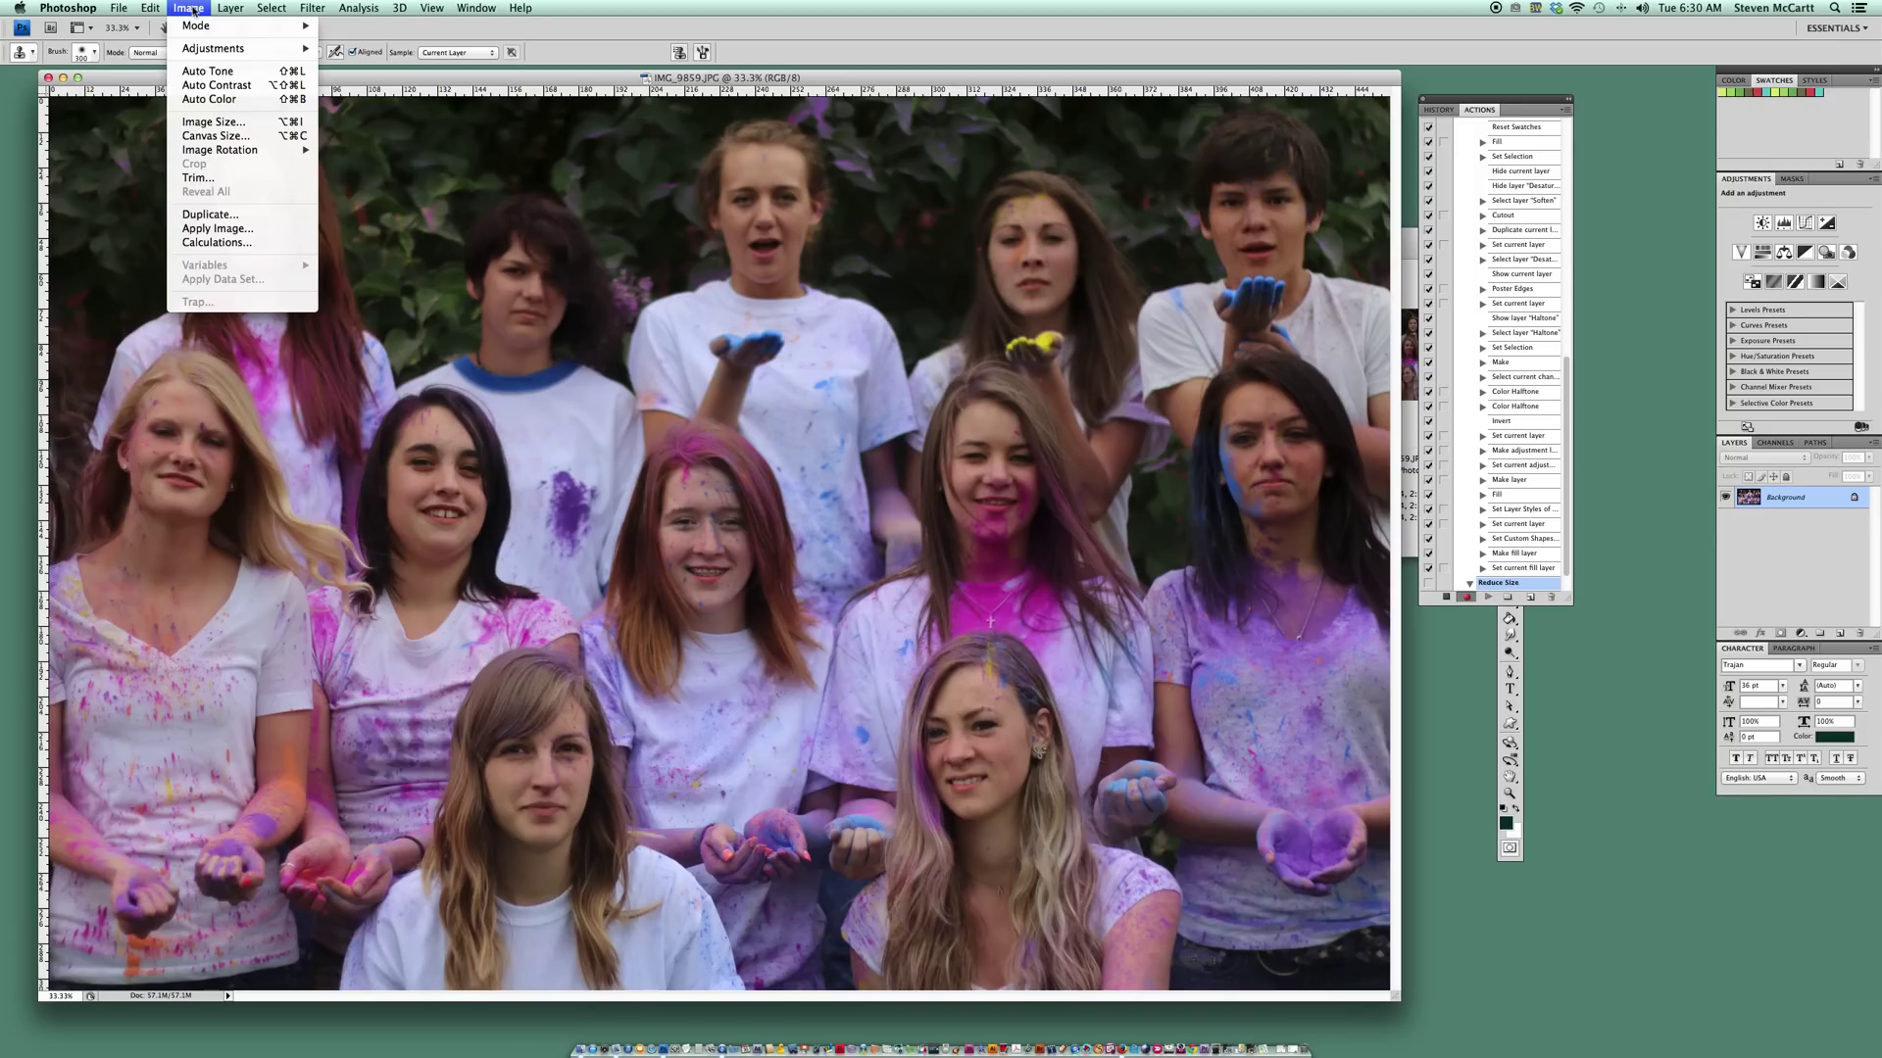
pyautogui.click(207, 125)
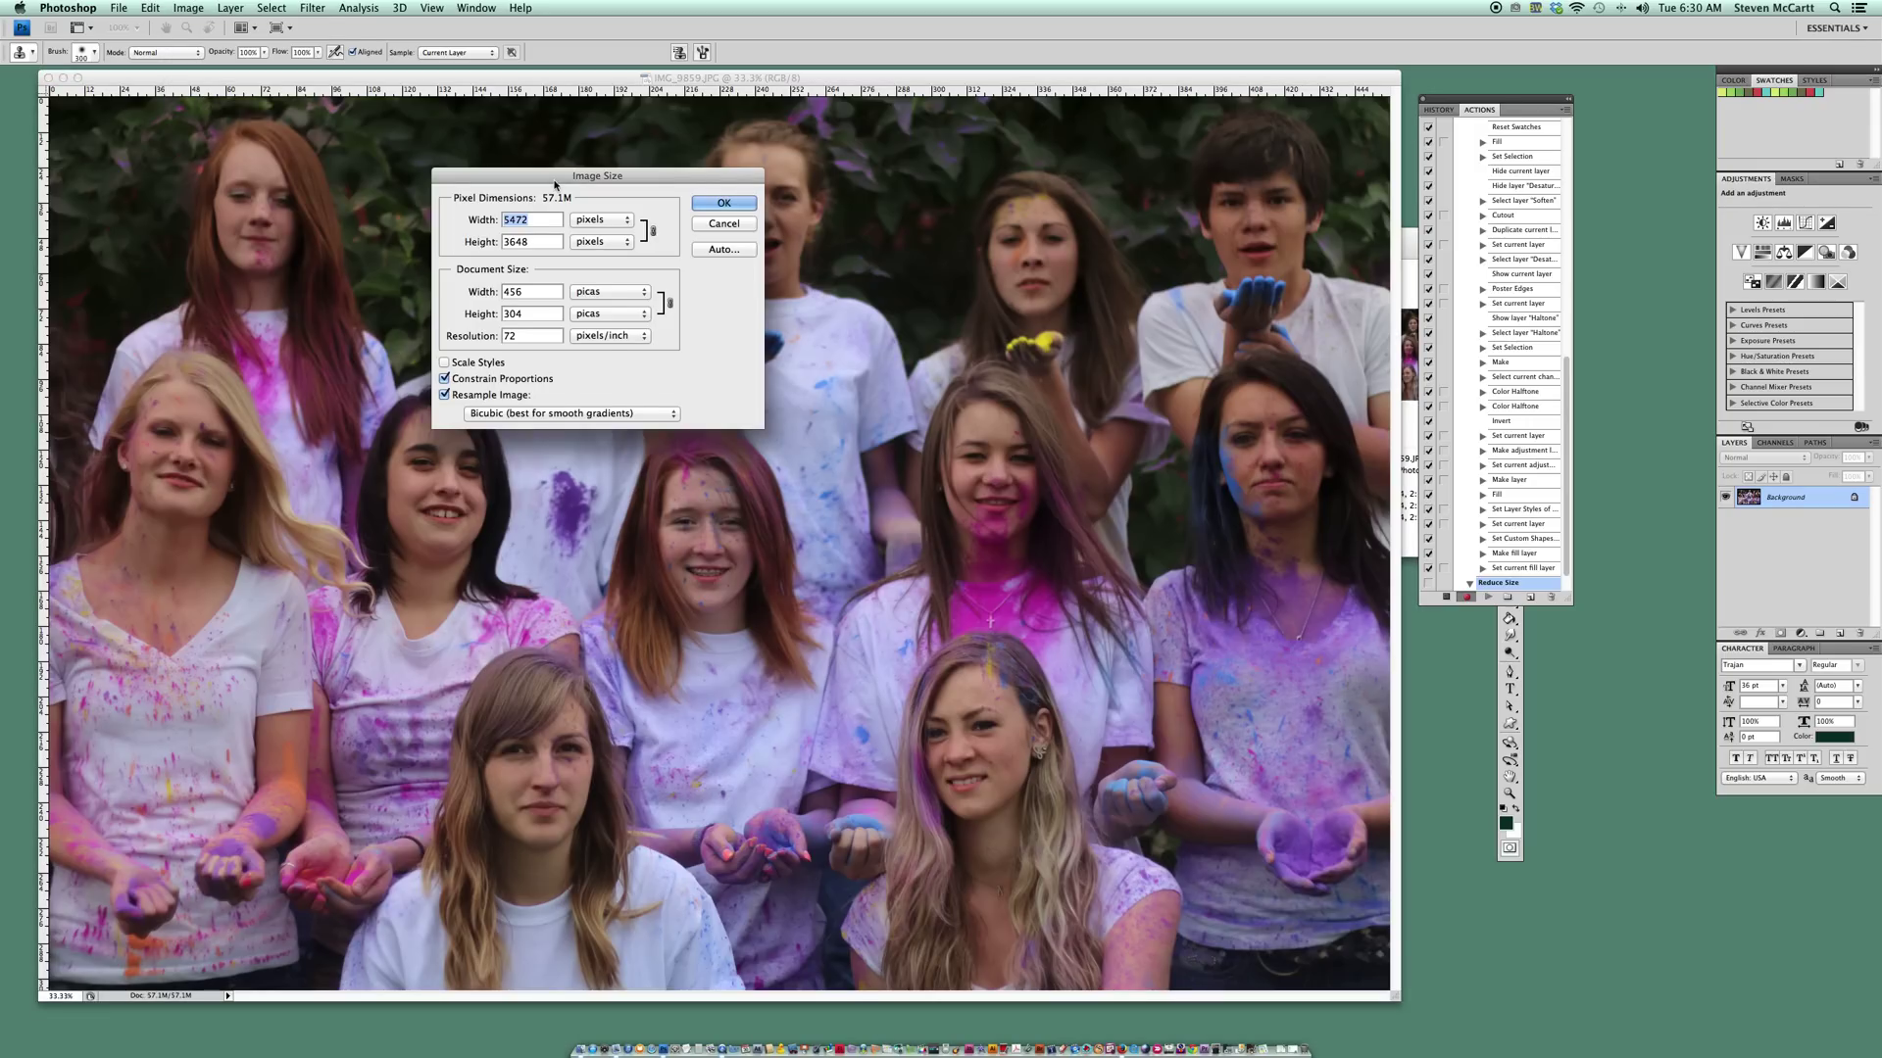
pyautogui.moveTo(555, 184); pyautogui.dragTo(948, 240)
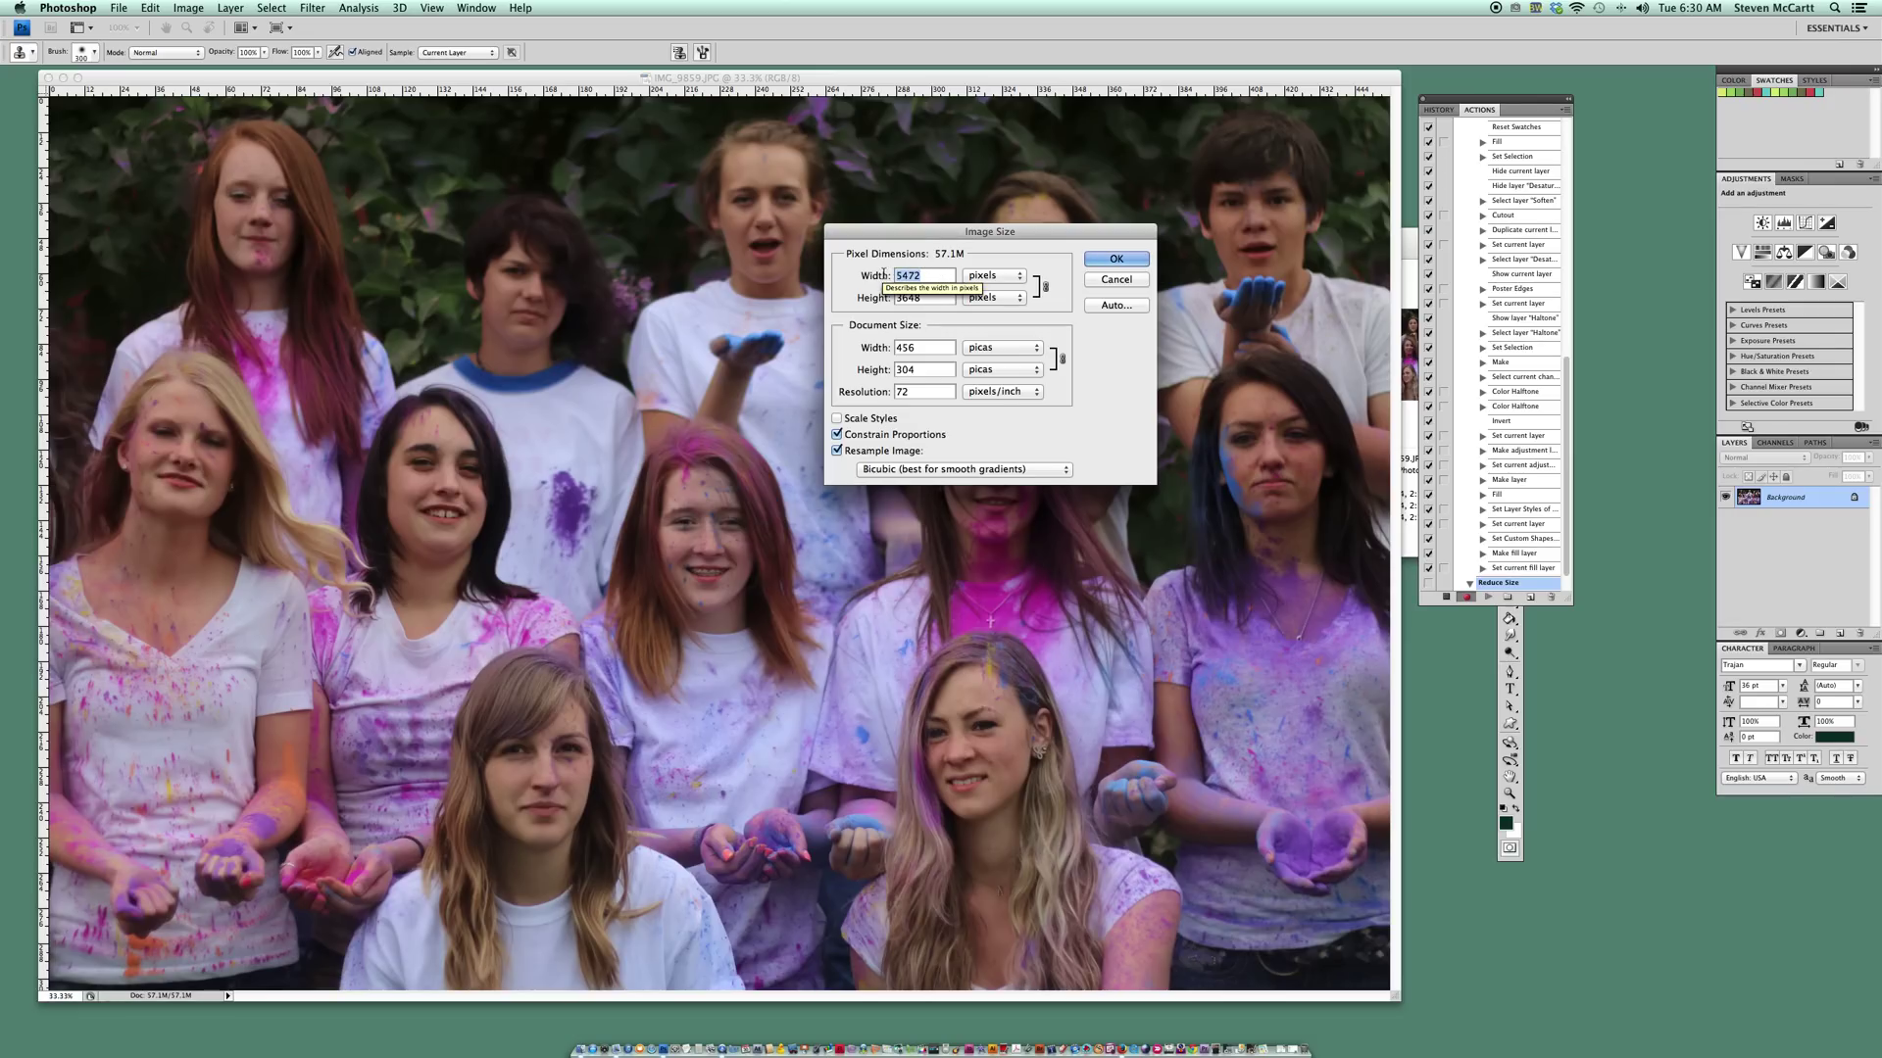
pyautogui.write('1600')
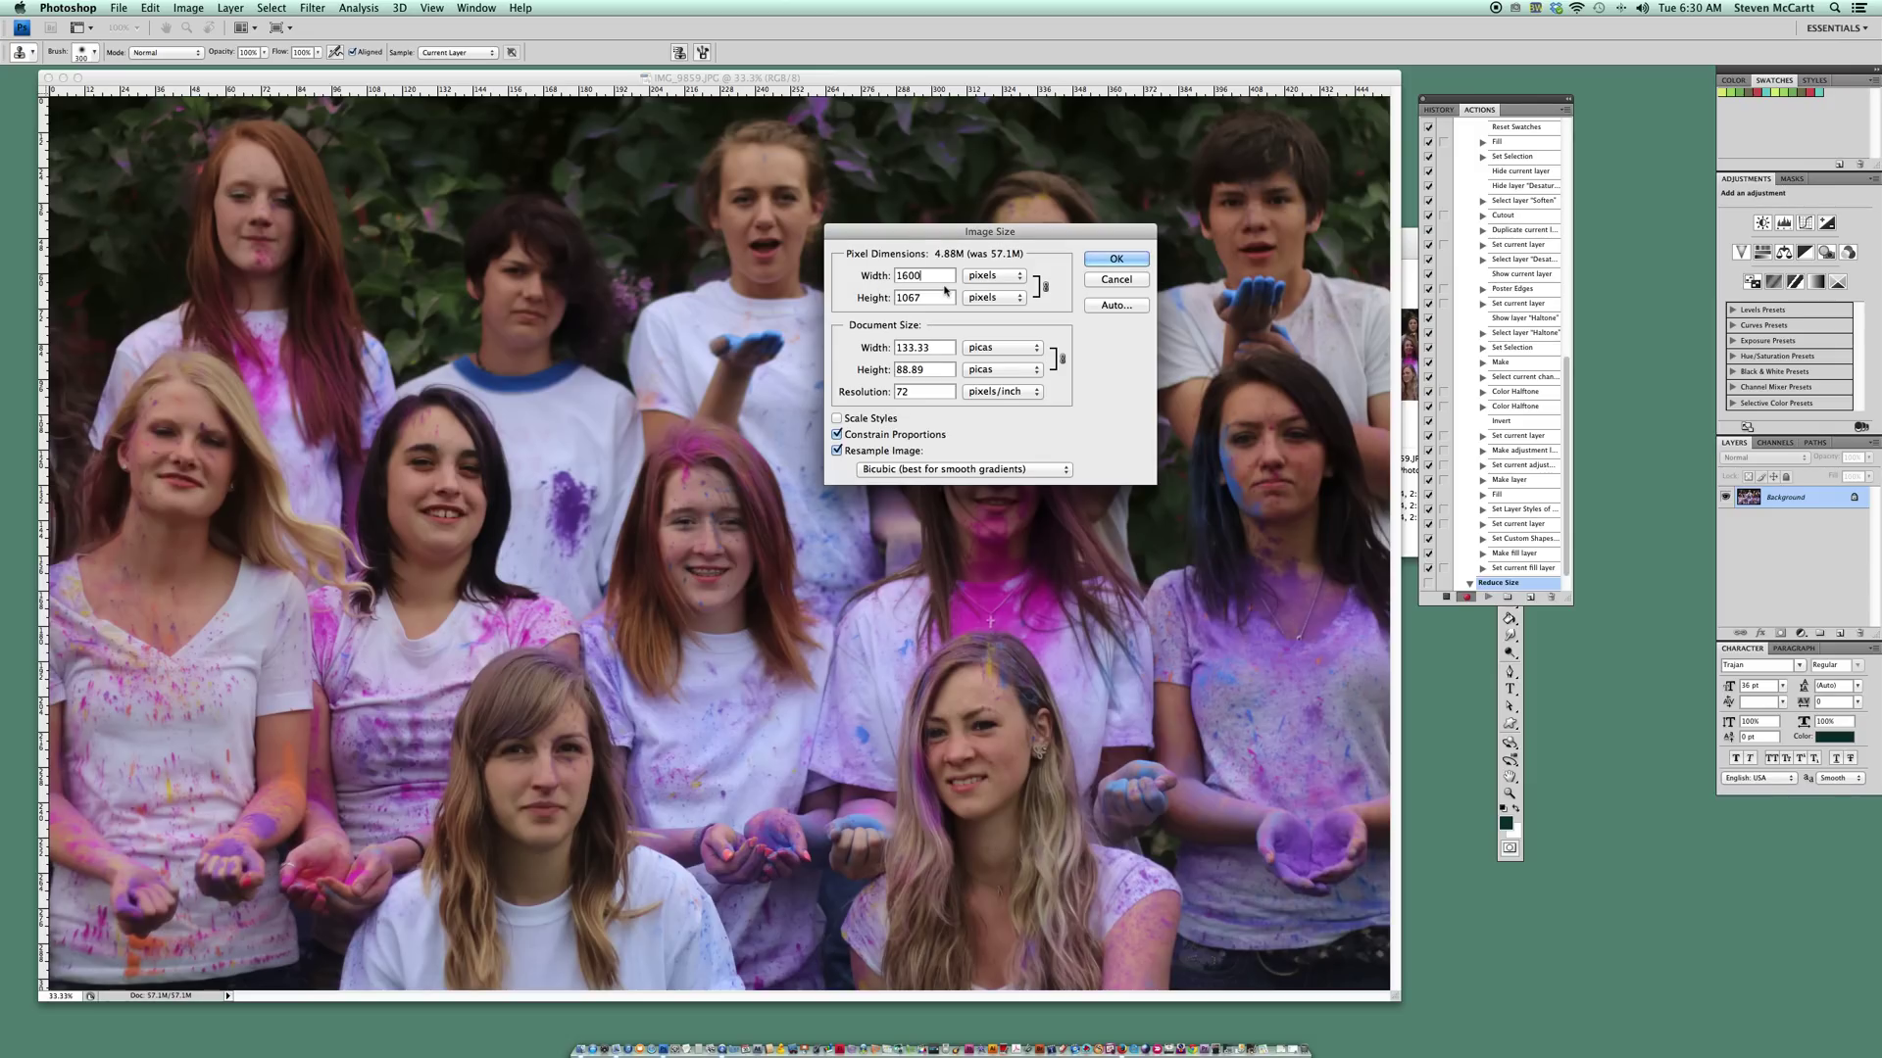
pyautogui.click(831, 274)
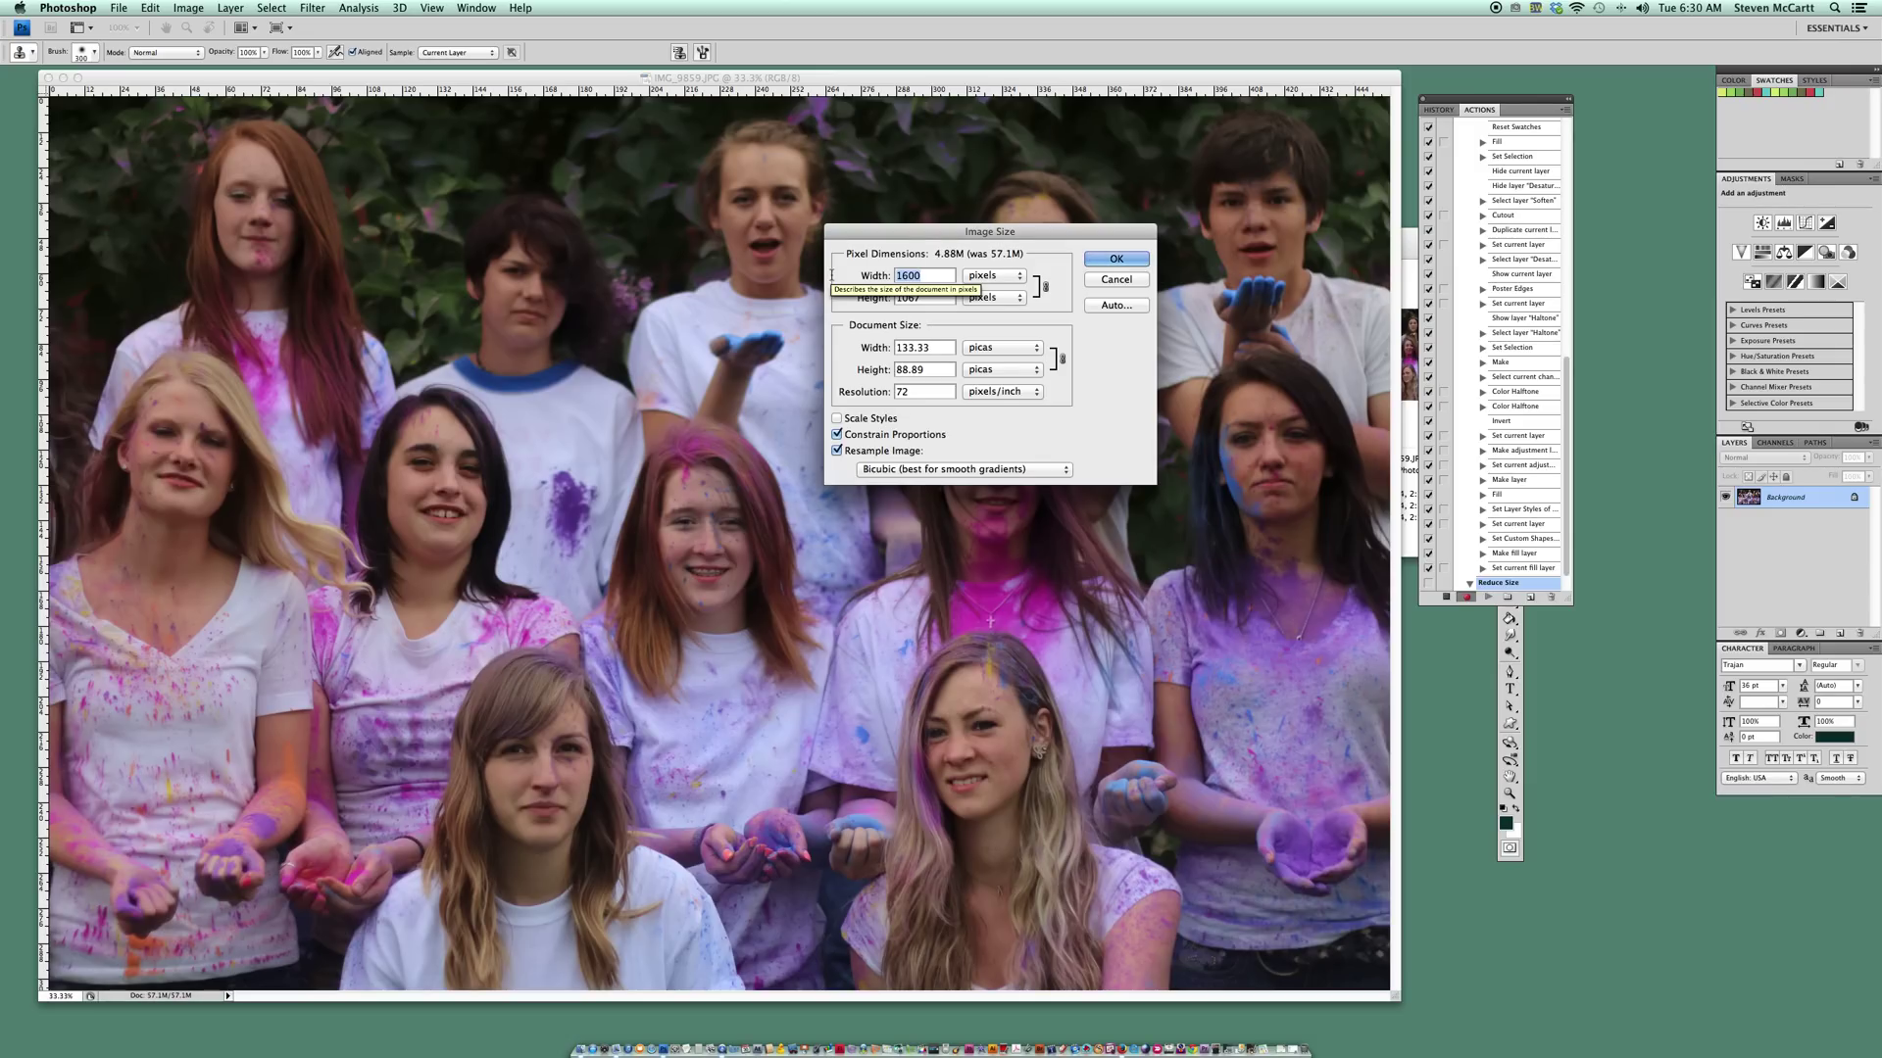
pyautogui.write('1920')
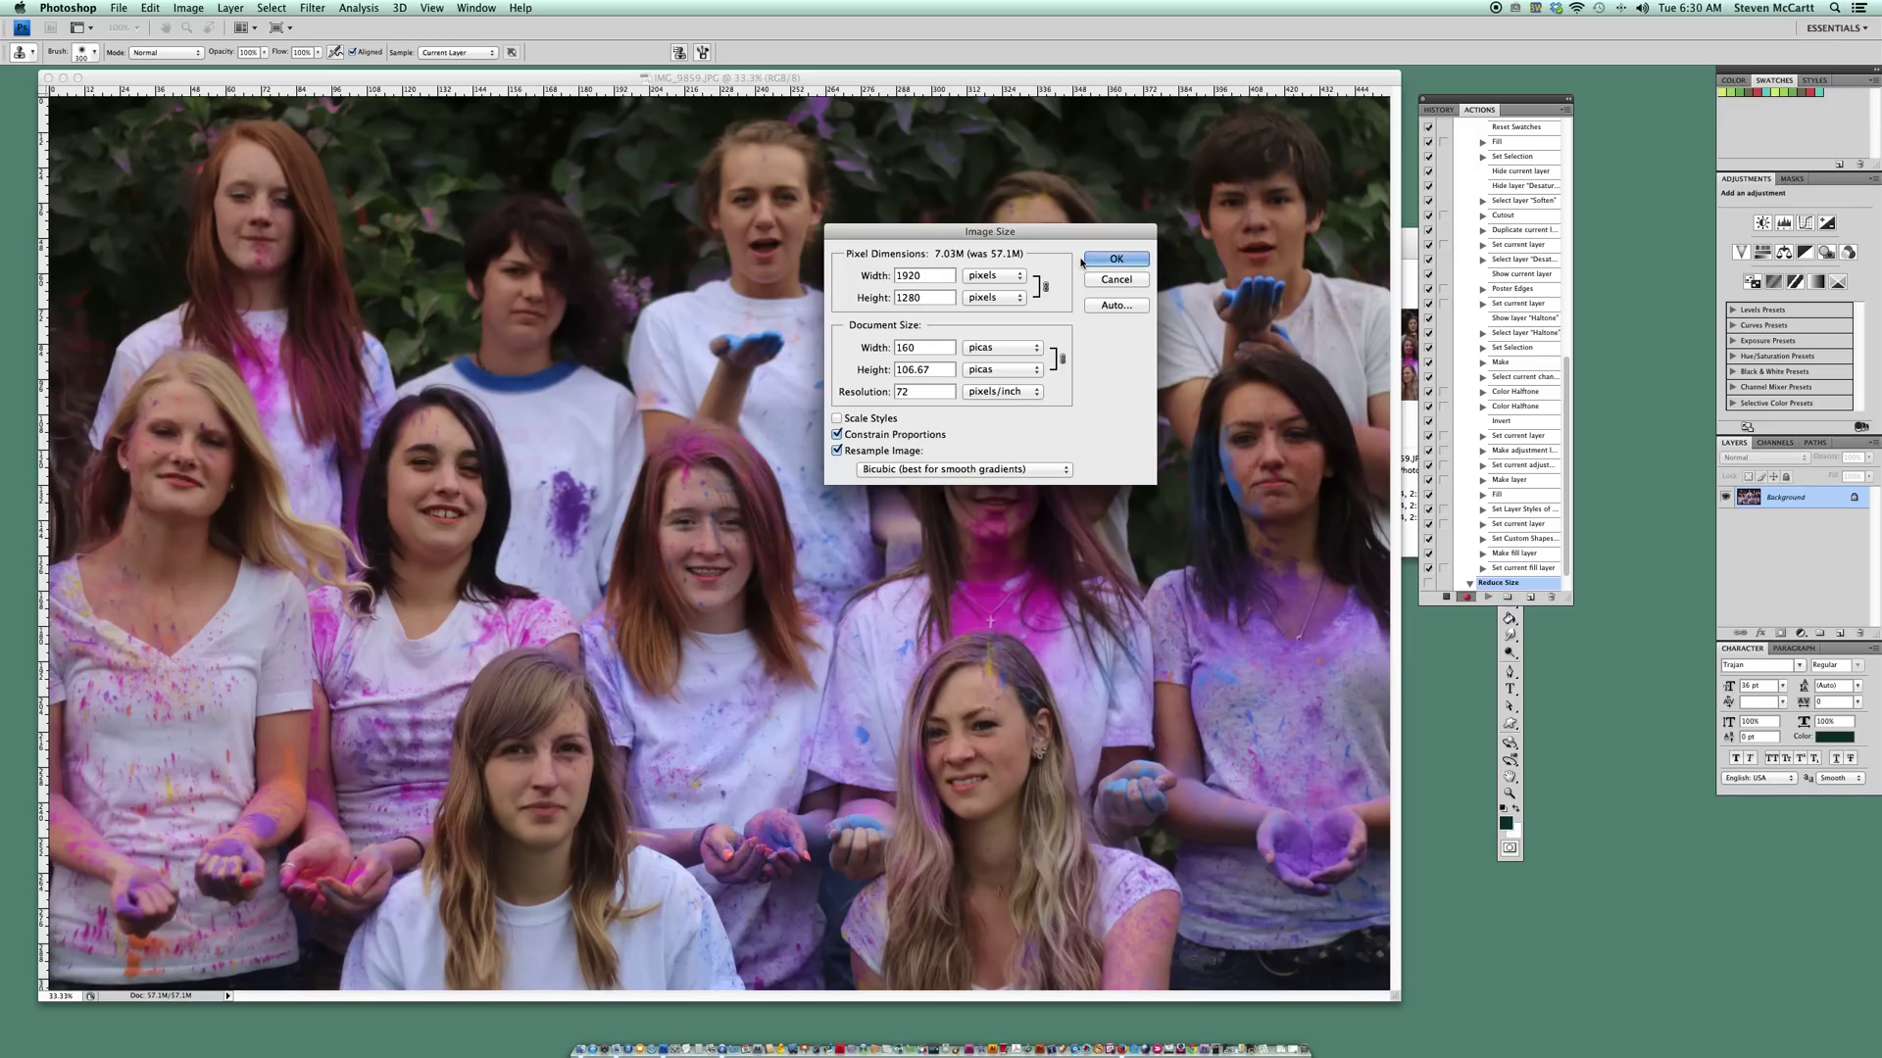
pyautogui.click(1110, 260)
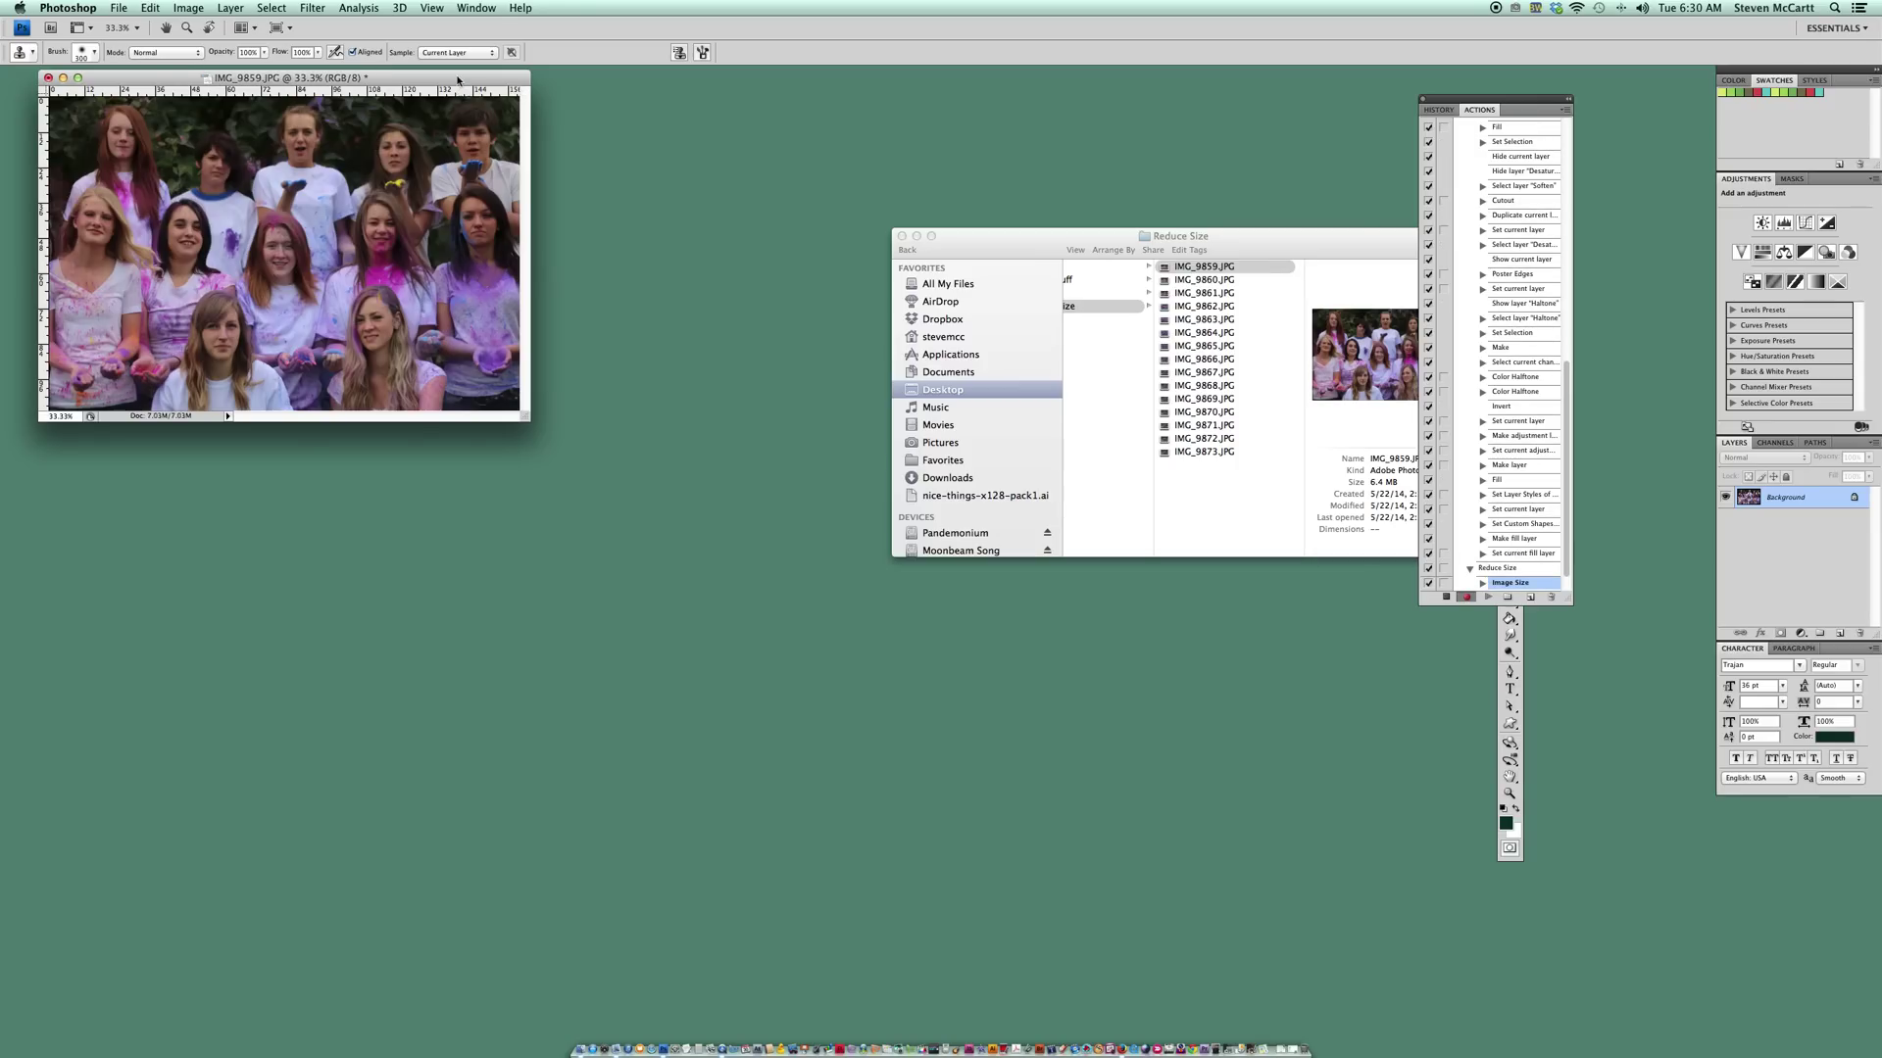
# - Save the resized photo as a baseline standard JPEG at maximum quality 12, and close it
pyautogui.moveTo(456, 79); pyautogui.dragTo(761, 294)
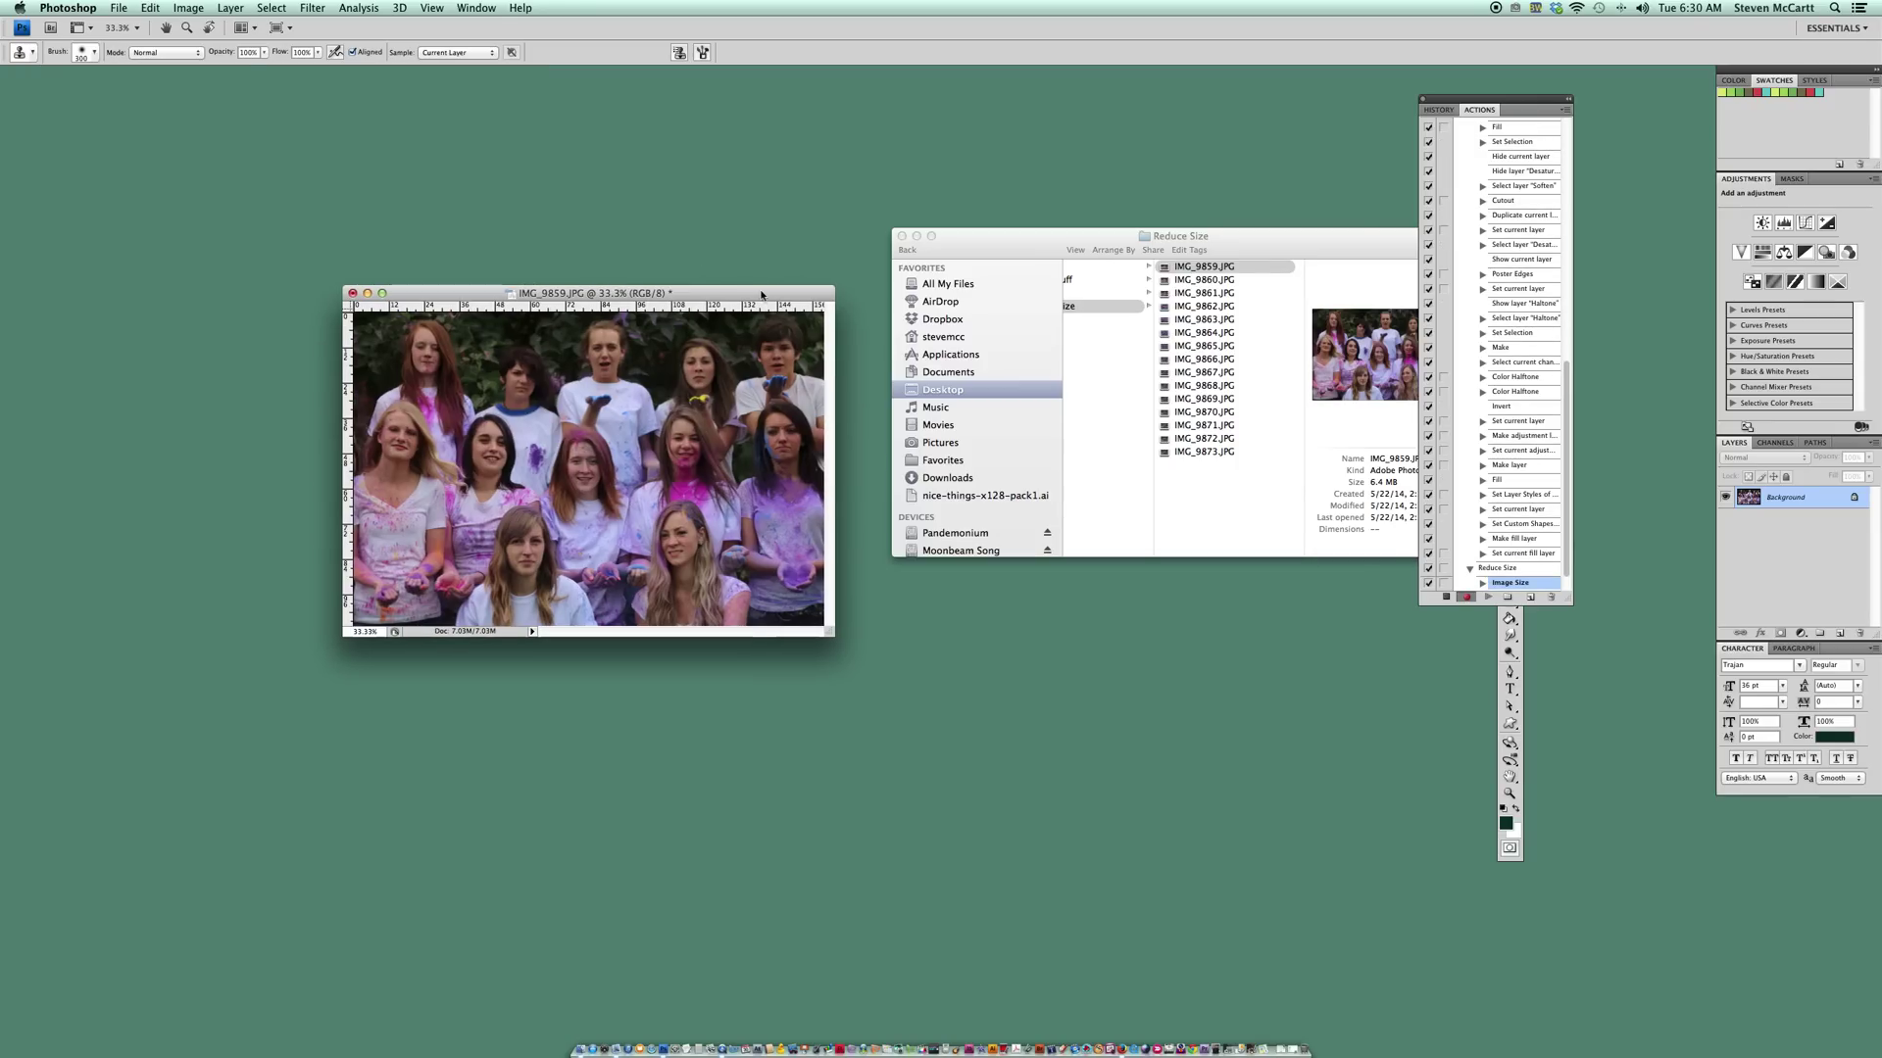
pyautogui.click(116, 9)
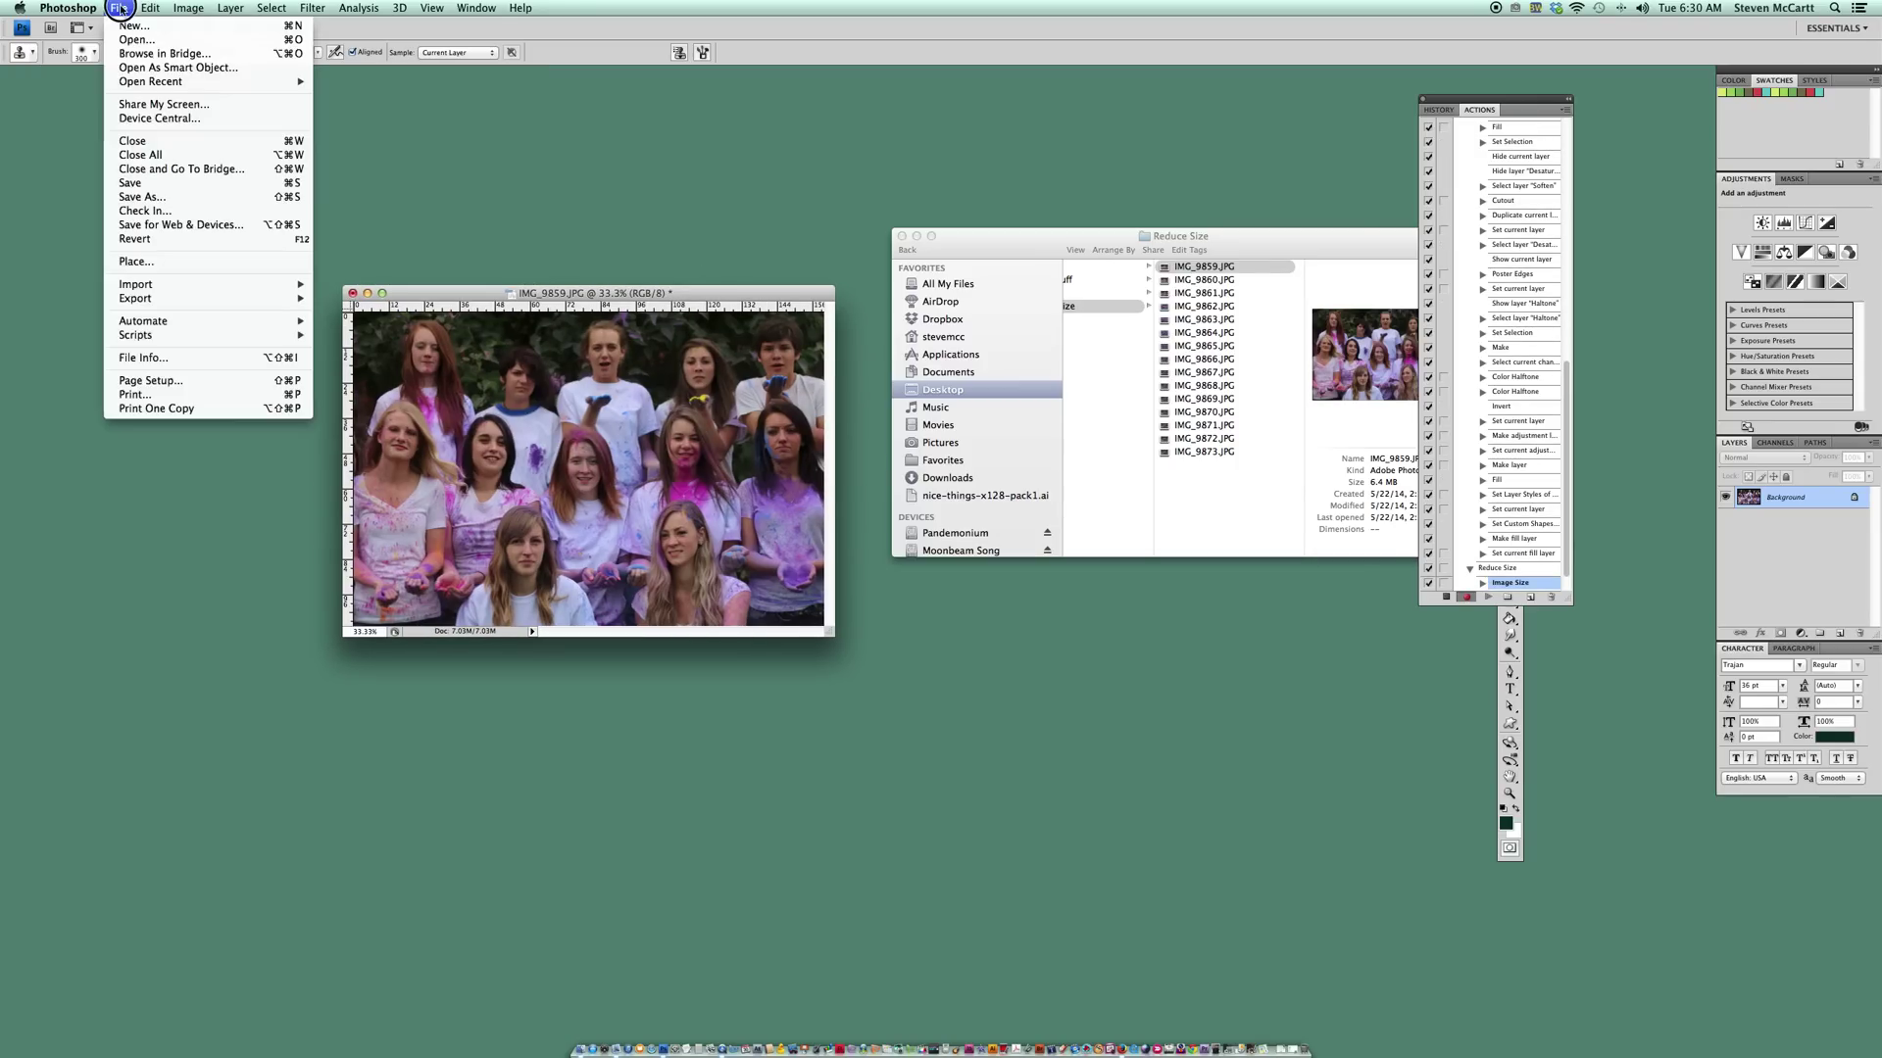
pyautogui.click(128, 185)
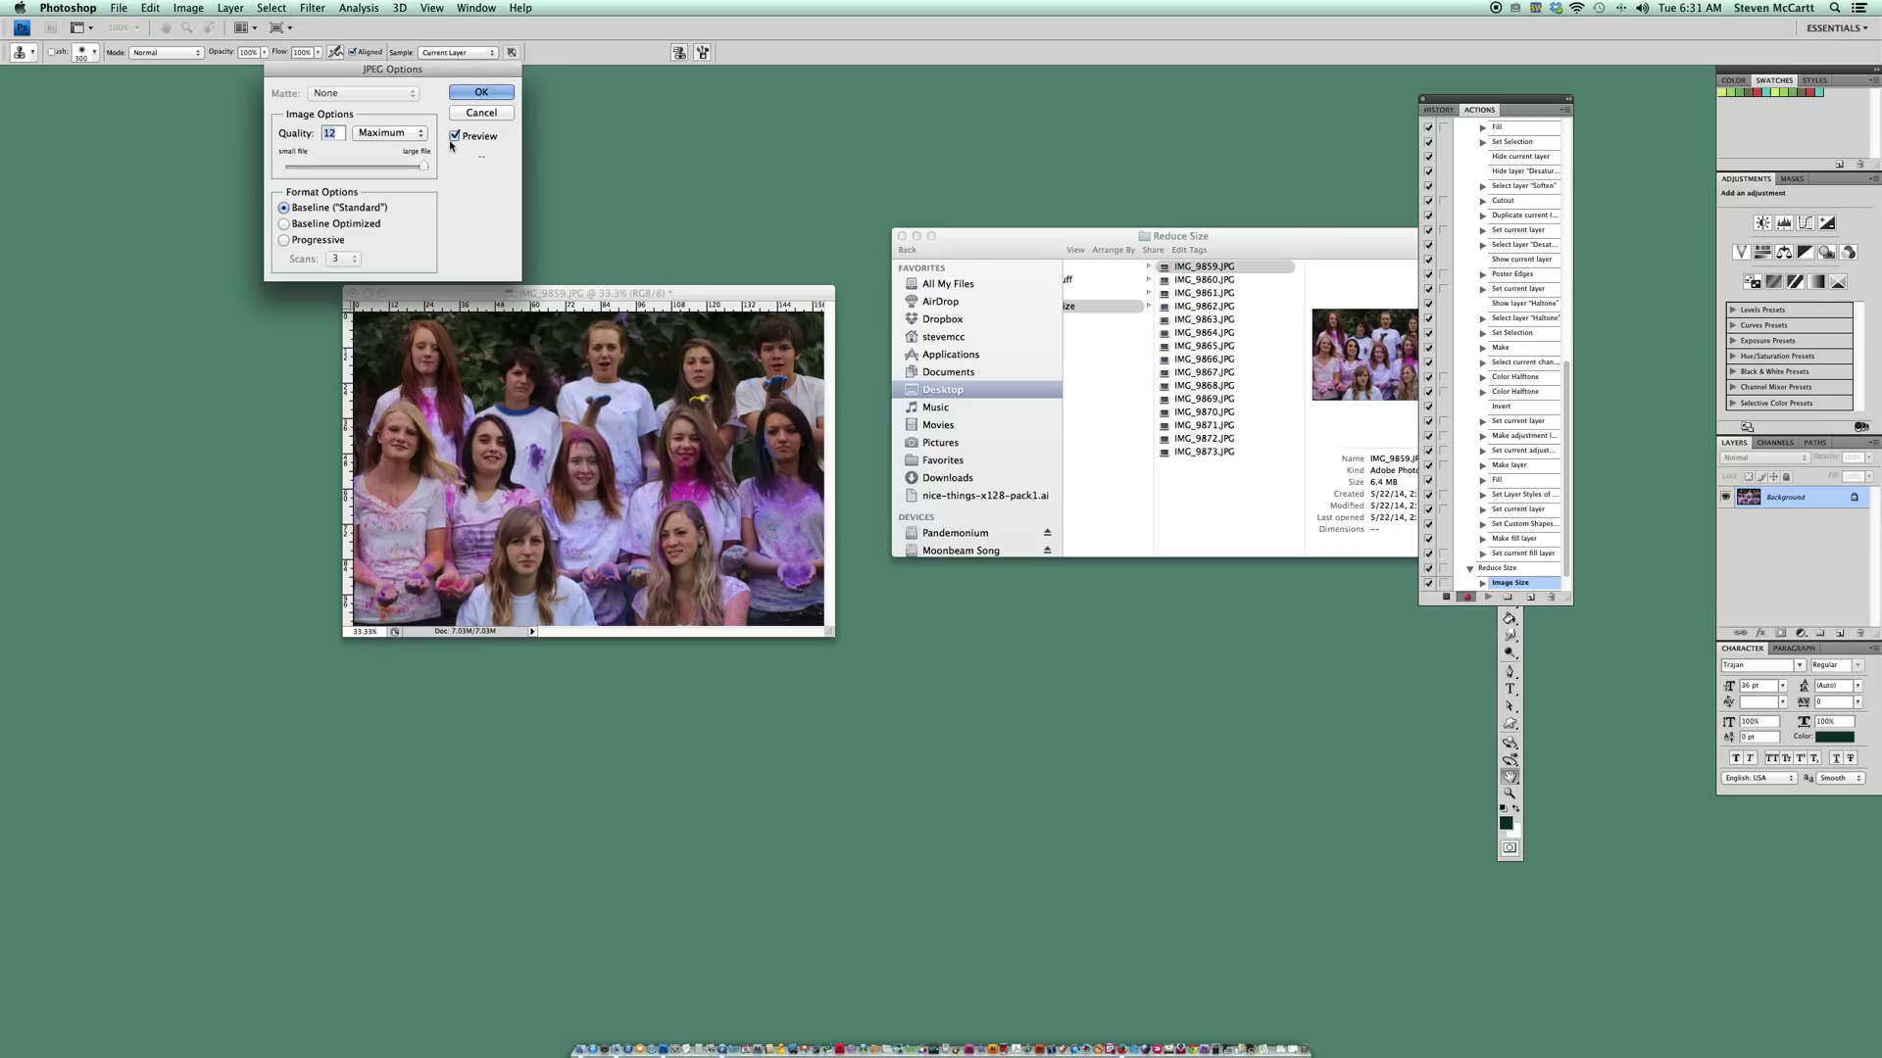
pyautogui.click(477, 92)
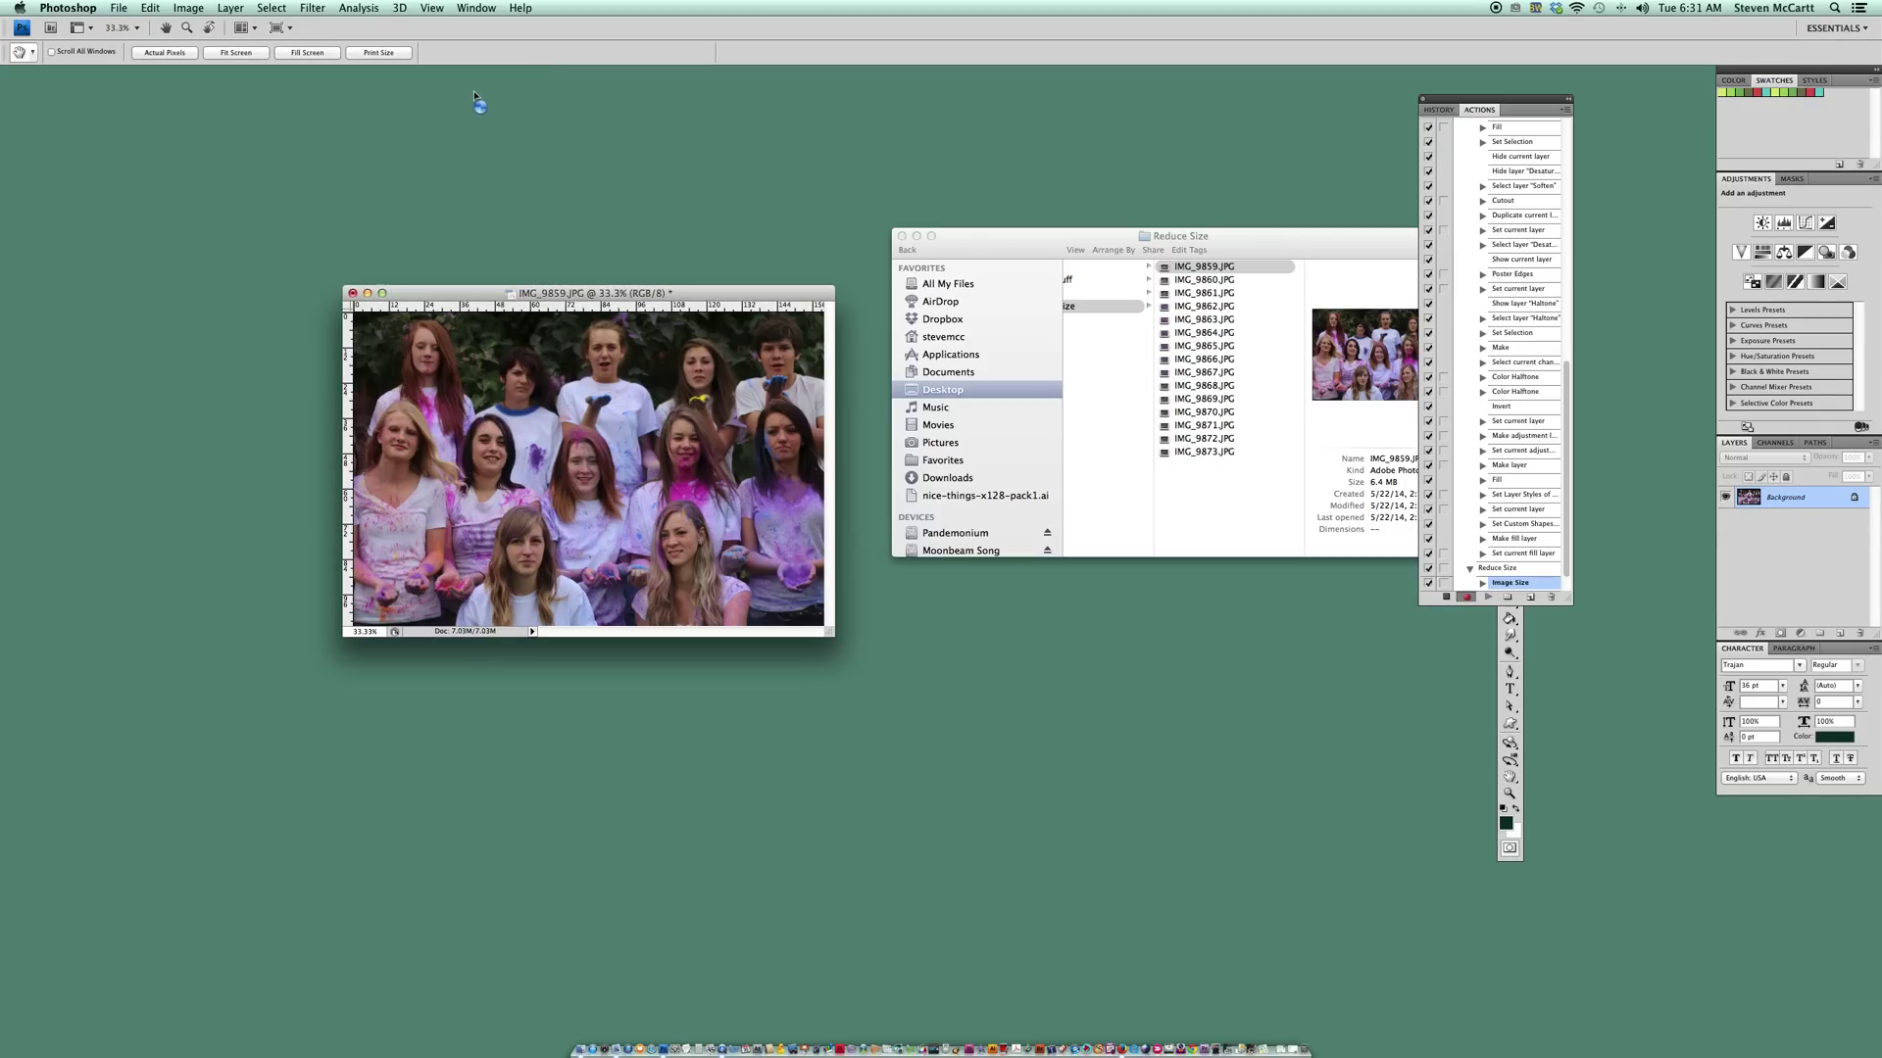
pyautogui.click(120, 9)
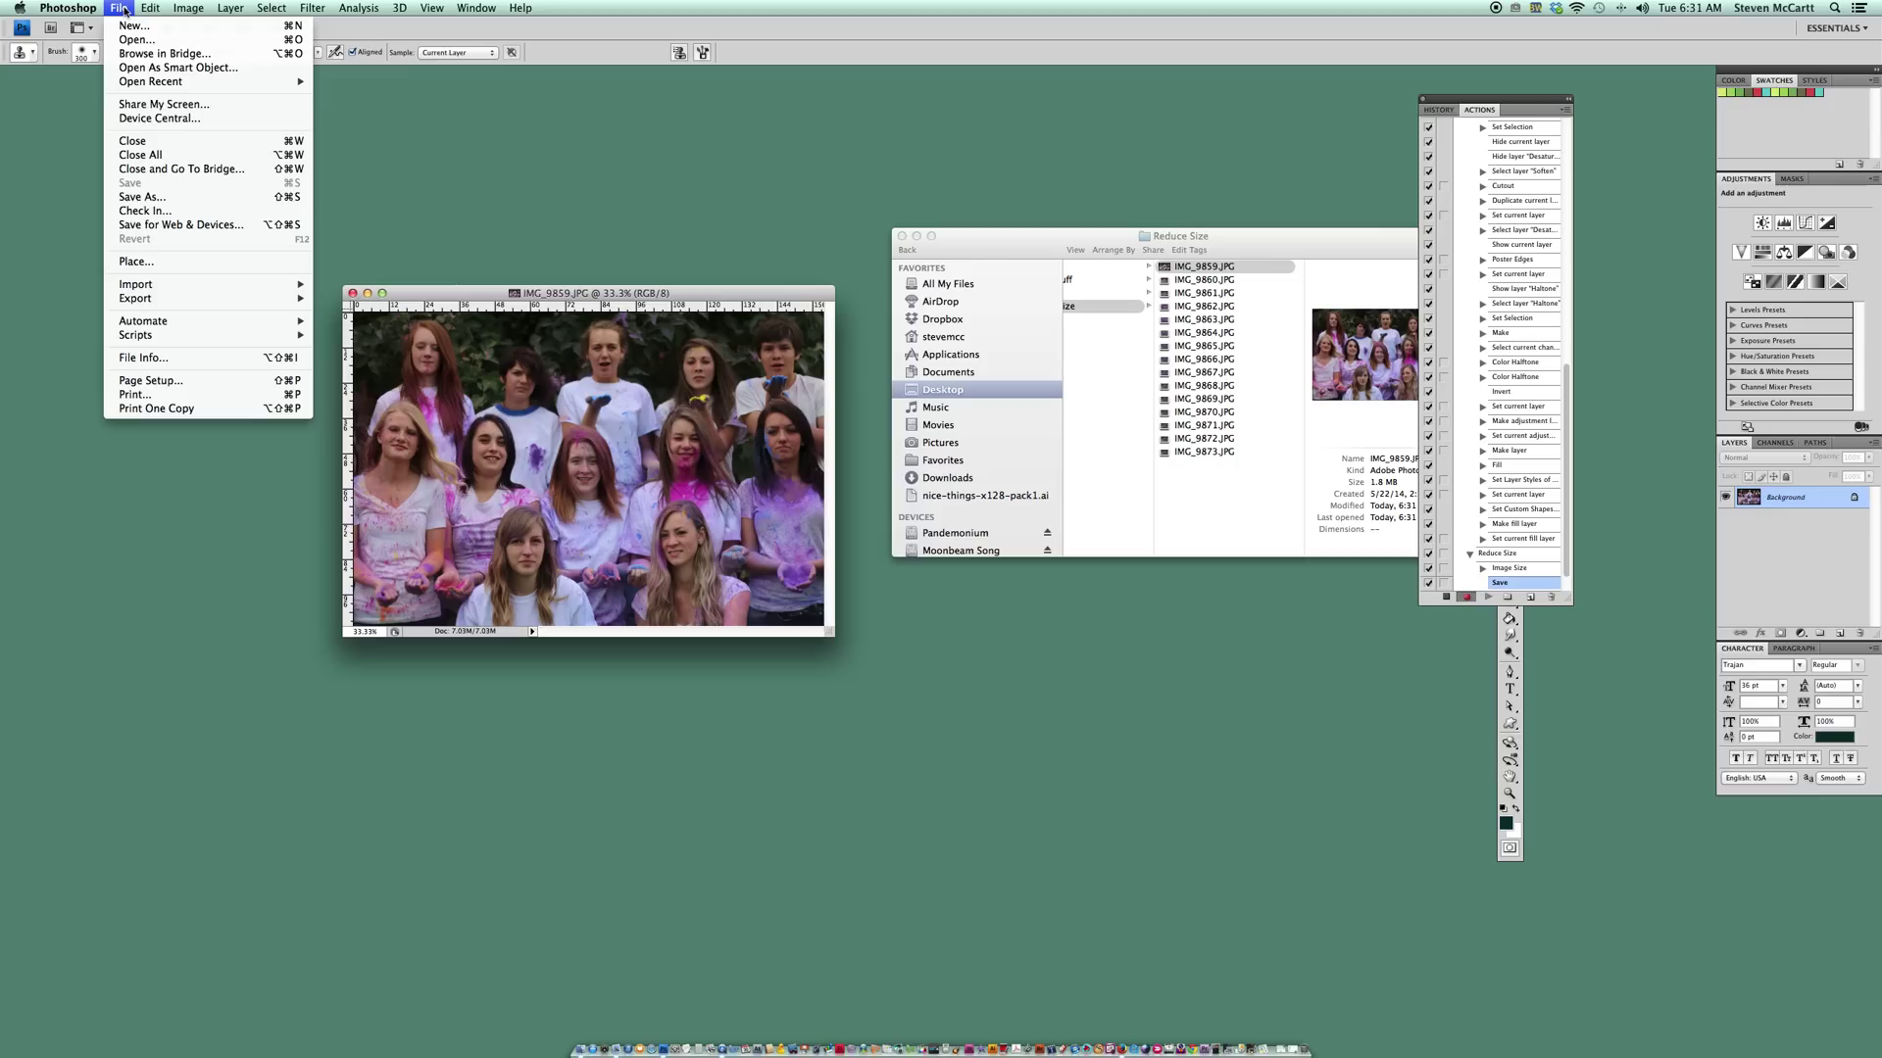
pyautogui.click(138, 143)
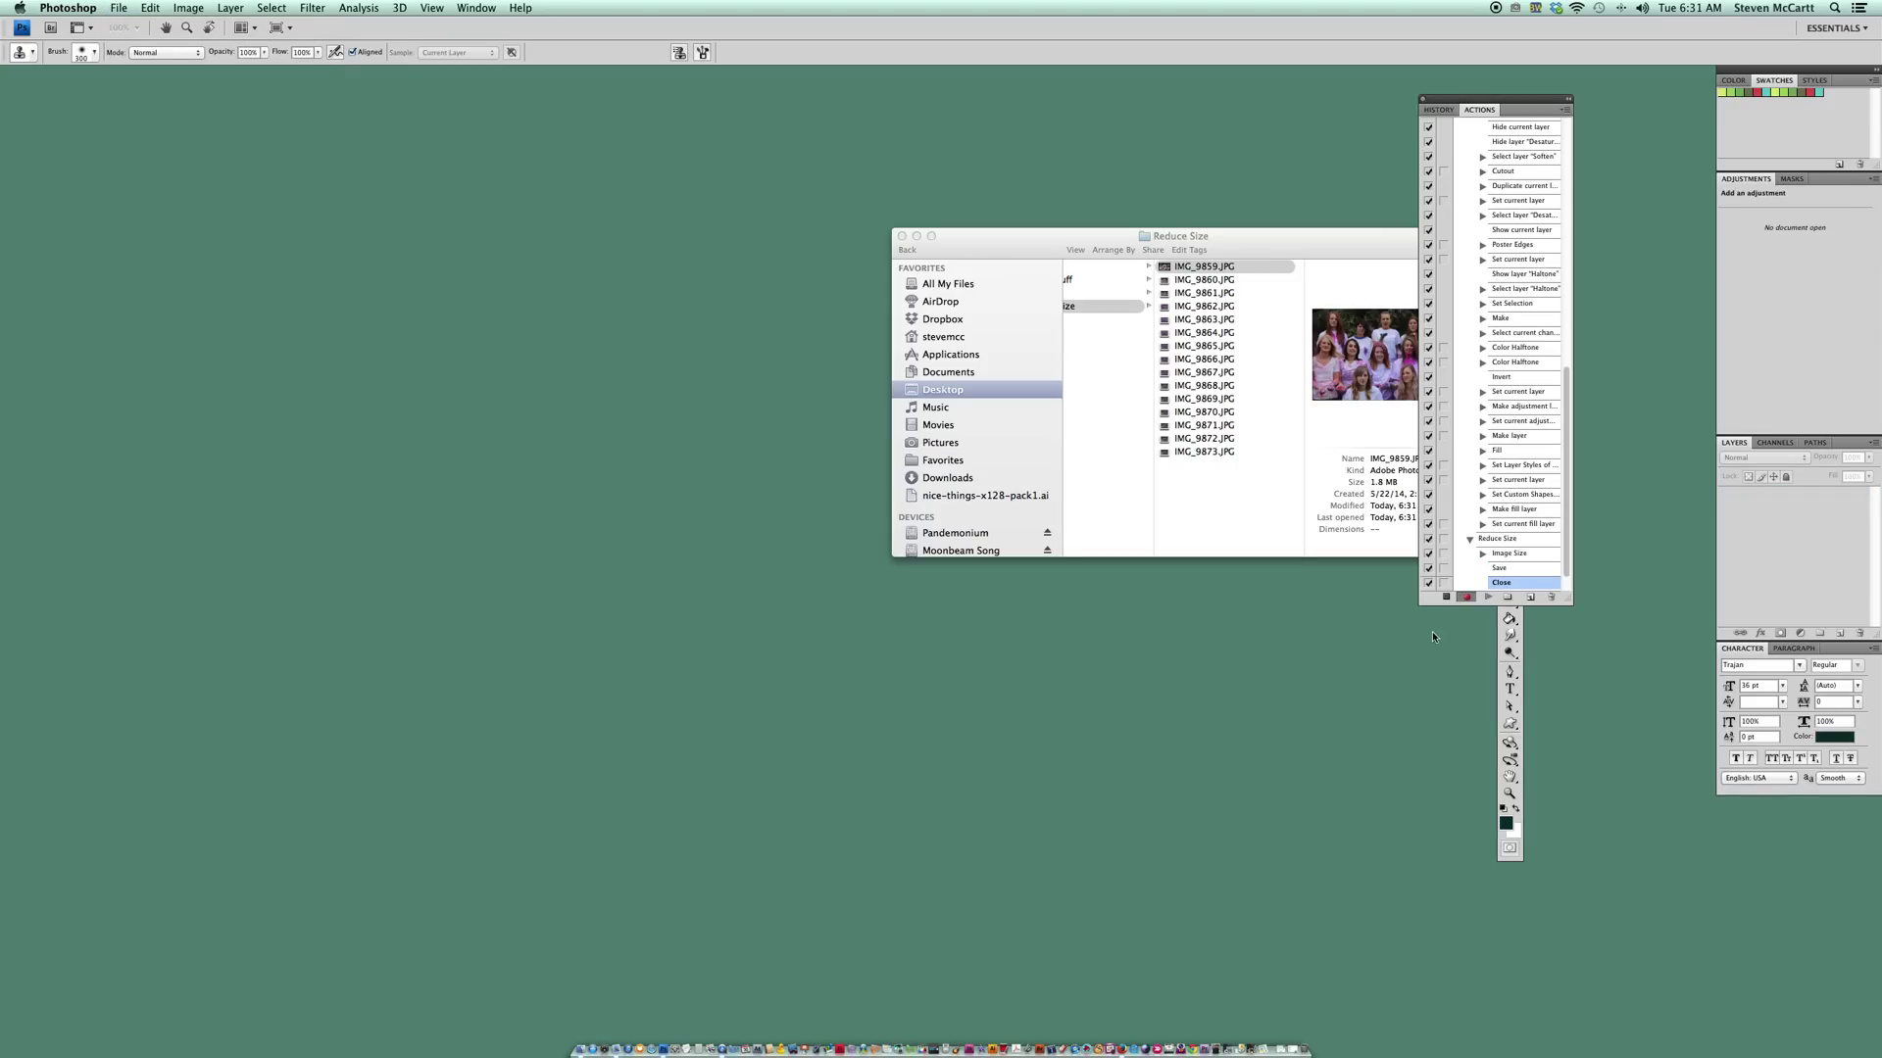
# - Stop recording the Reduce Size action, and tidy the workspace by closing the folder window and enlarging and repositioning the Actions list
pyautogui.click(1446, 596)
pyautogui.moveTo(1566, 609); pyautogui.dragTo(1635, 780)
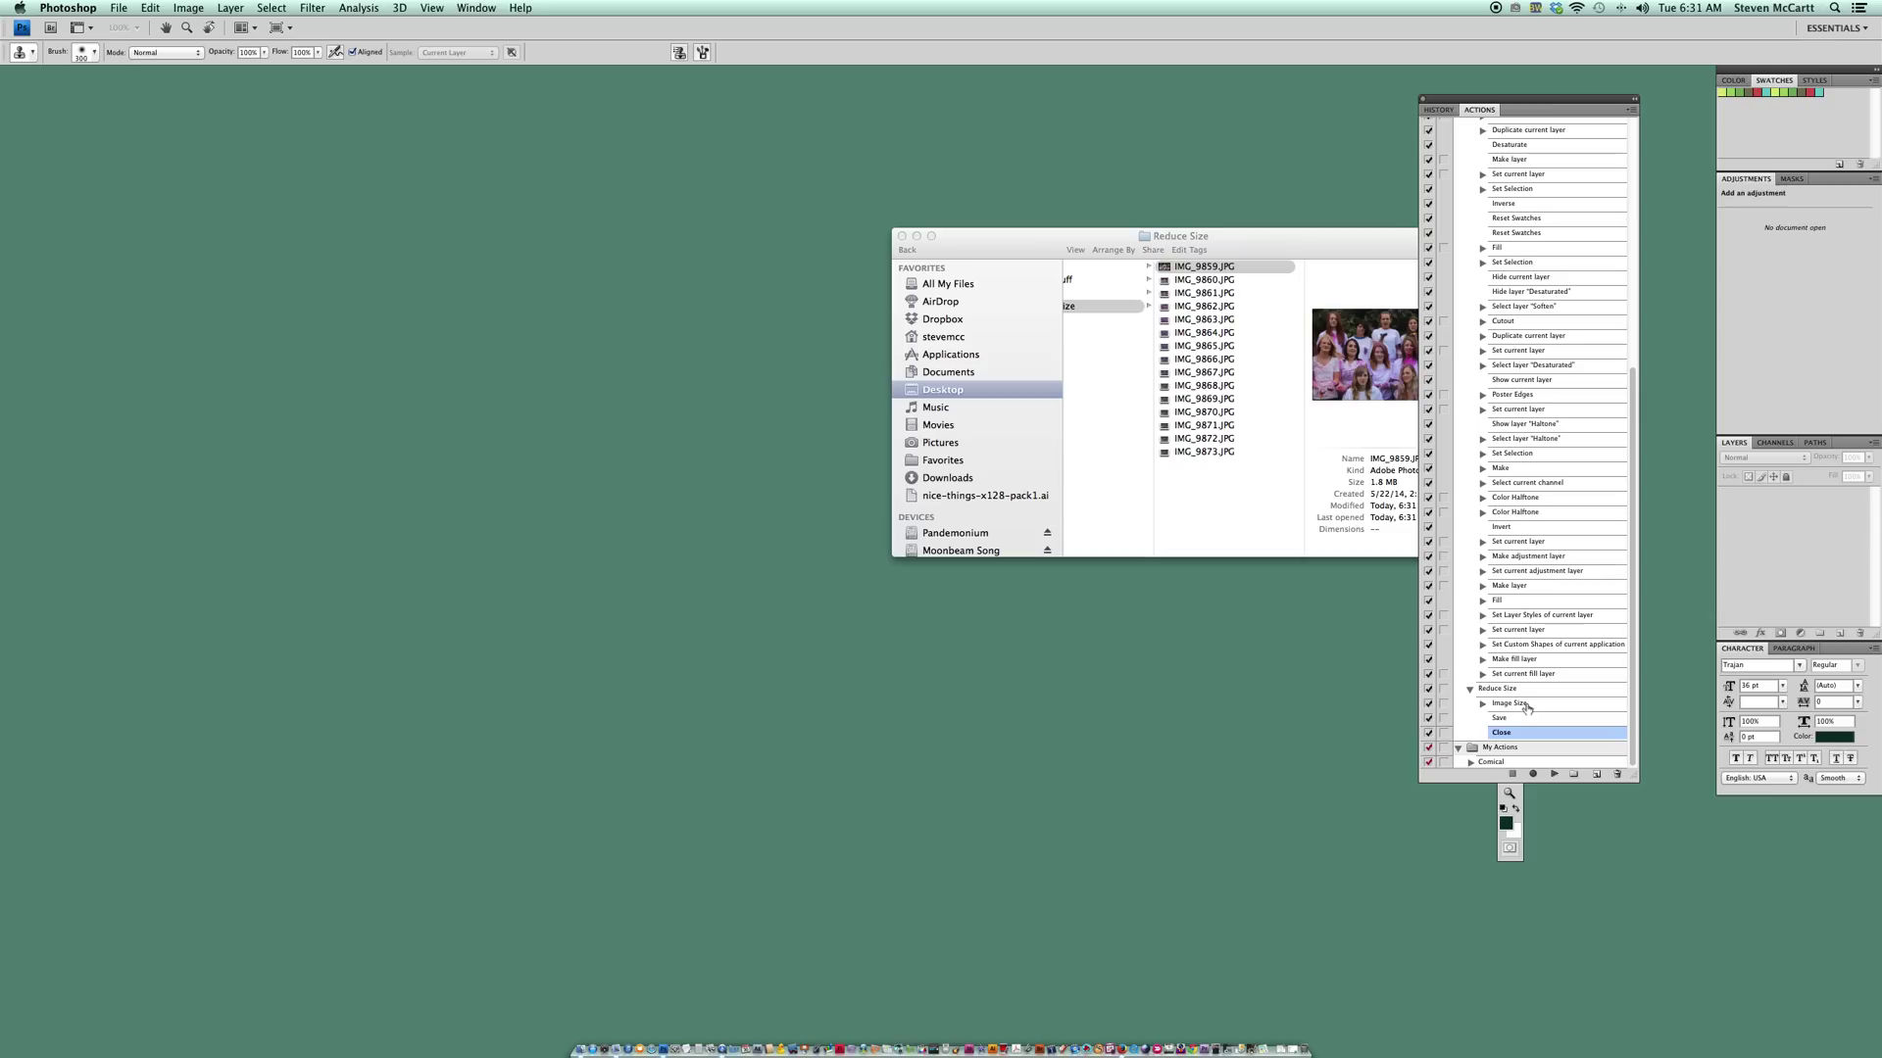
pyautogui.click(901, 237)
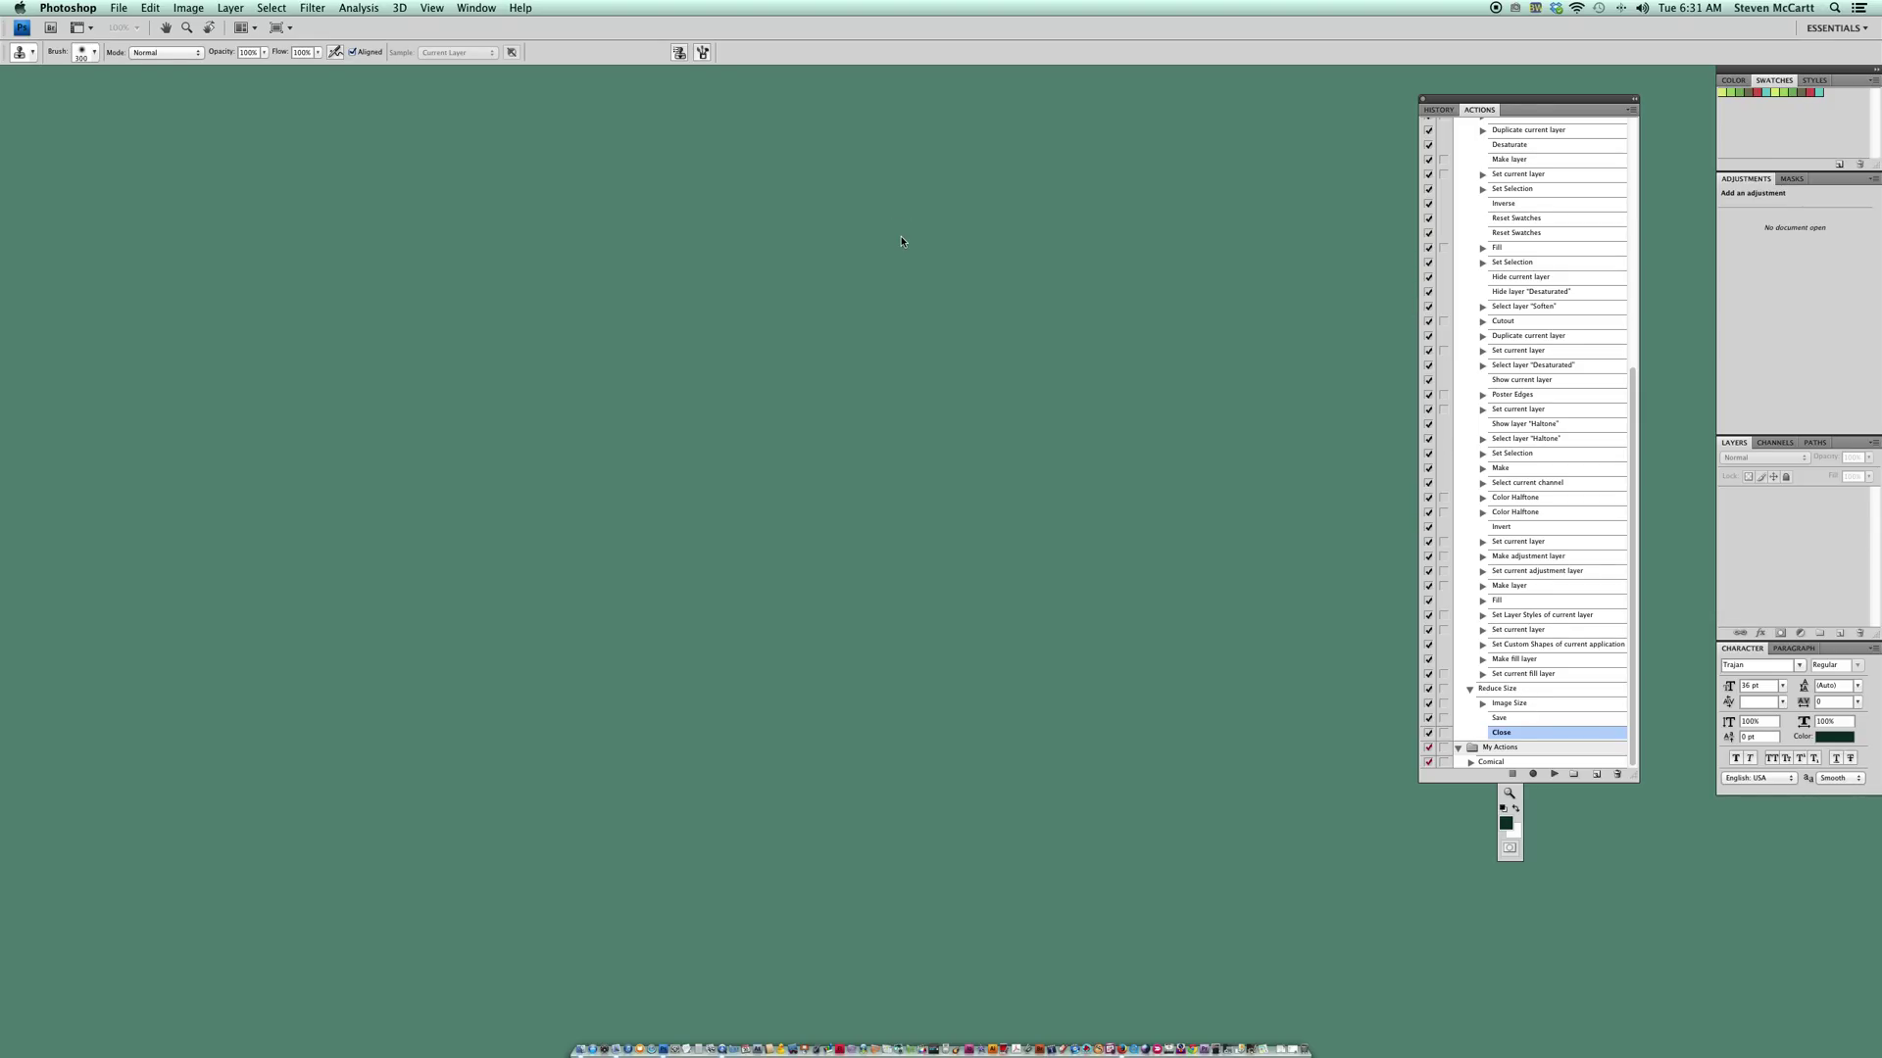
pyautogui.moveTo(1551, 101); pyautogui.dragTo(1304, 107)
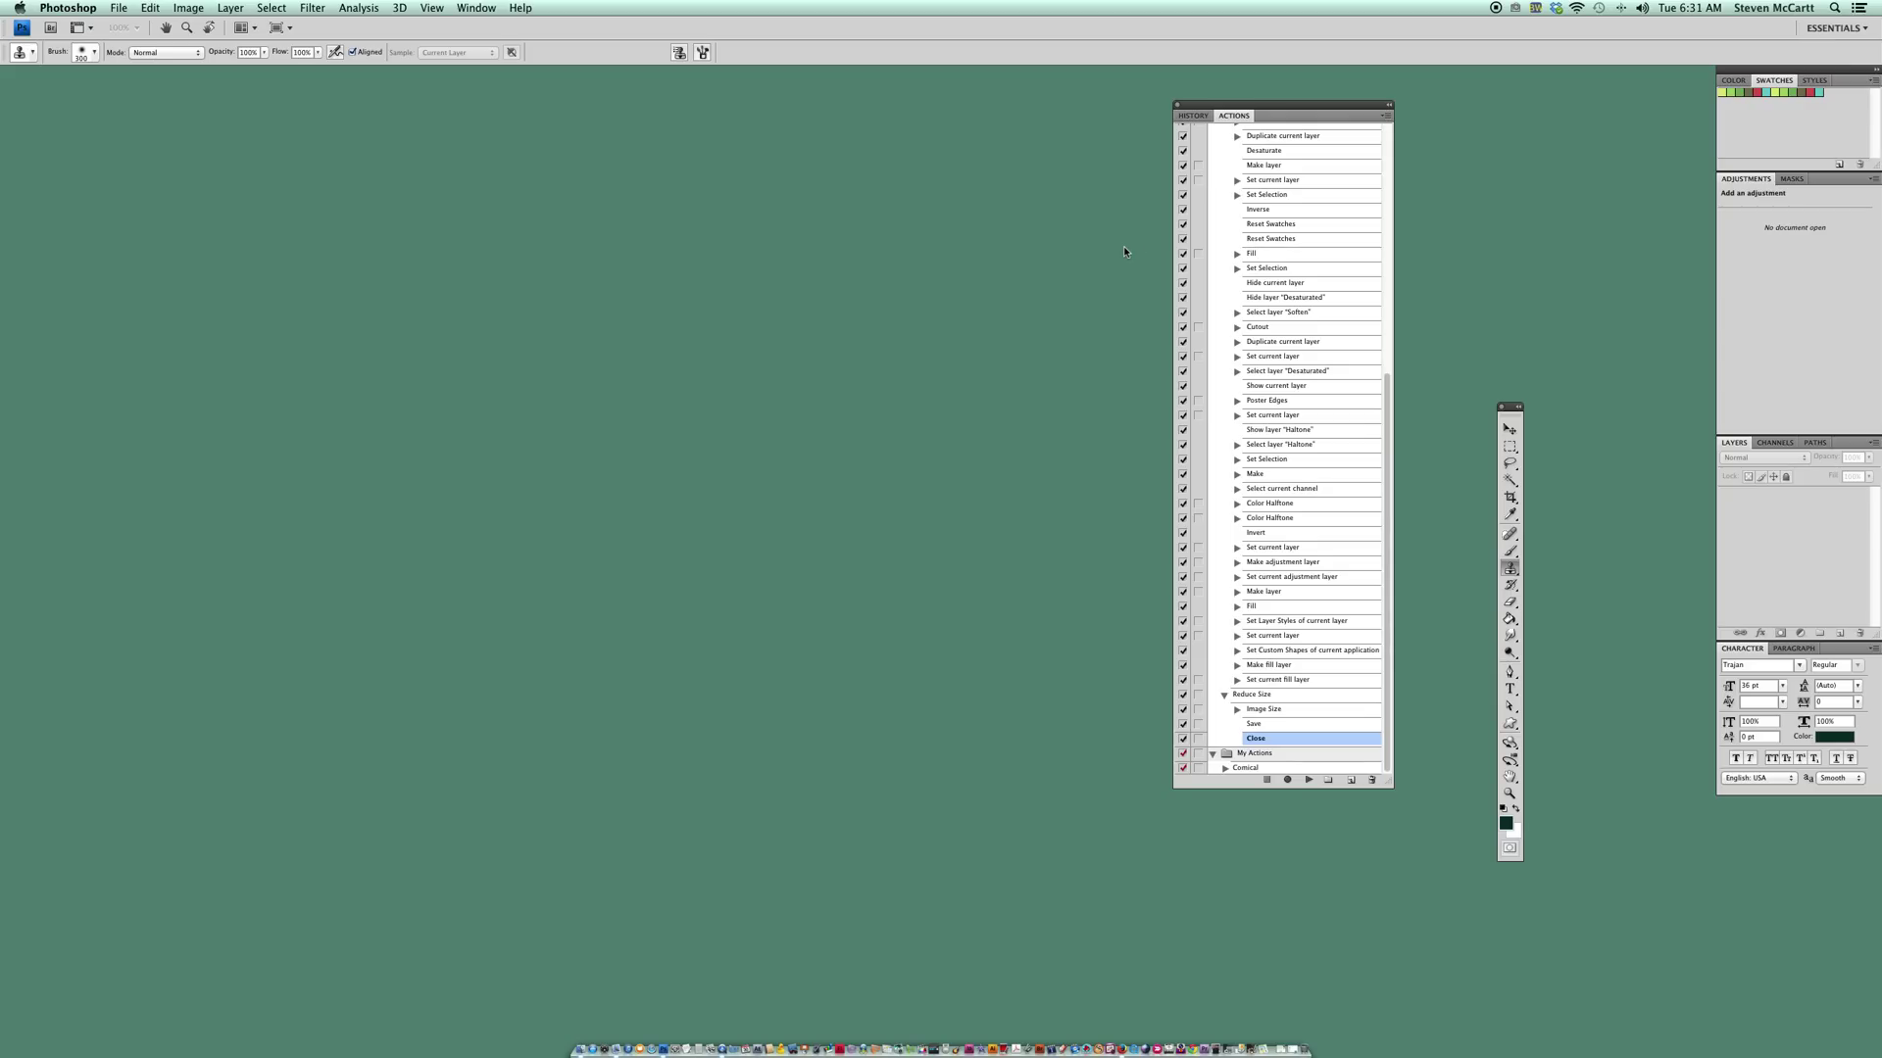
# - Start a Batch automation that plays the Reduce Size action from the Default Actions set
pyautogui.click(118, 8)
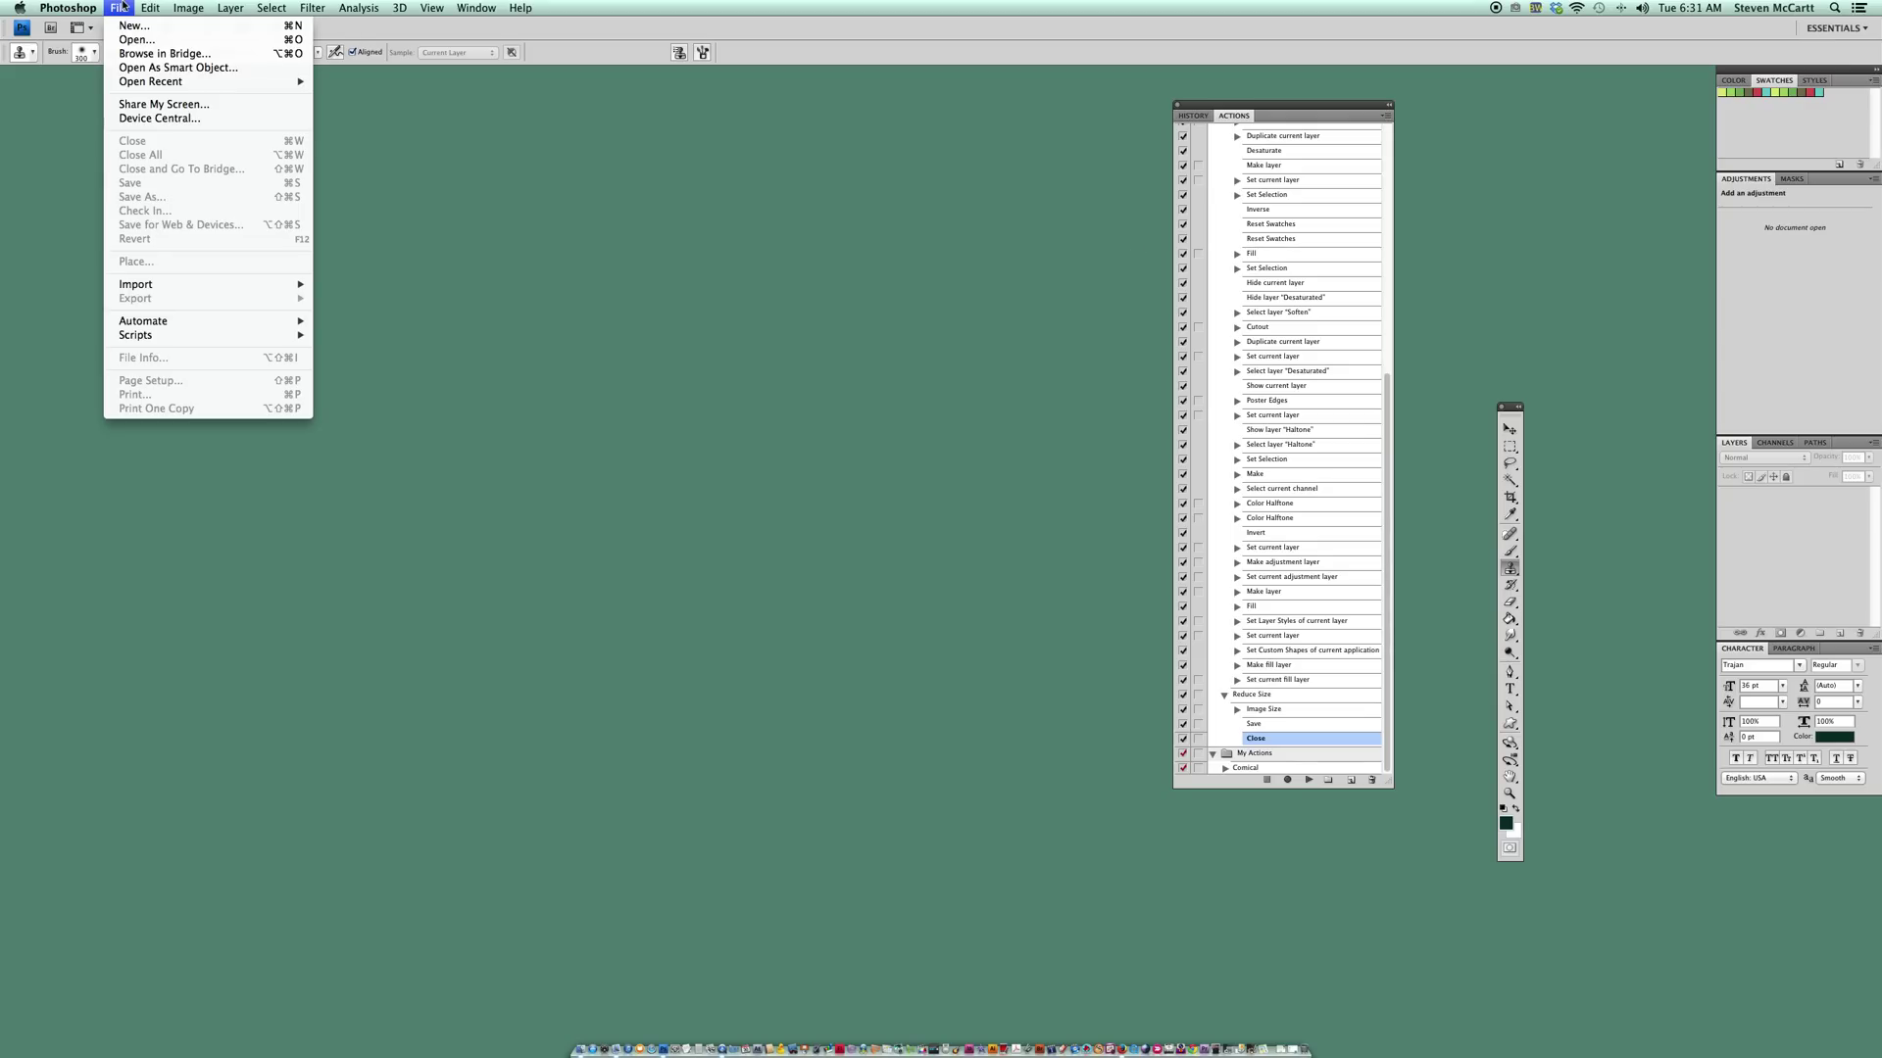
pyautogui.moveTo(152, 324)
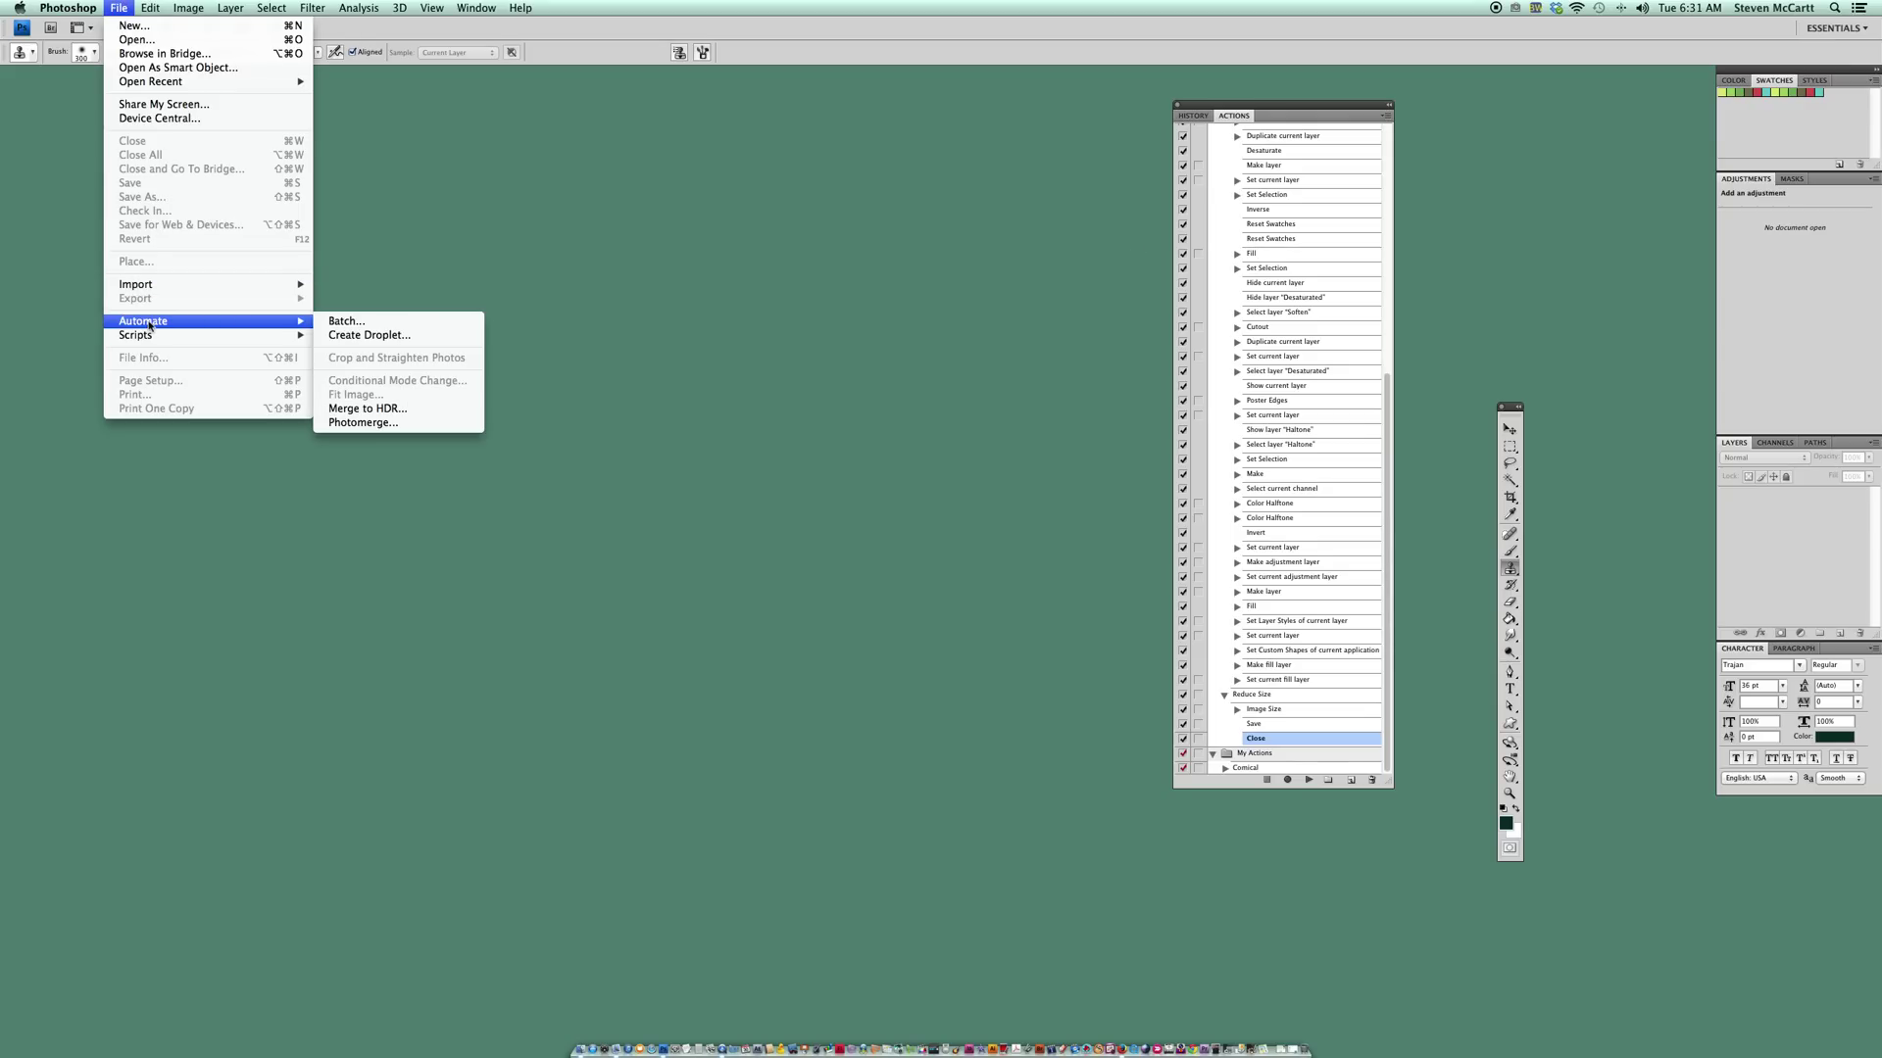
pyautogui.click(345, 321)
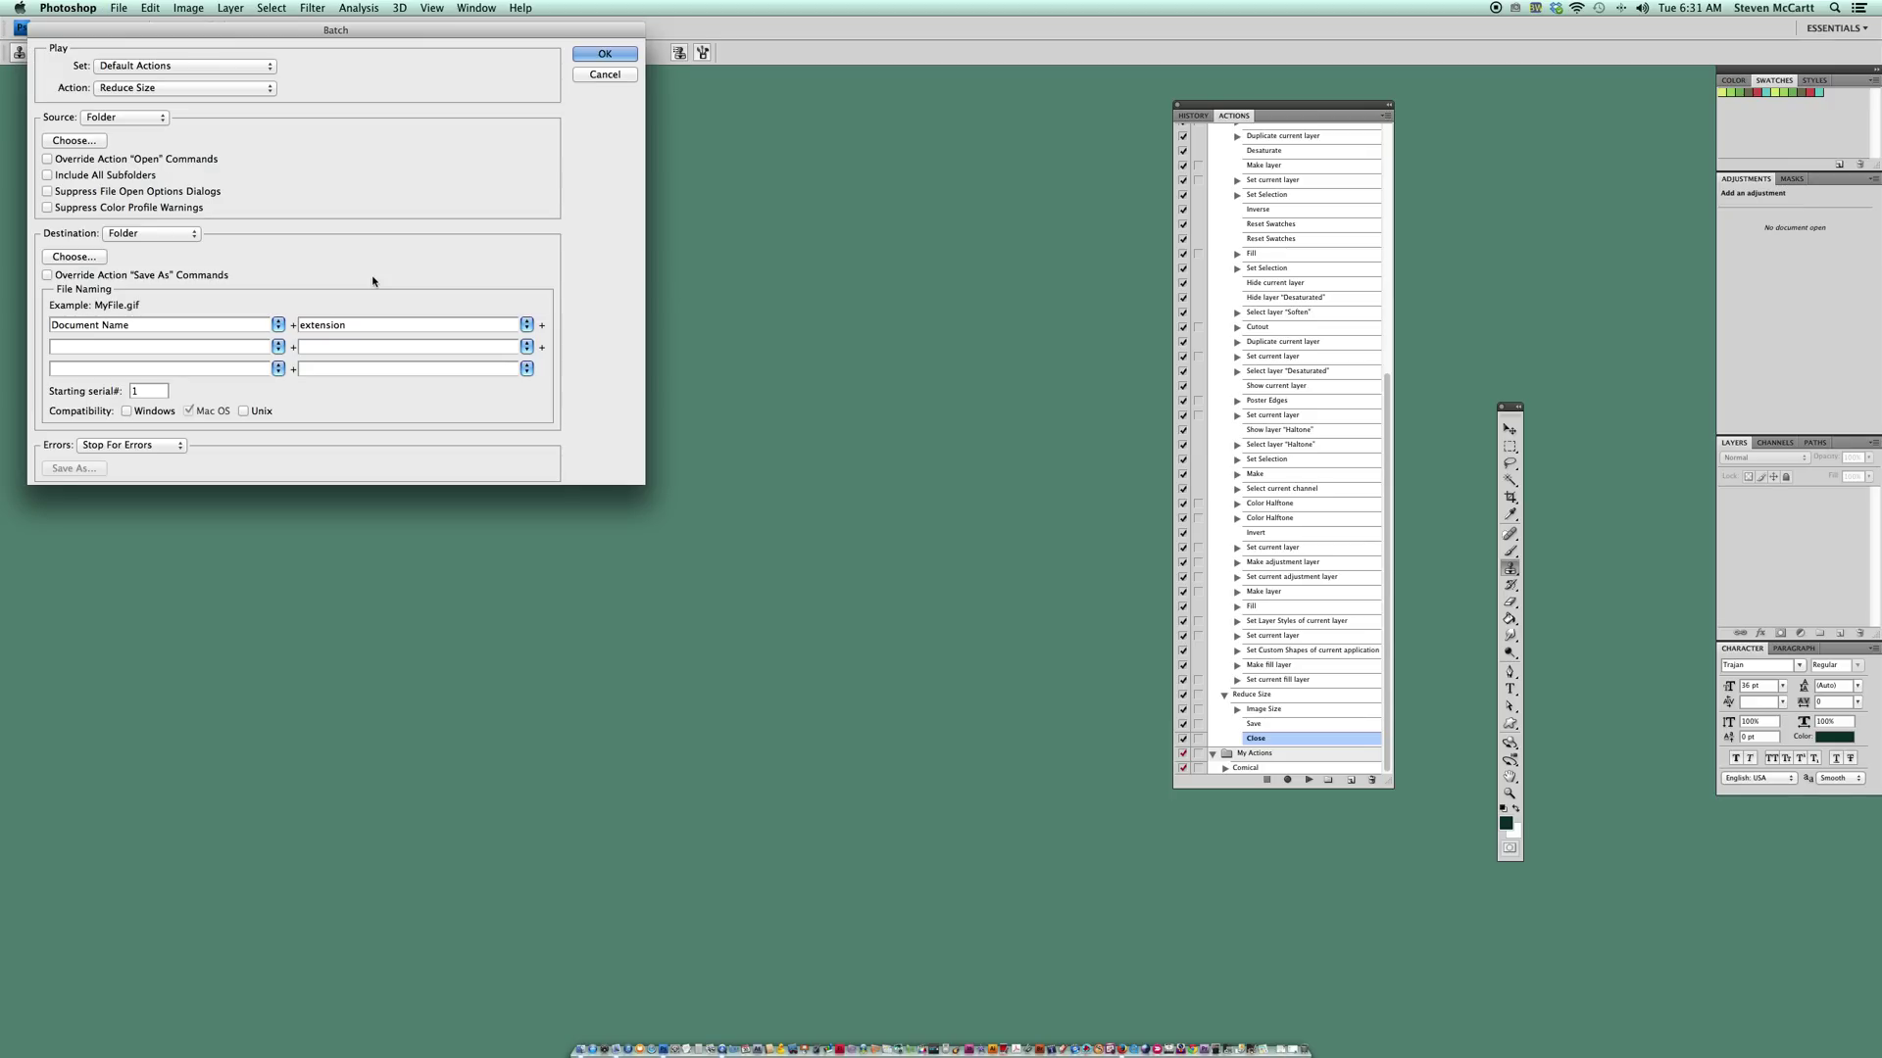
pyautogui.moveTo(195, 30); pyautogui.dragTo(501, 273)
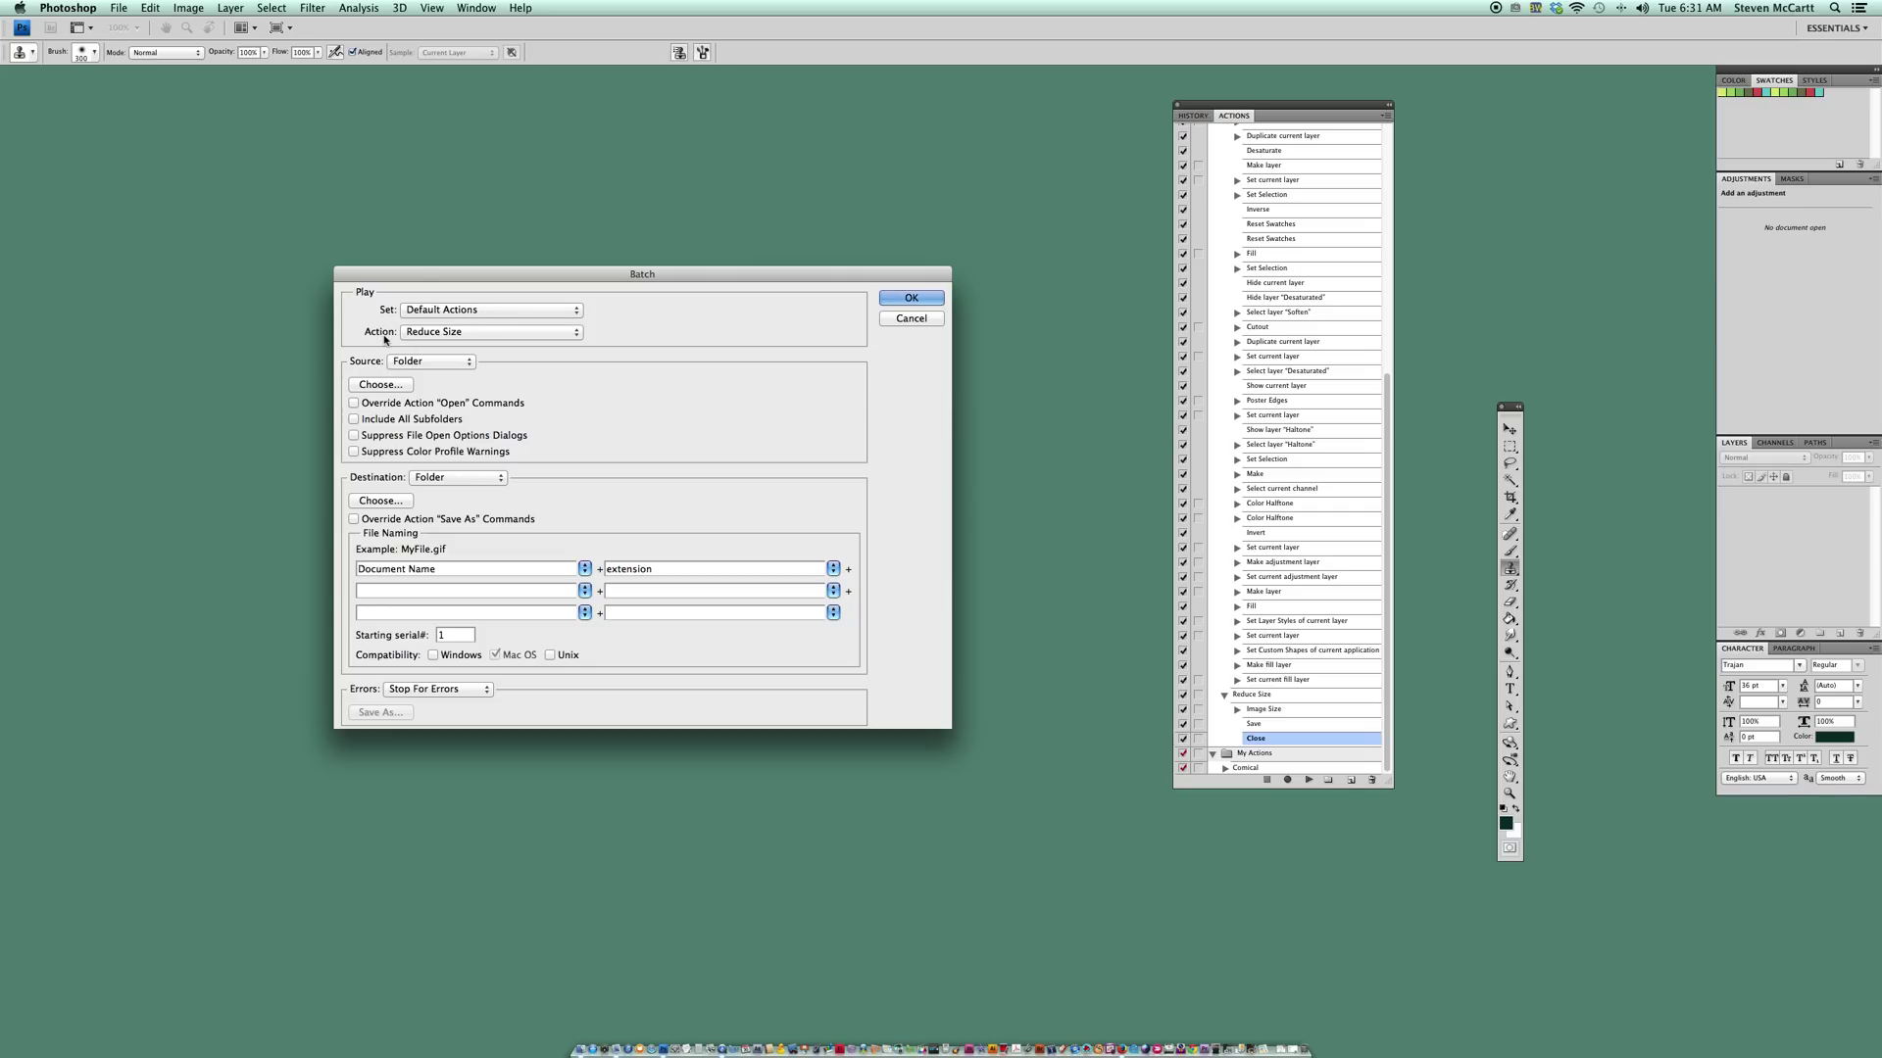
pyautogui.click(438, 333)
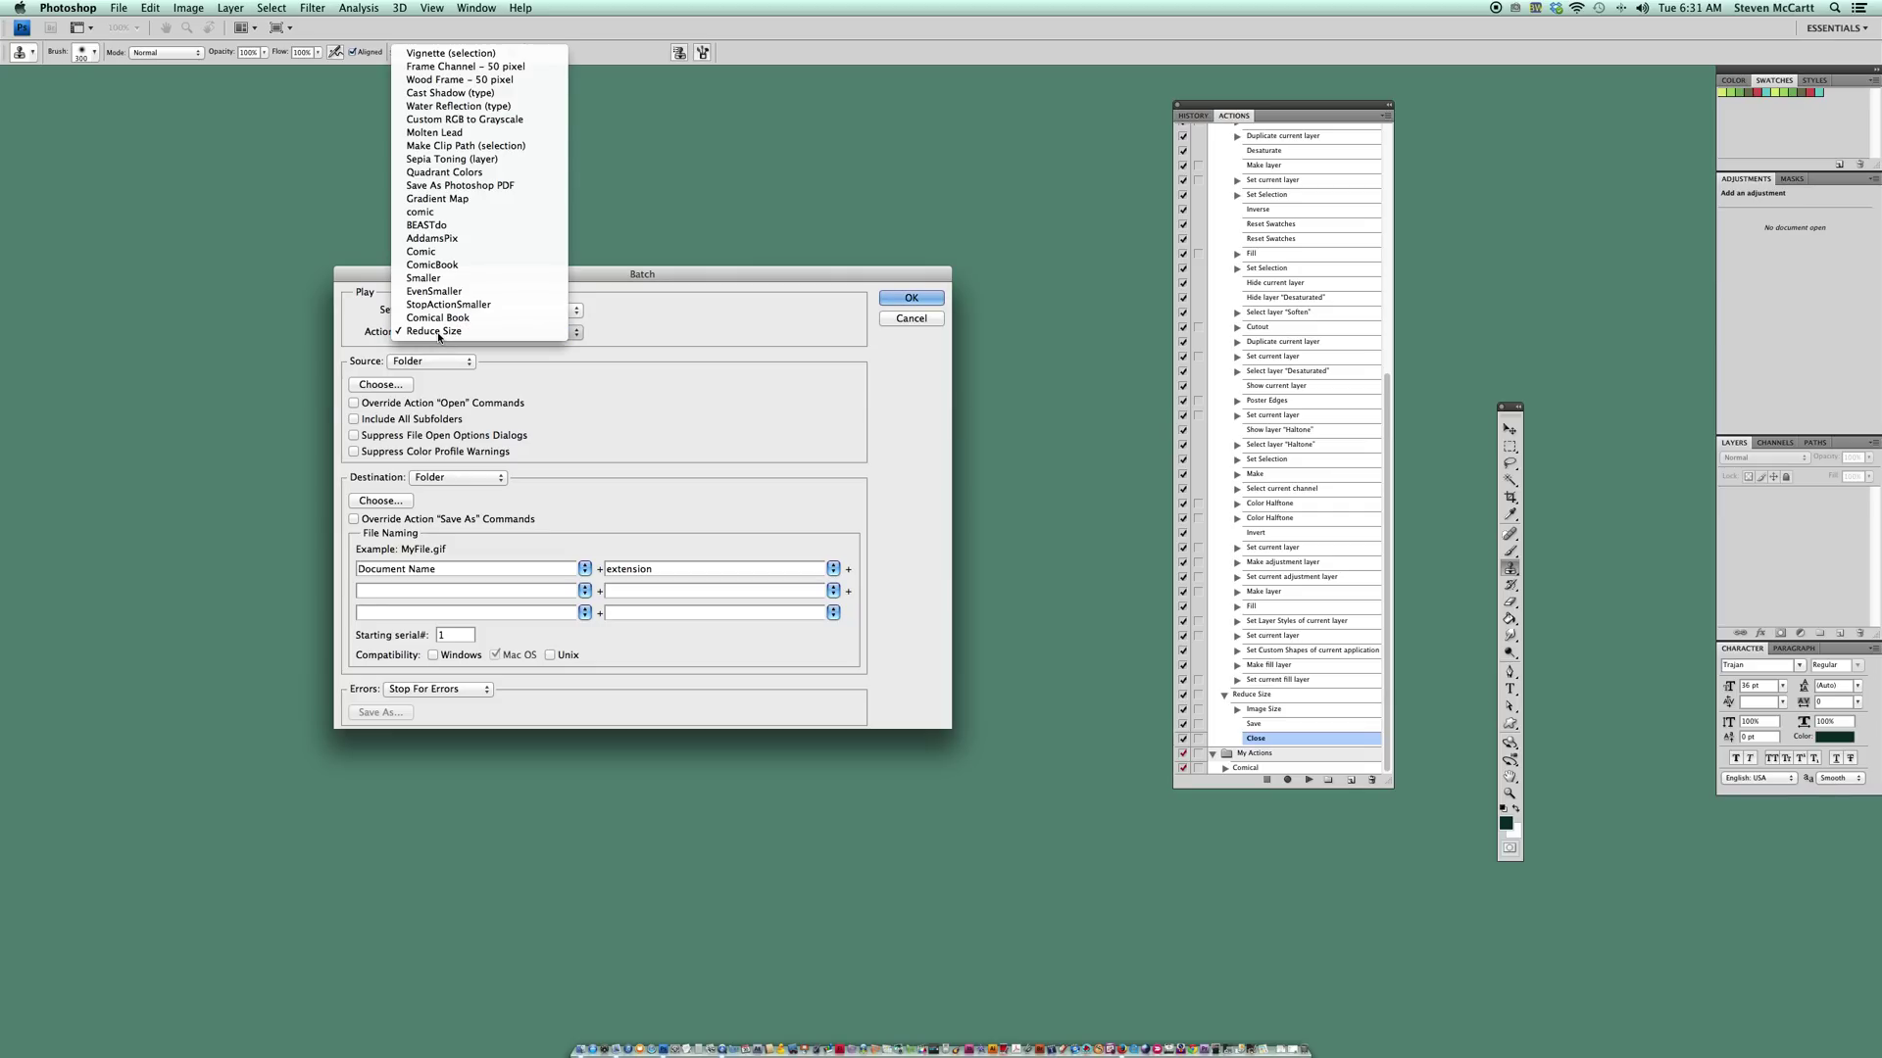
pyautogui.click(438, 350)
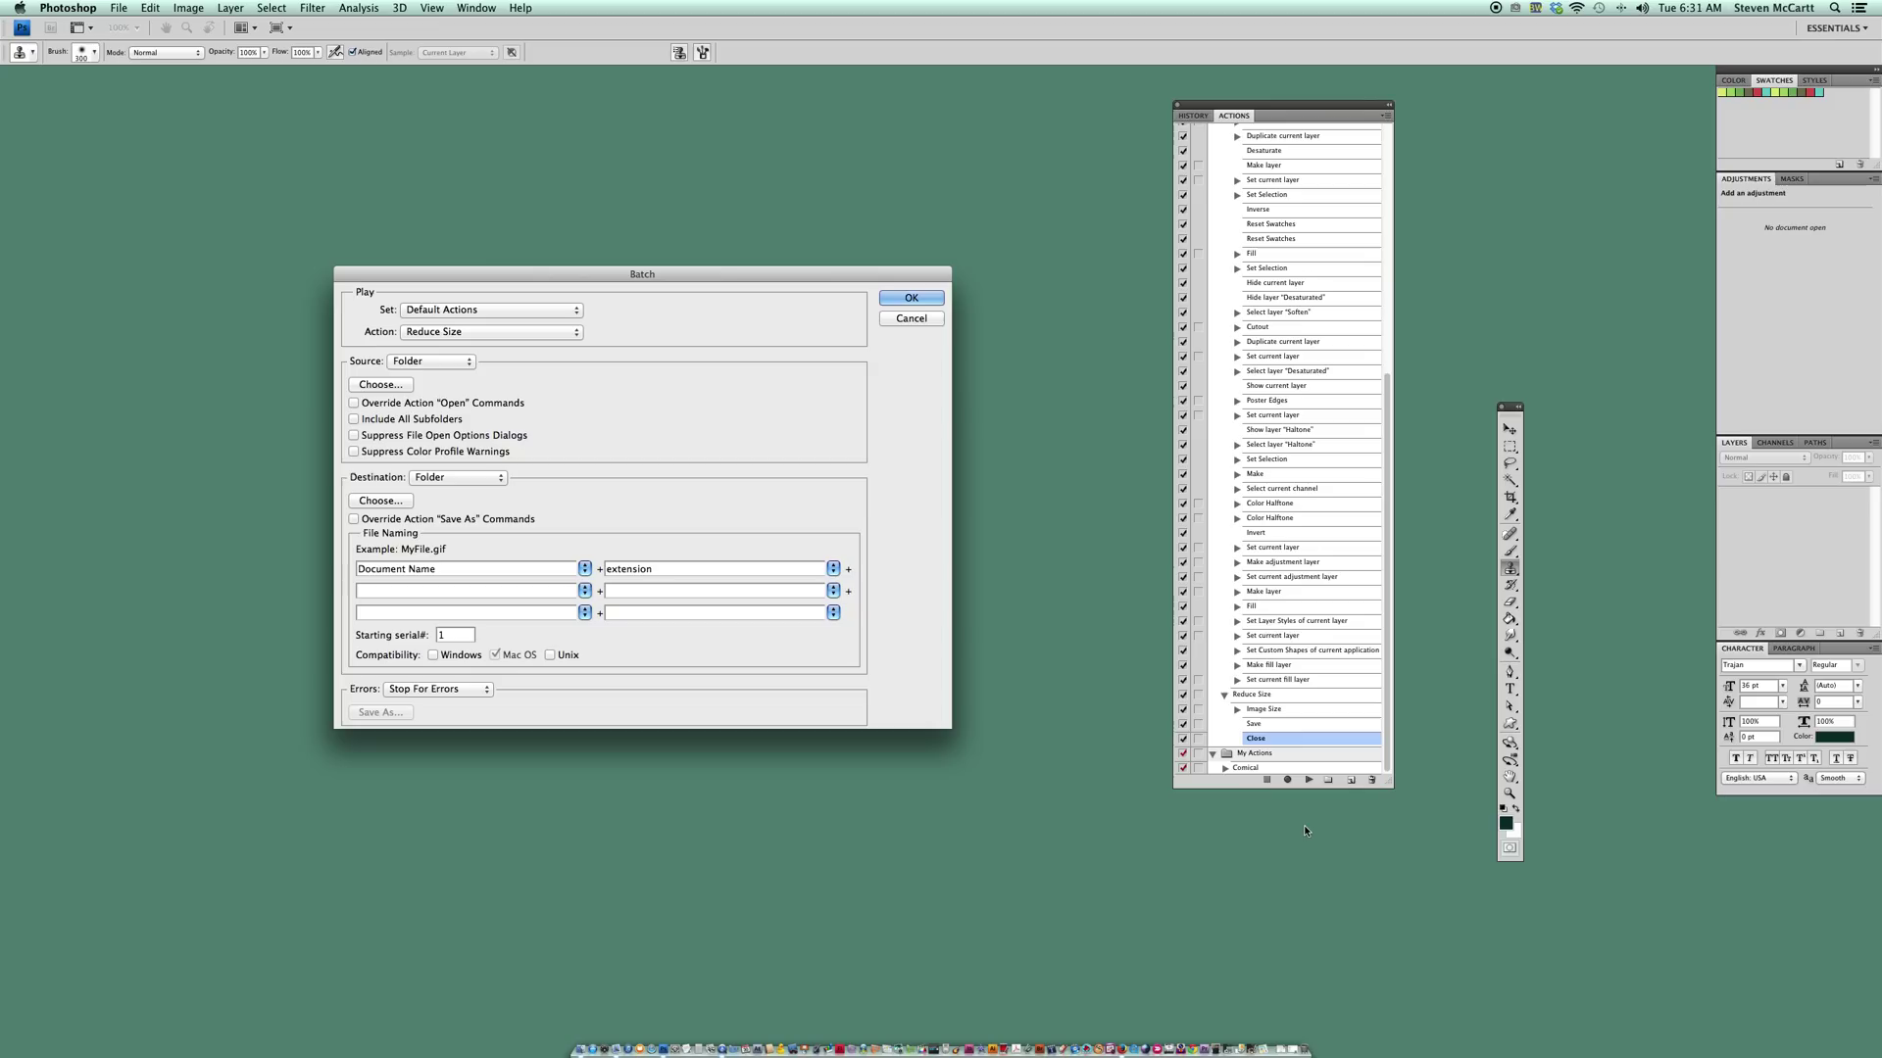
# - Set the batch source to the Reduce Size folder on the Desktop
pyautogui.click(386, 388)
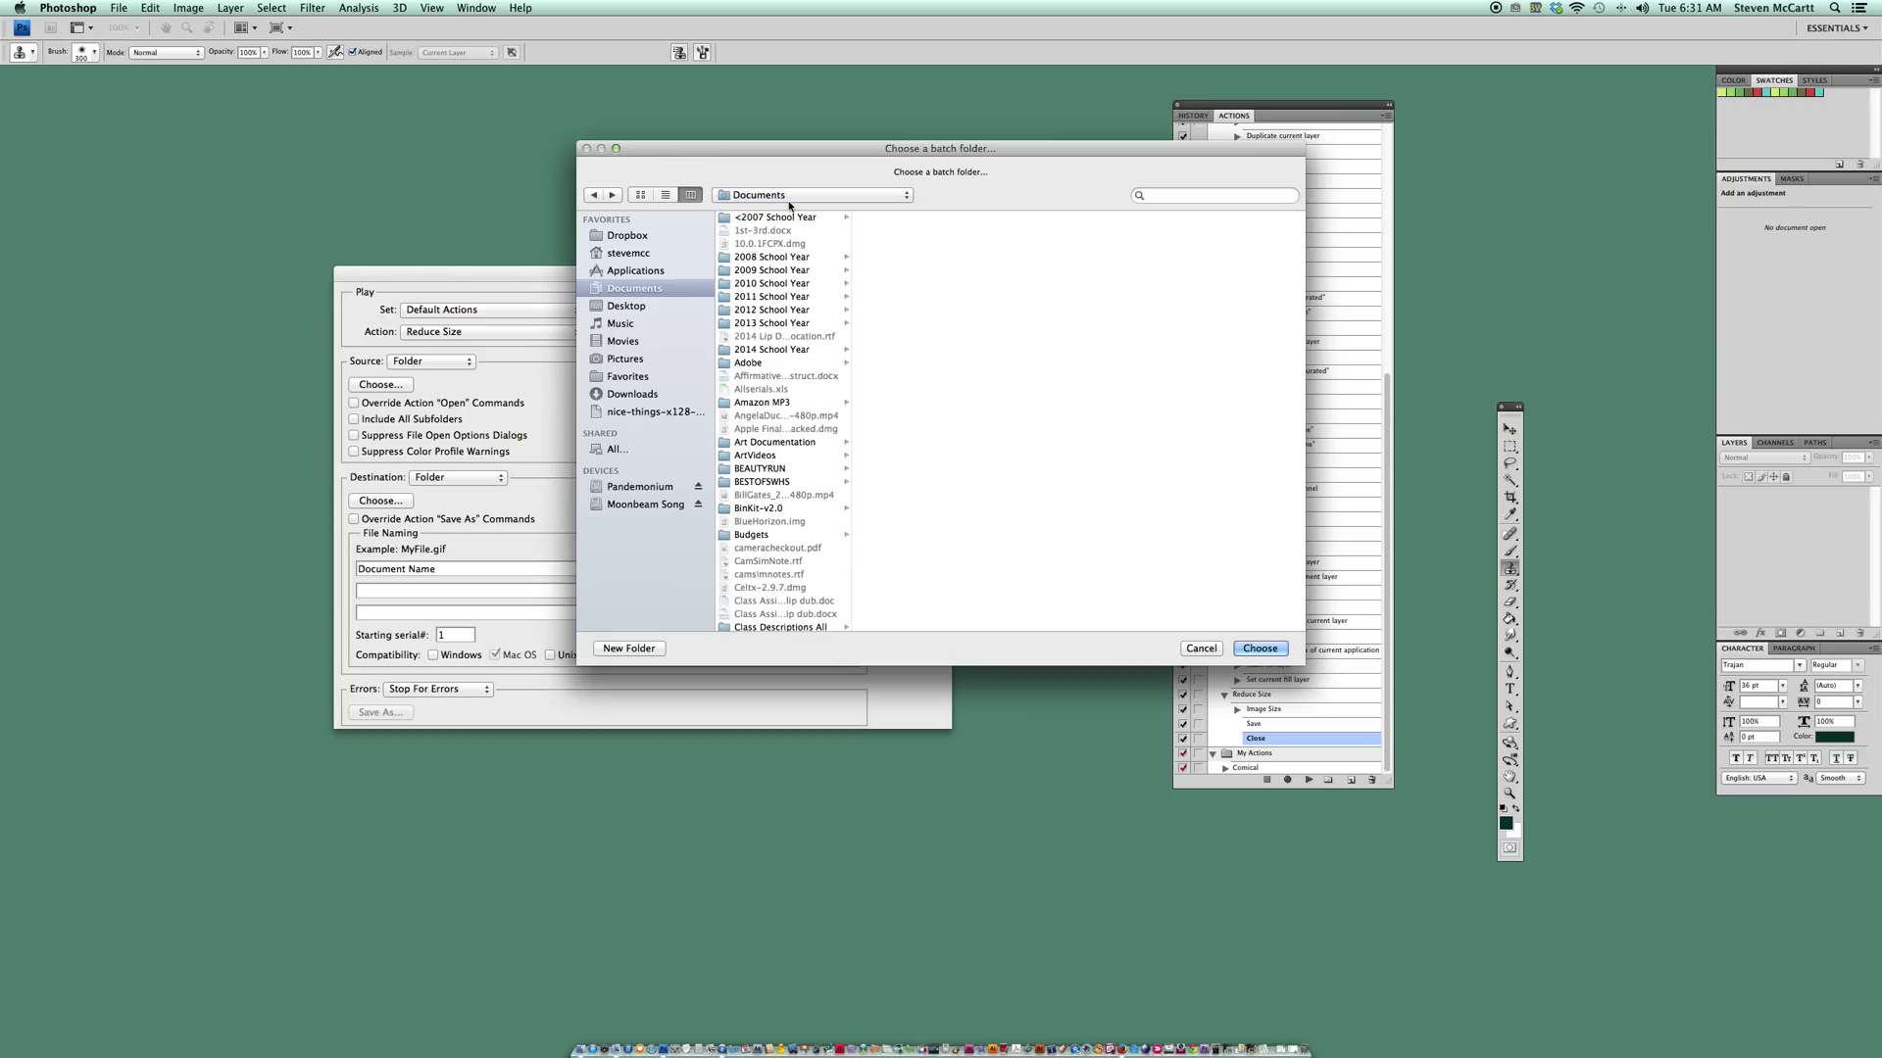
pyautogui.click(795, 199)
pyautogui.click(796, 213)
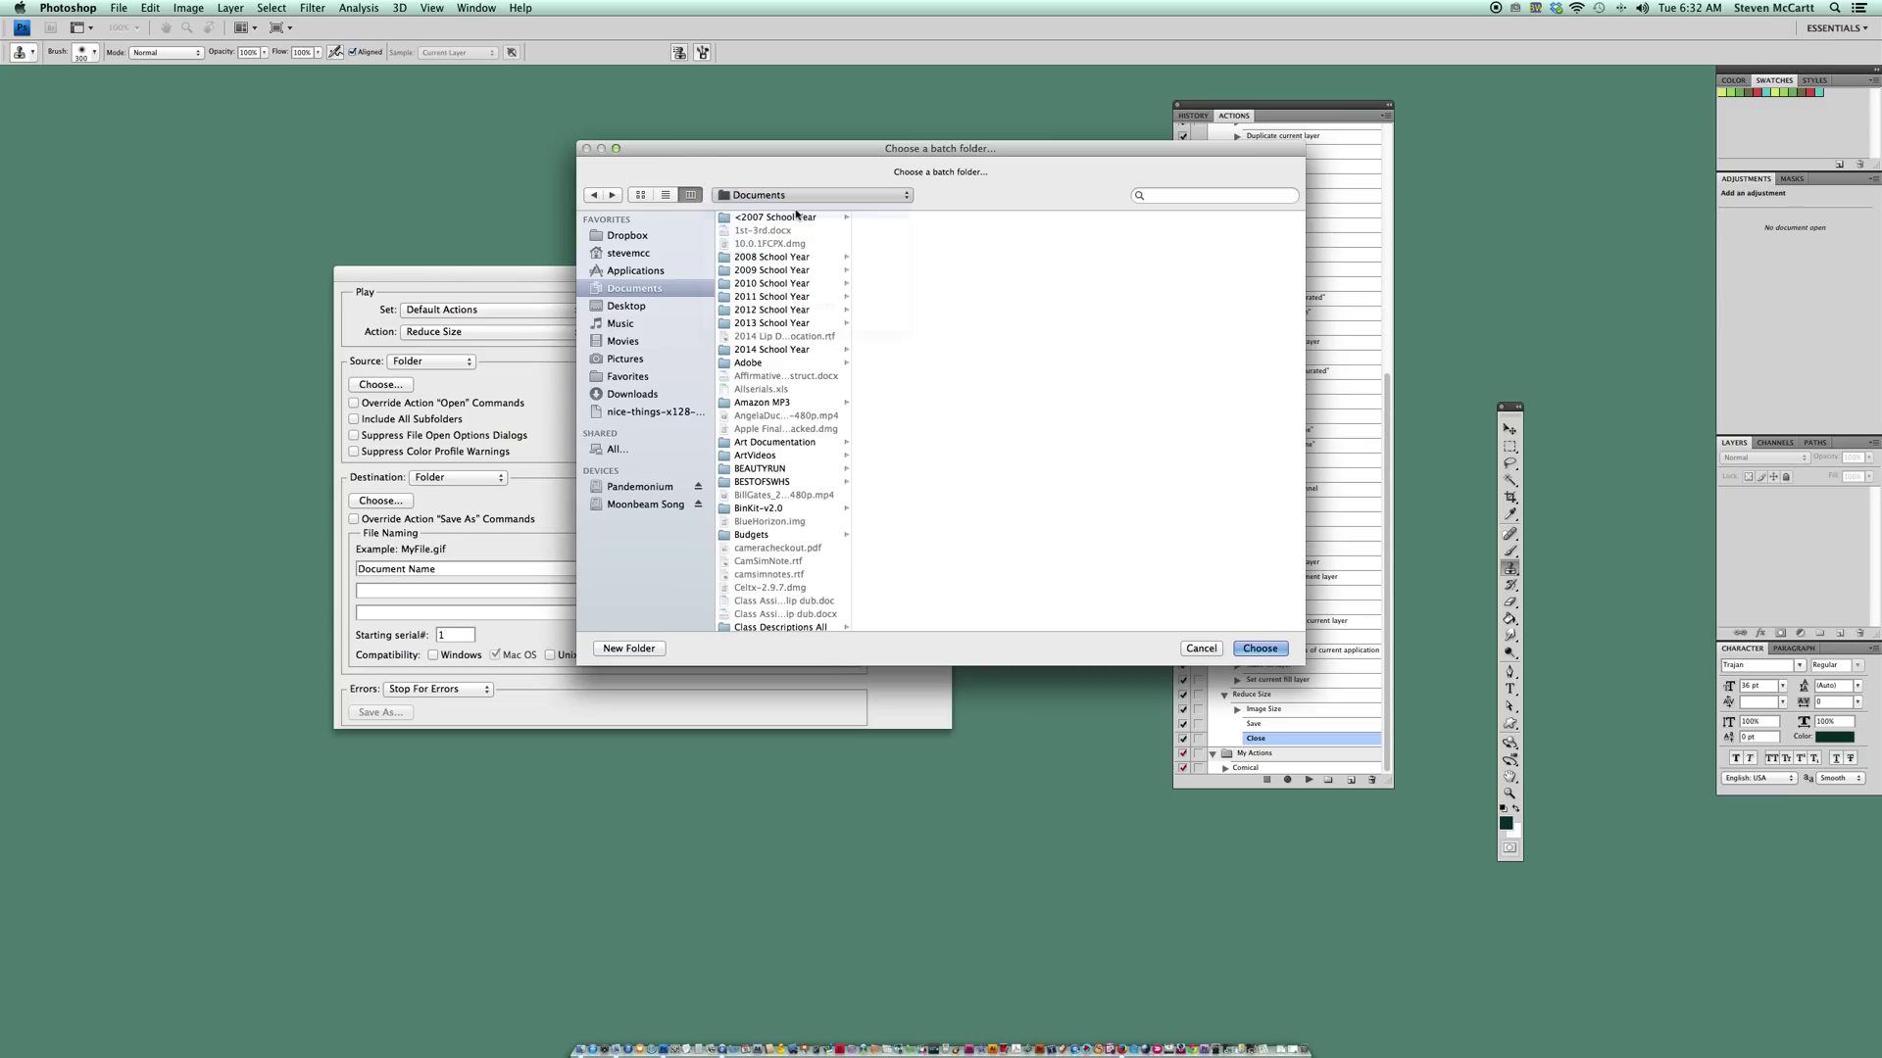
pyautogui.click(627, 306)
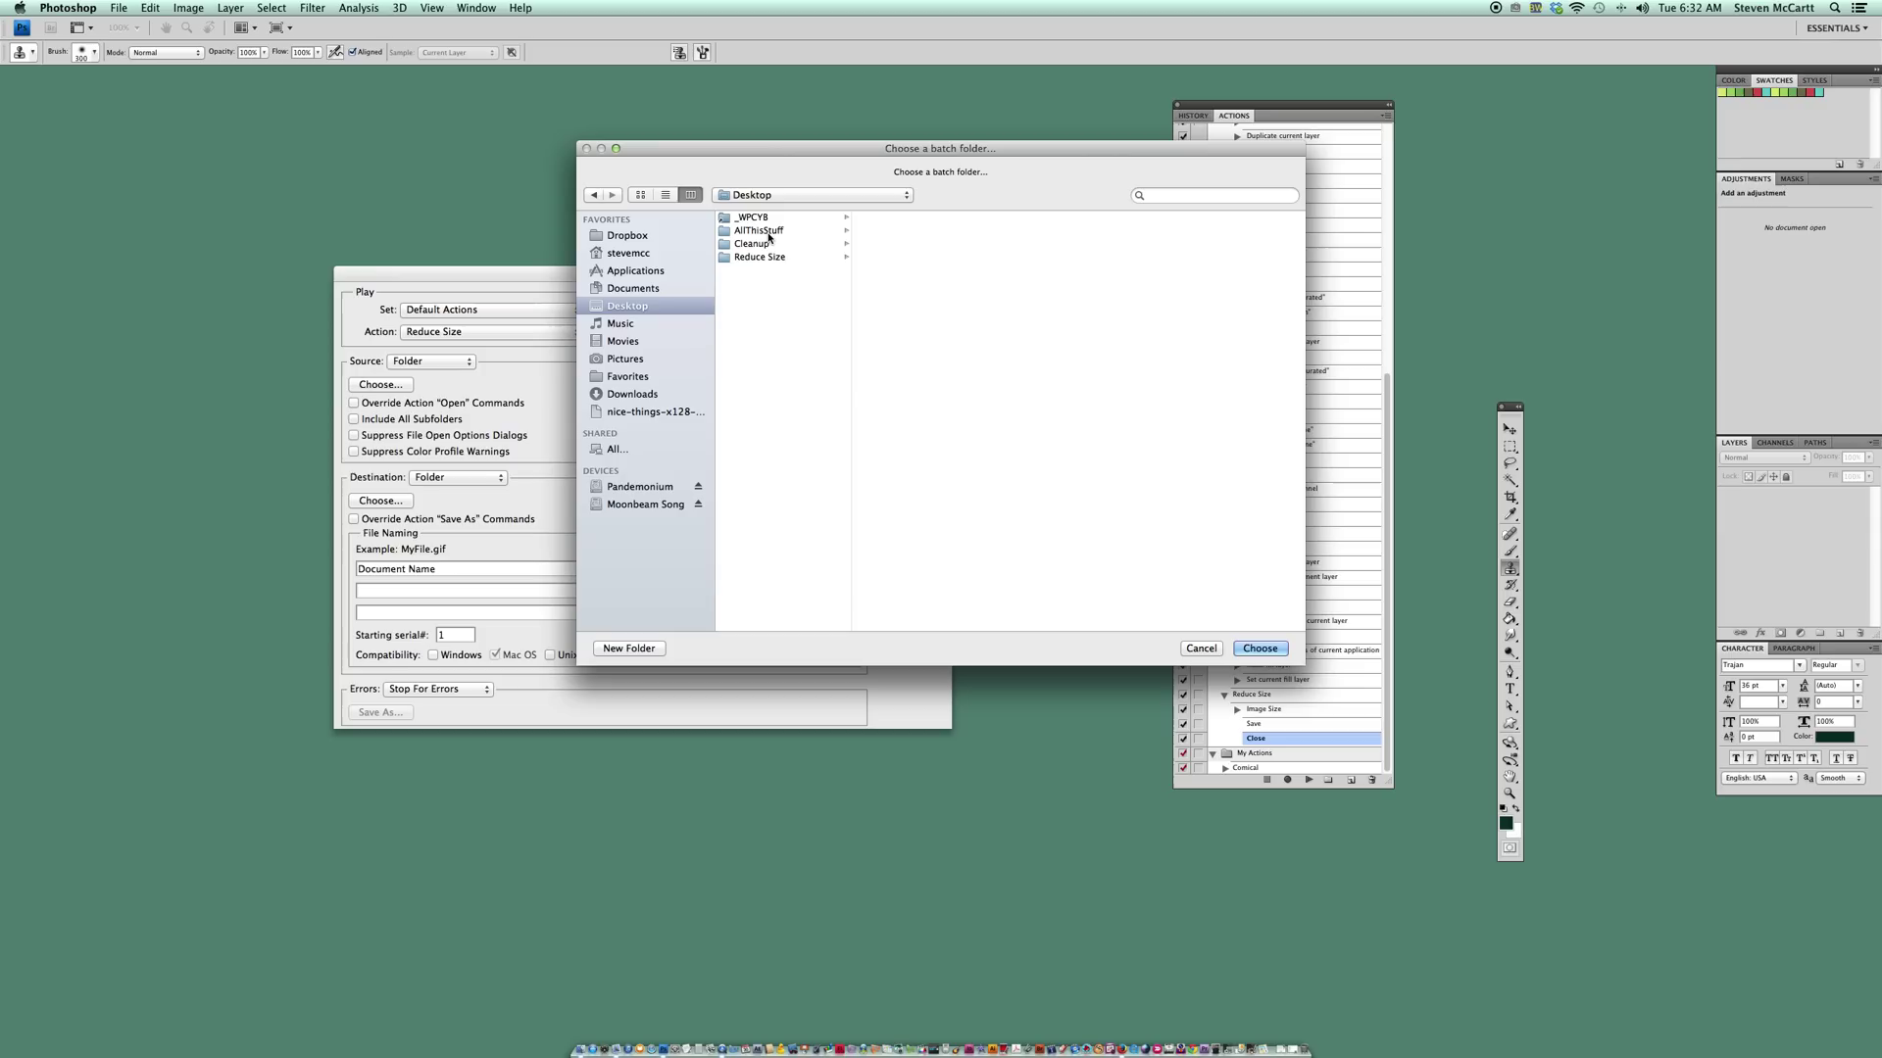
pyautogui.click(764, 258)
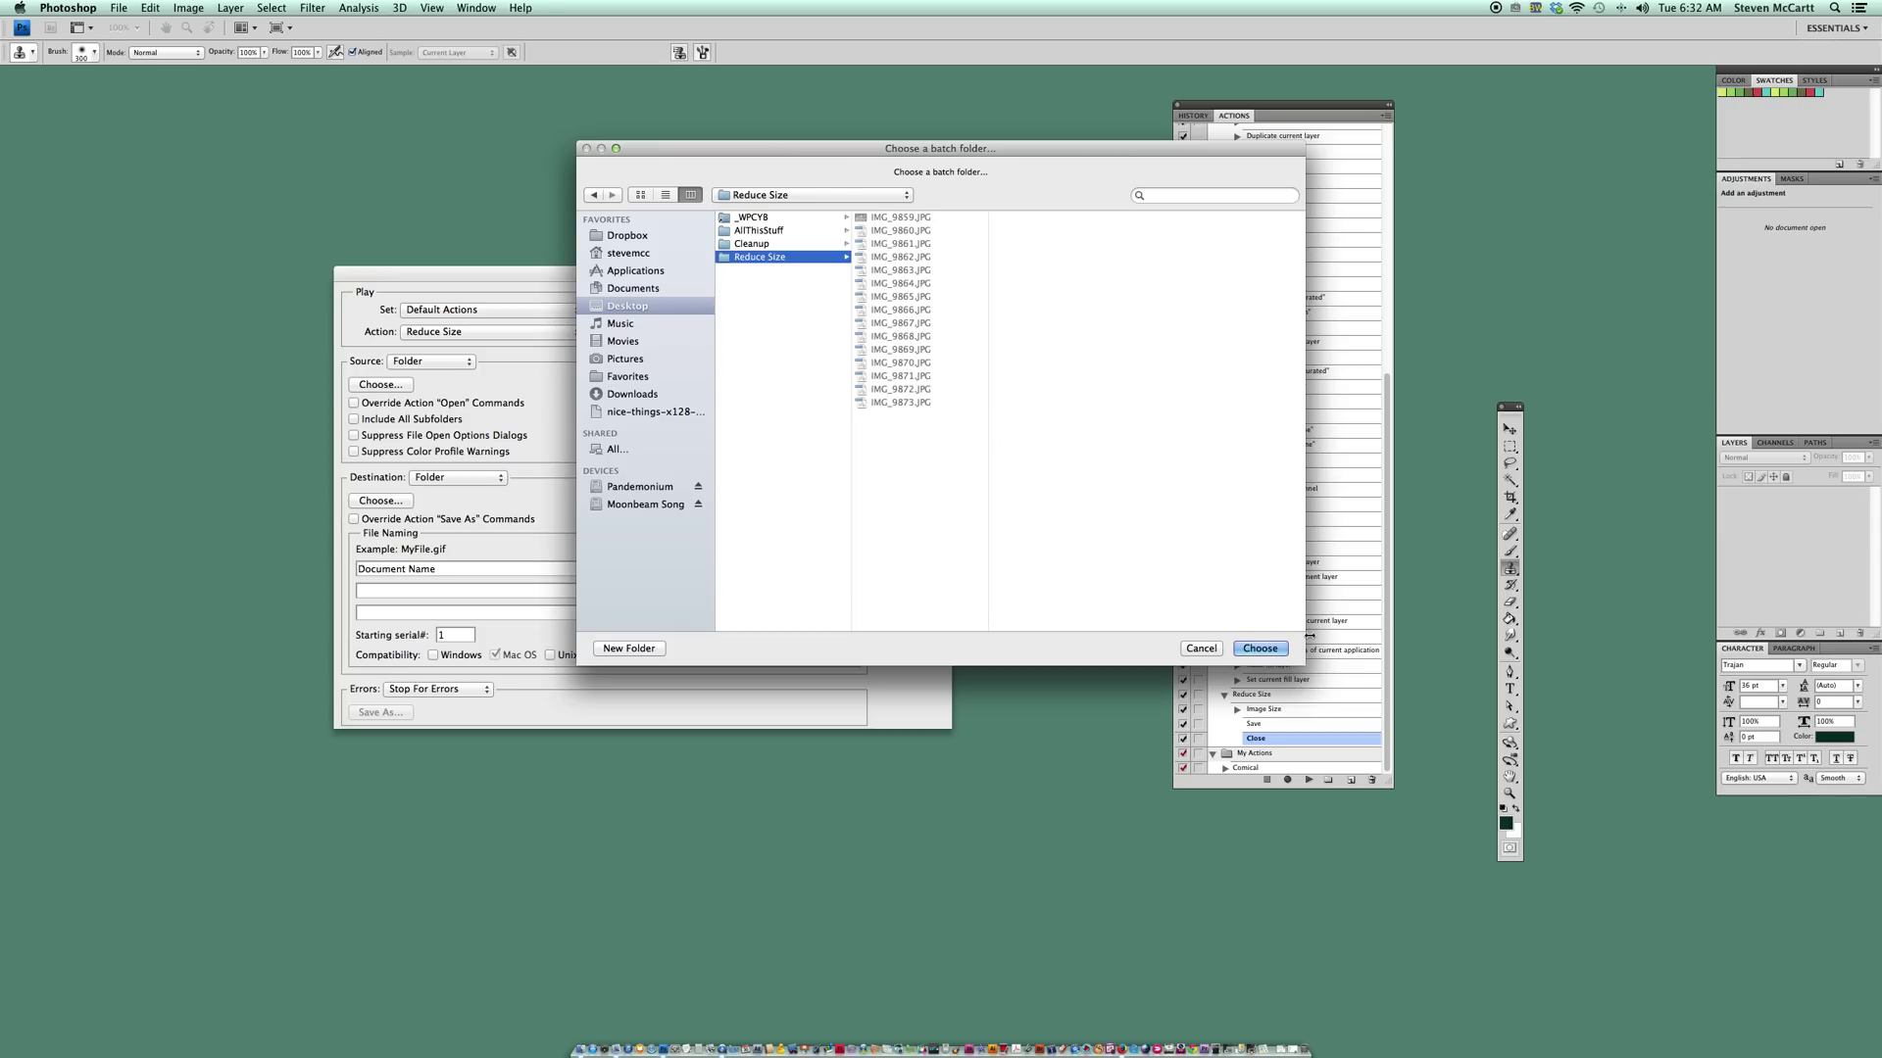
pyautogui.click(1260, 649)
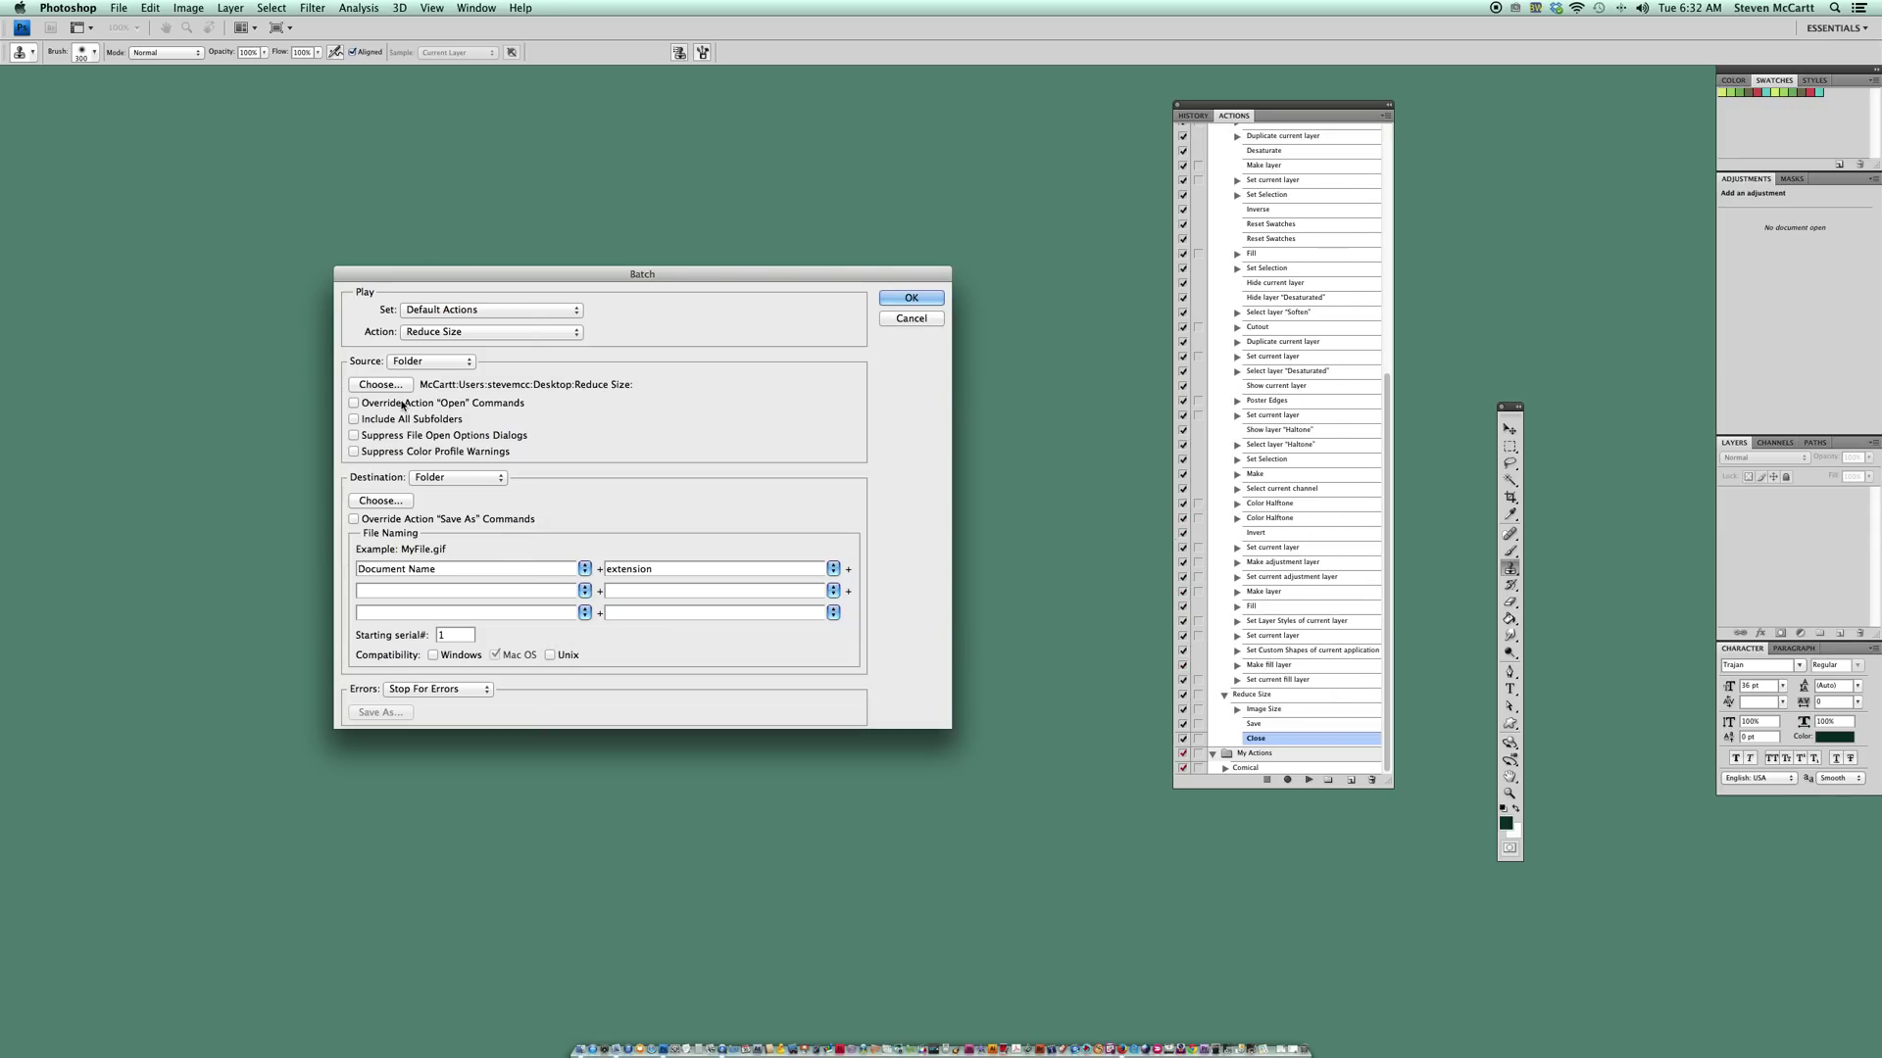
# - Set the batch destination to the same Reduce Size folder on the Desktop
pyautogui.click(380, 501)
pyautogui.click(777, 260)
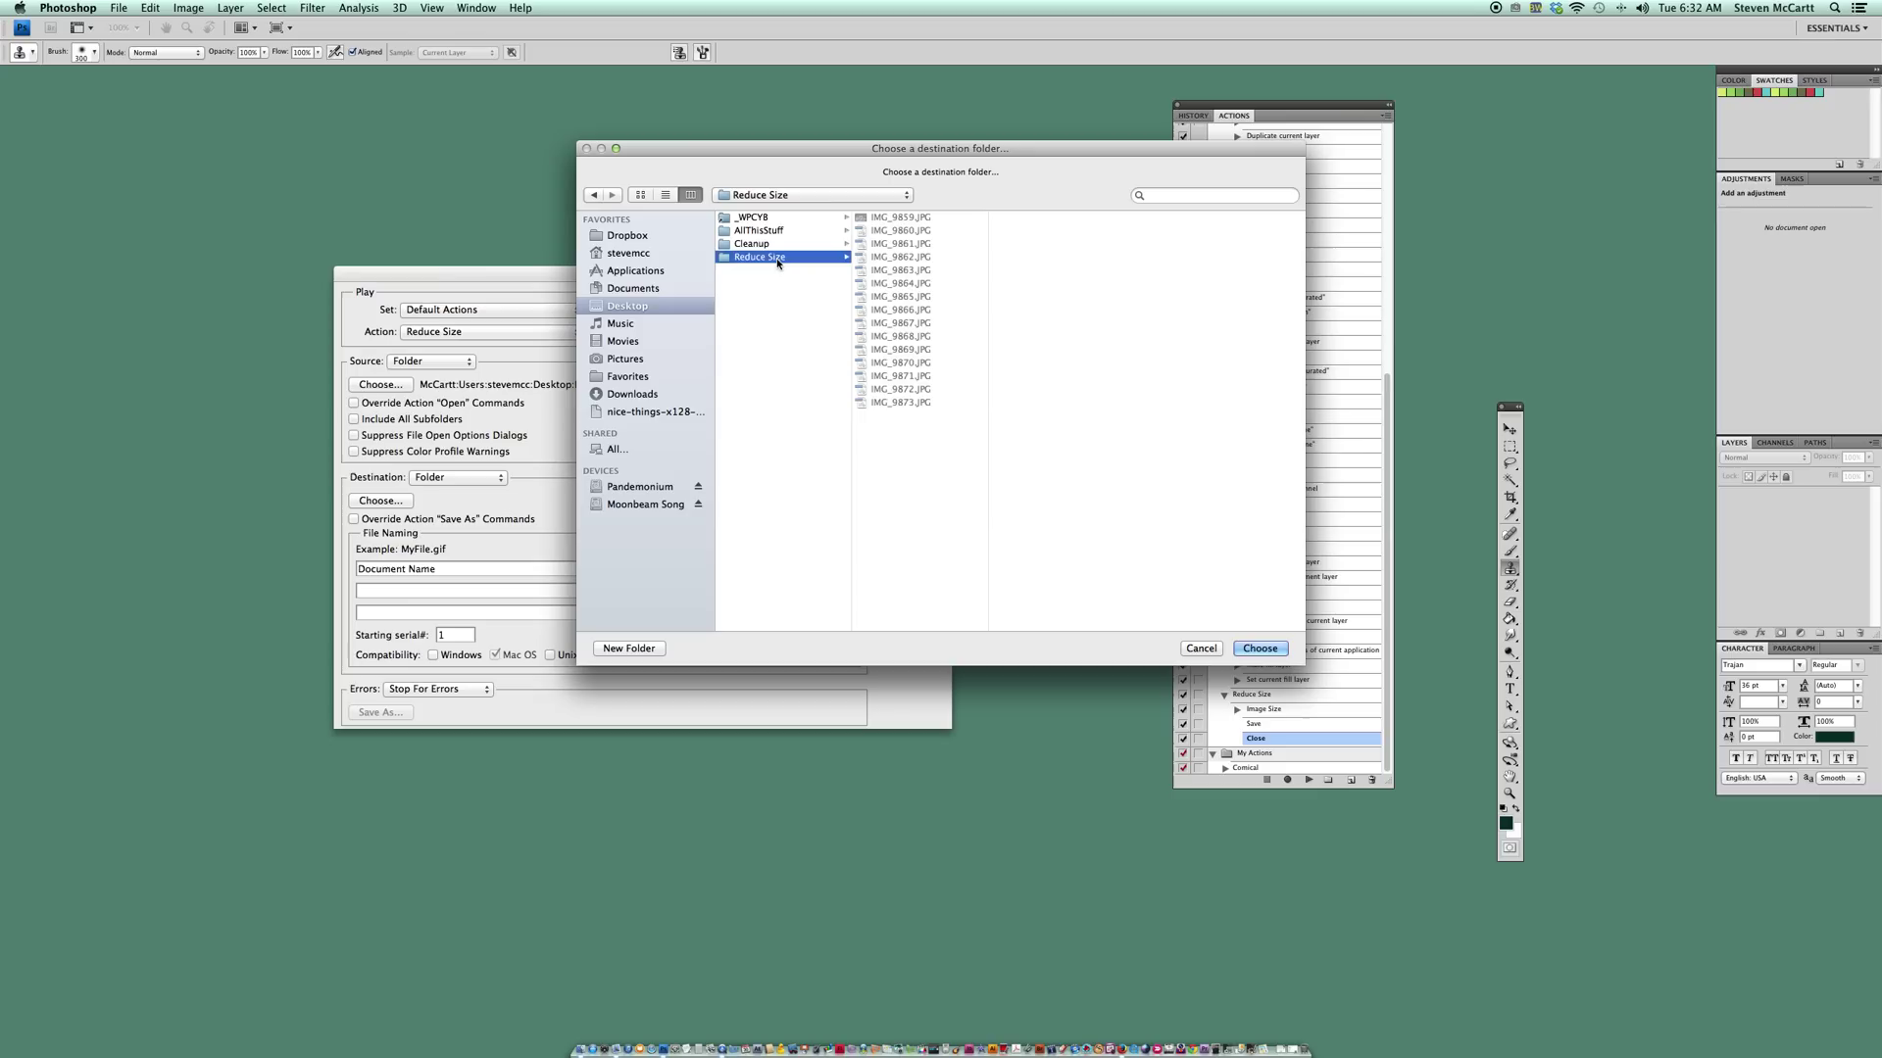
pyautogui.click(1260, 648)
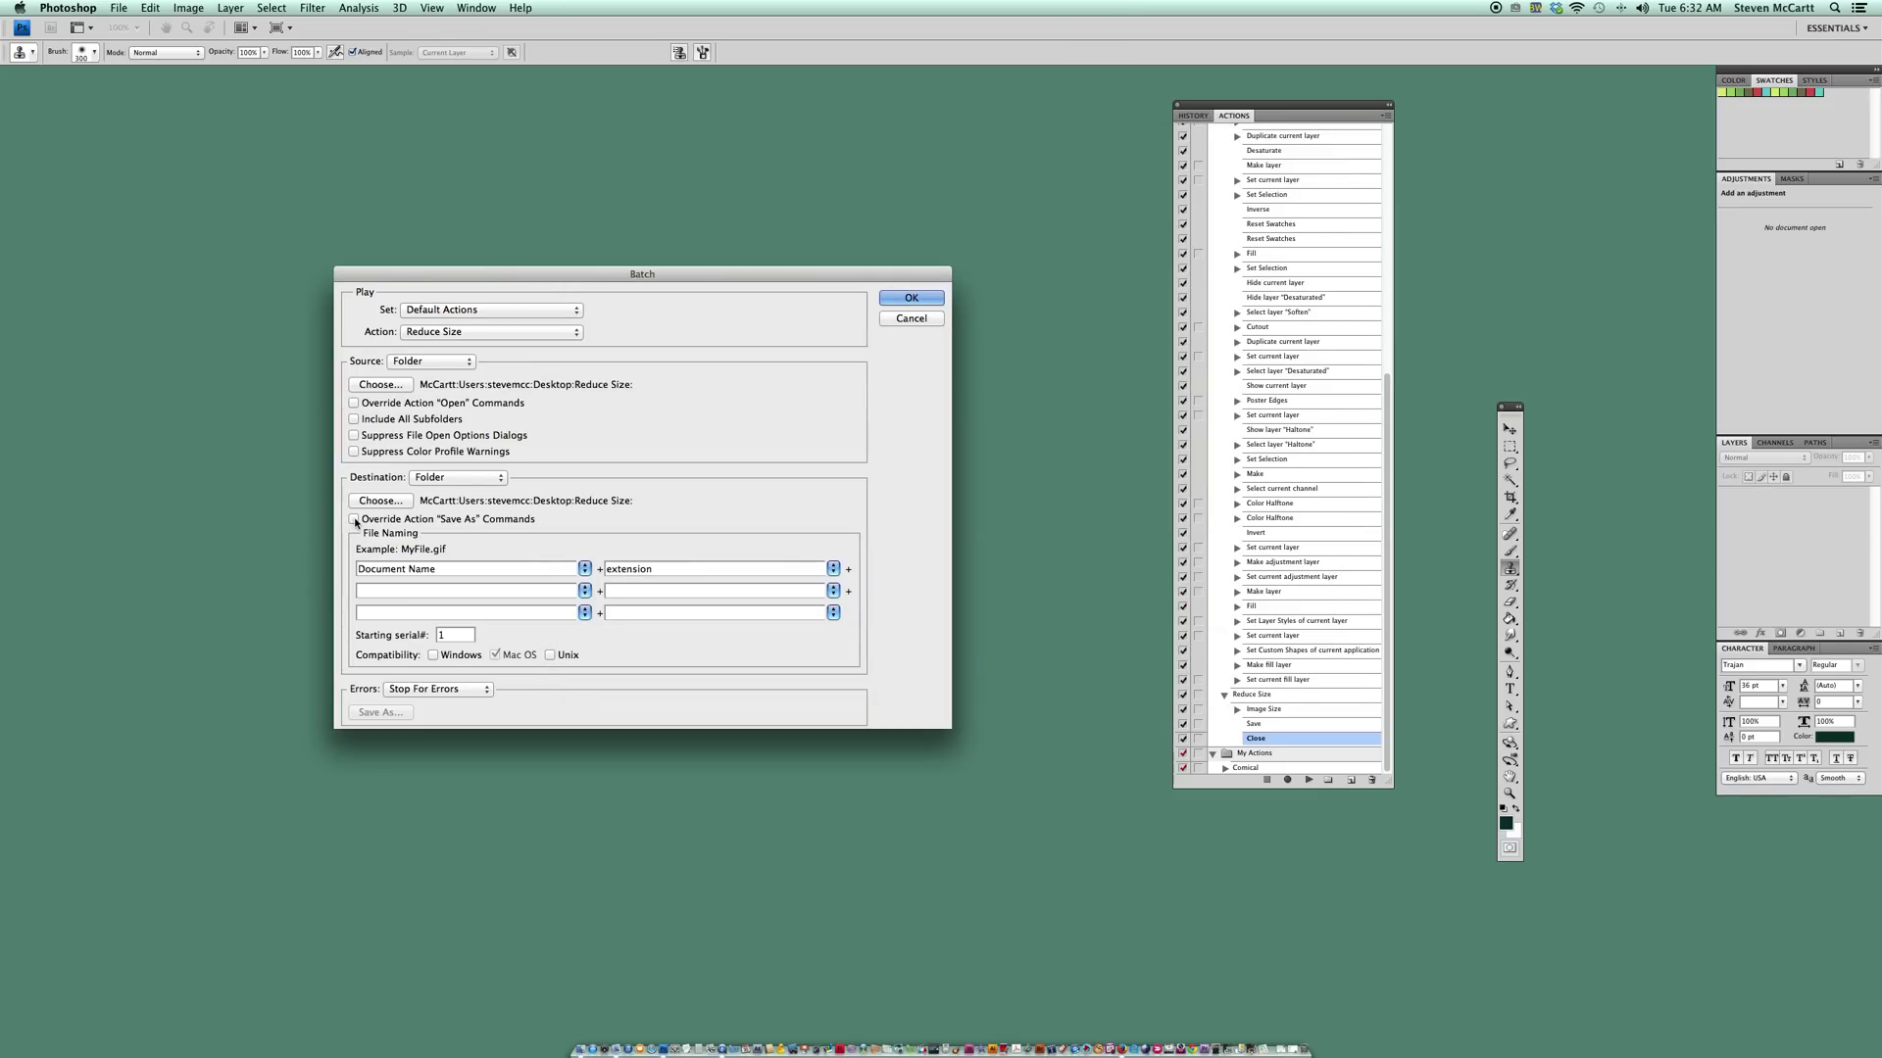
pyautogui.click(354, 519)
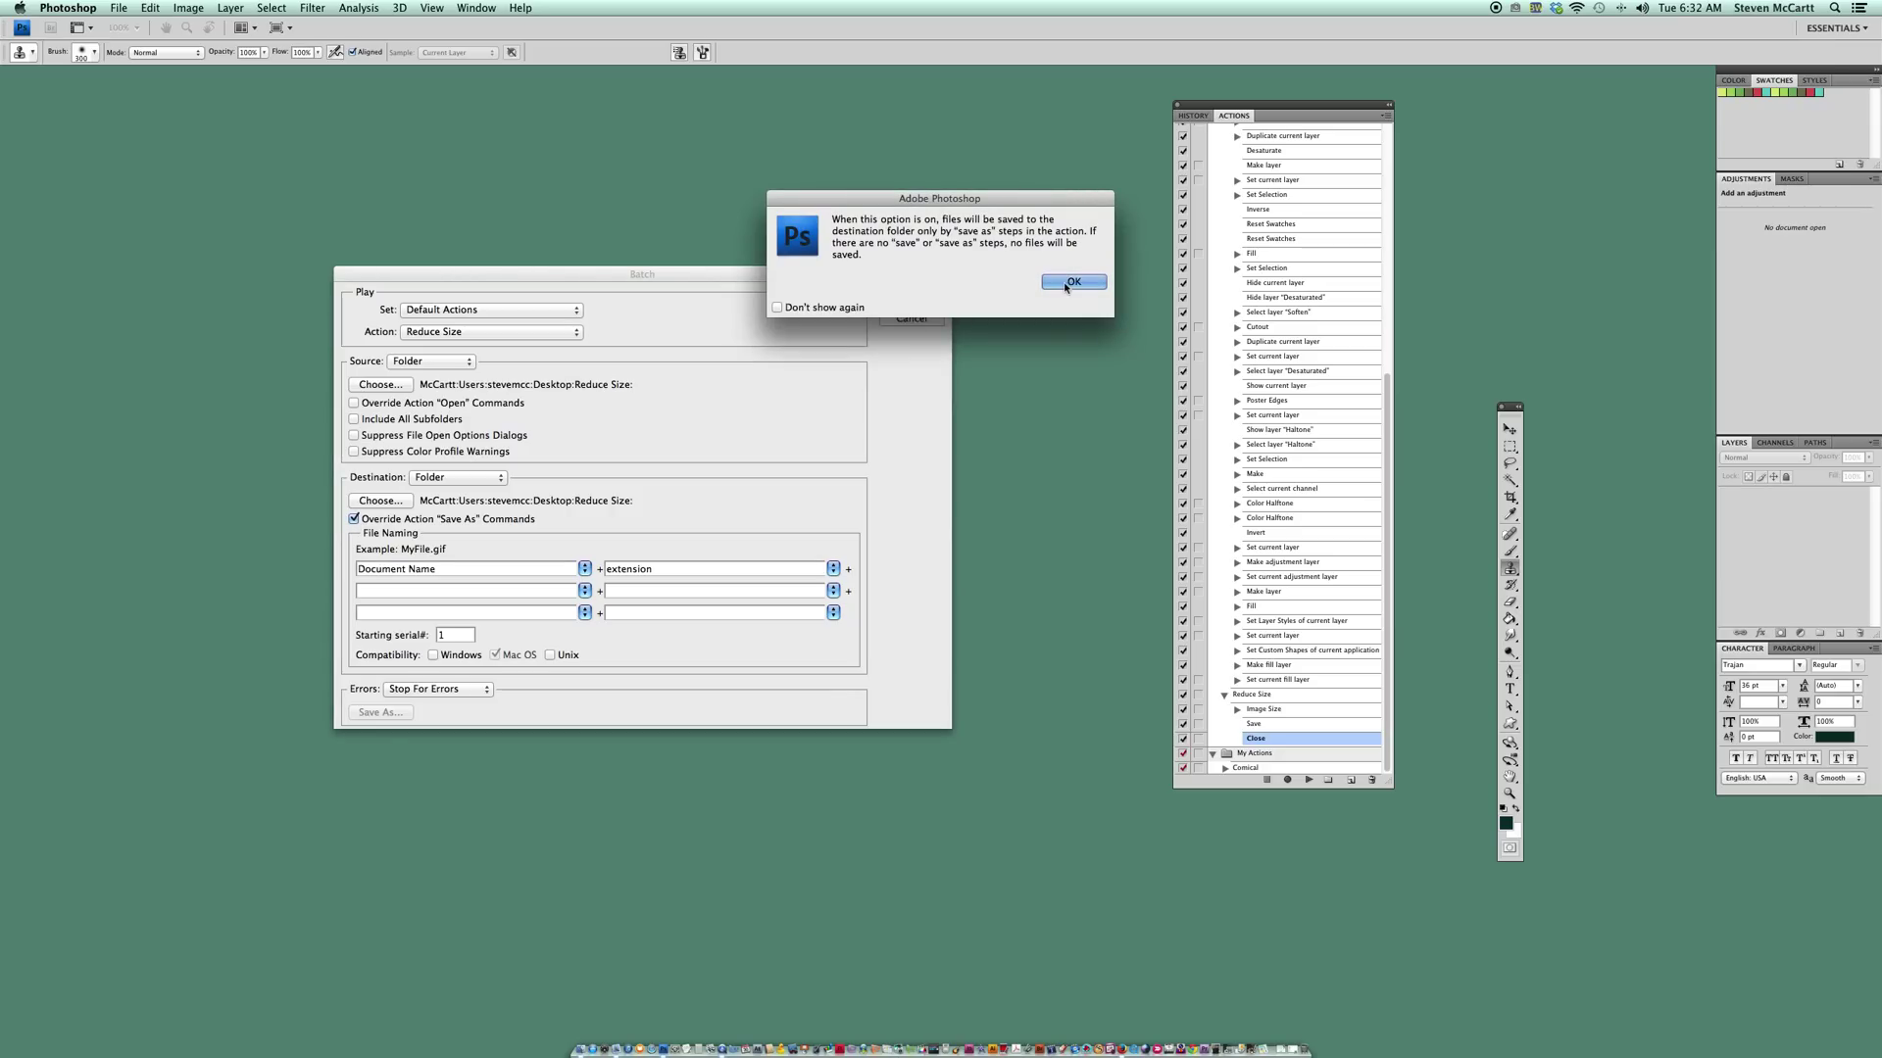
pyautogui.click(1072, 282)
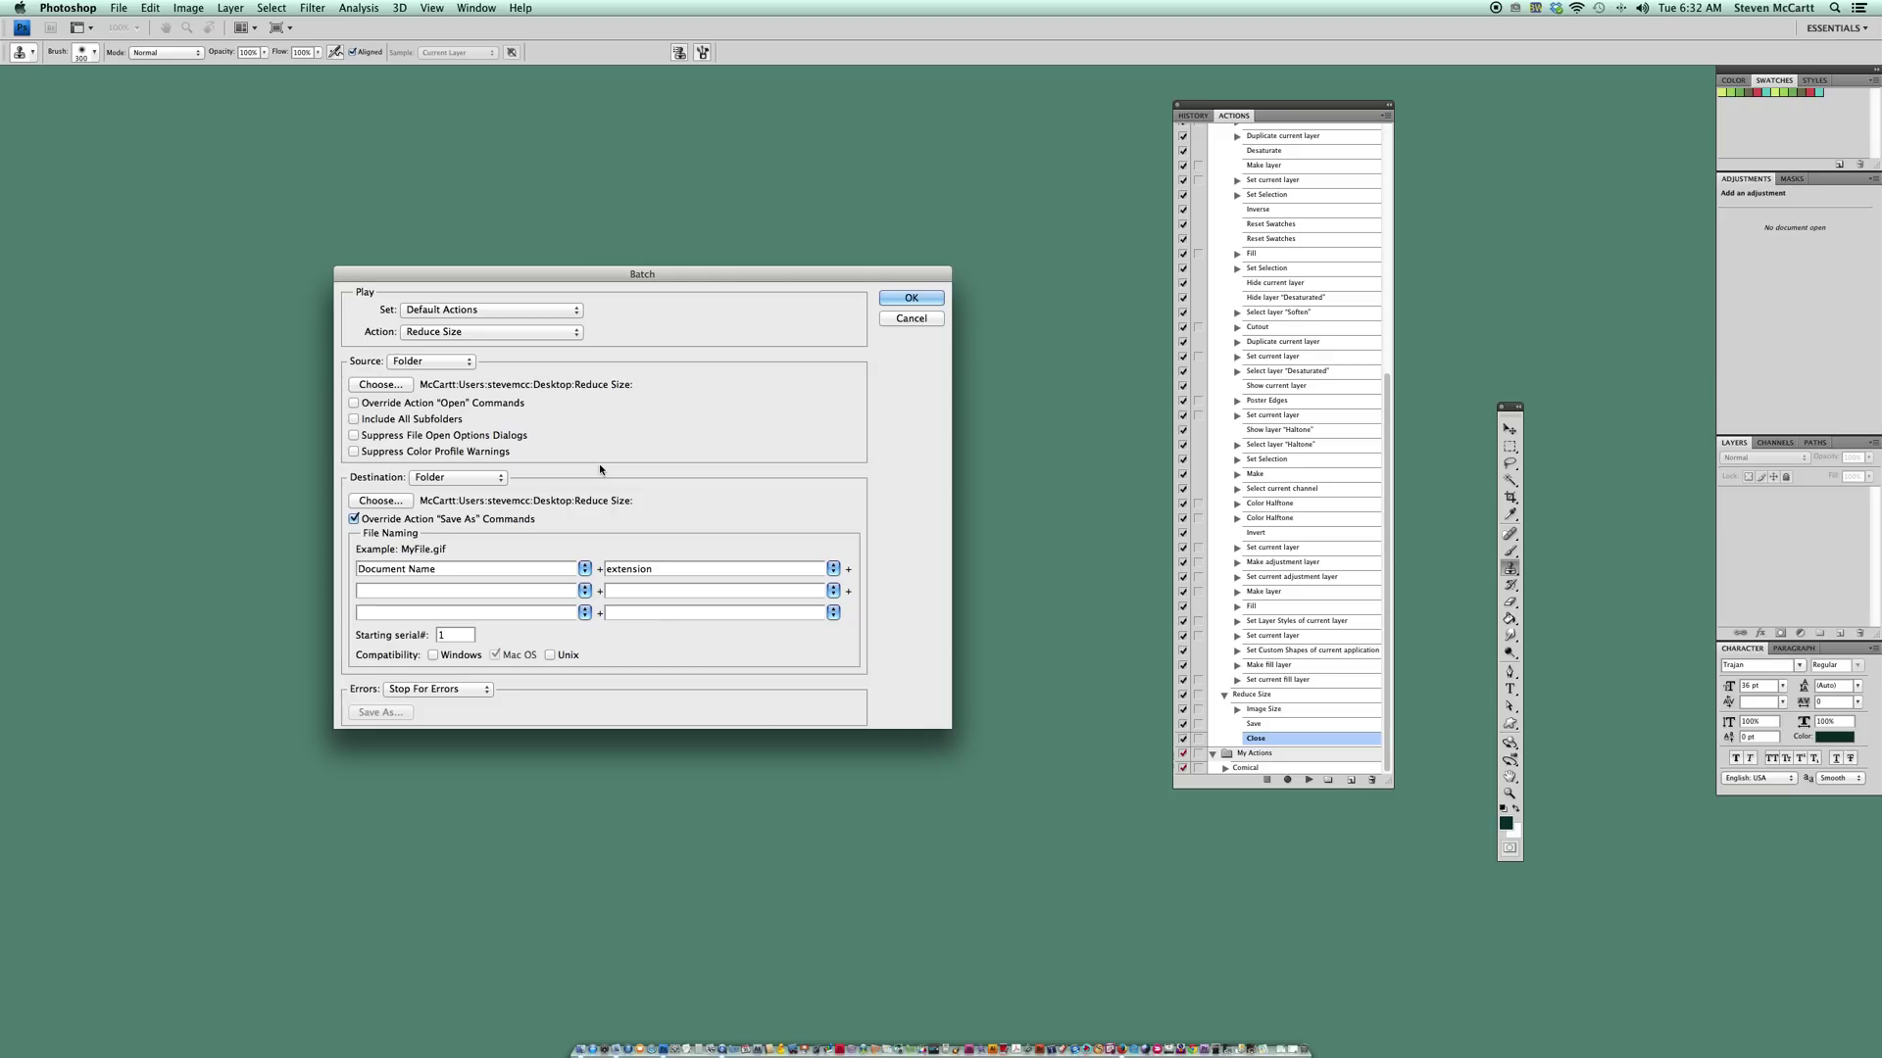
pyautogui.click(355, 520)
# - Run the batch so the Reduce Size action processes the photos in the chosen folder
pyautogui.click(912, 298)
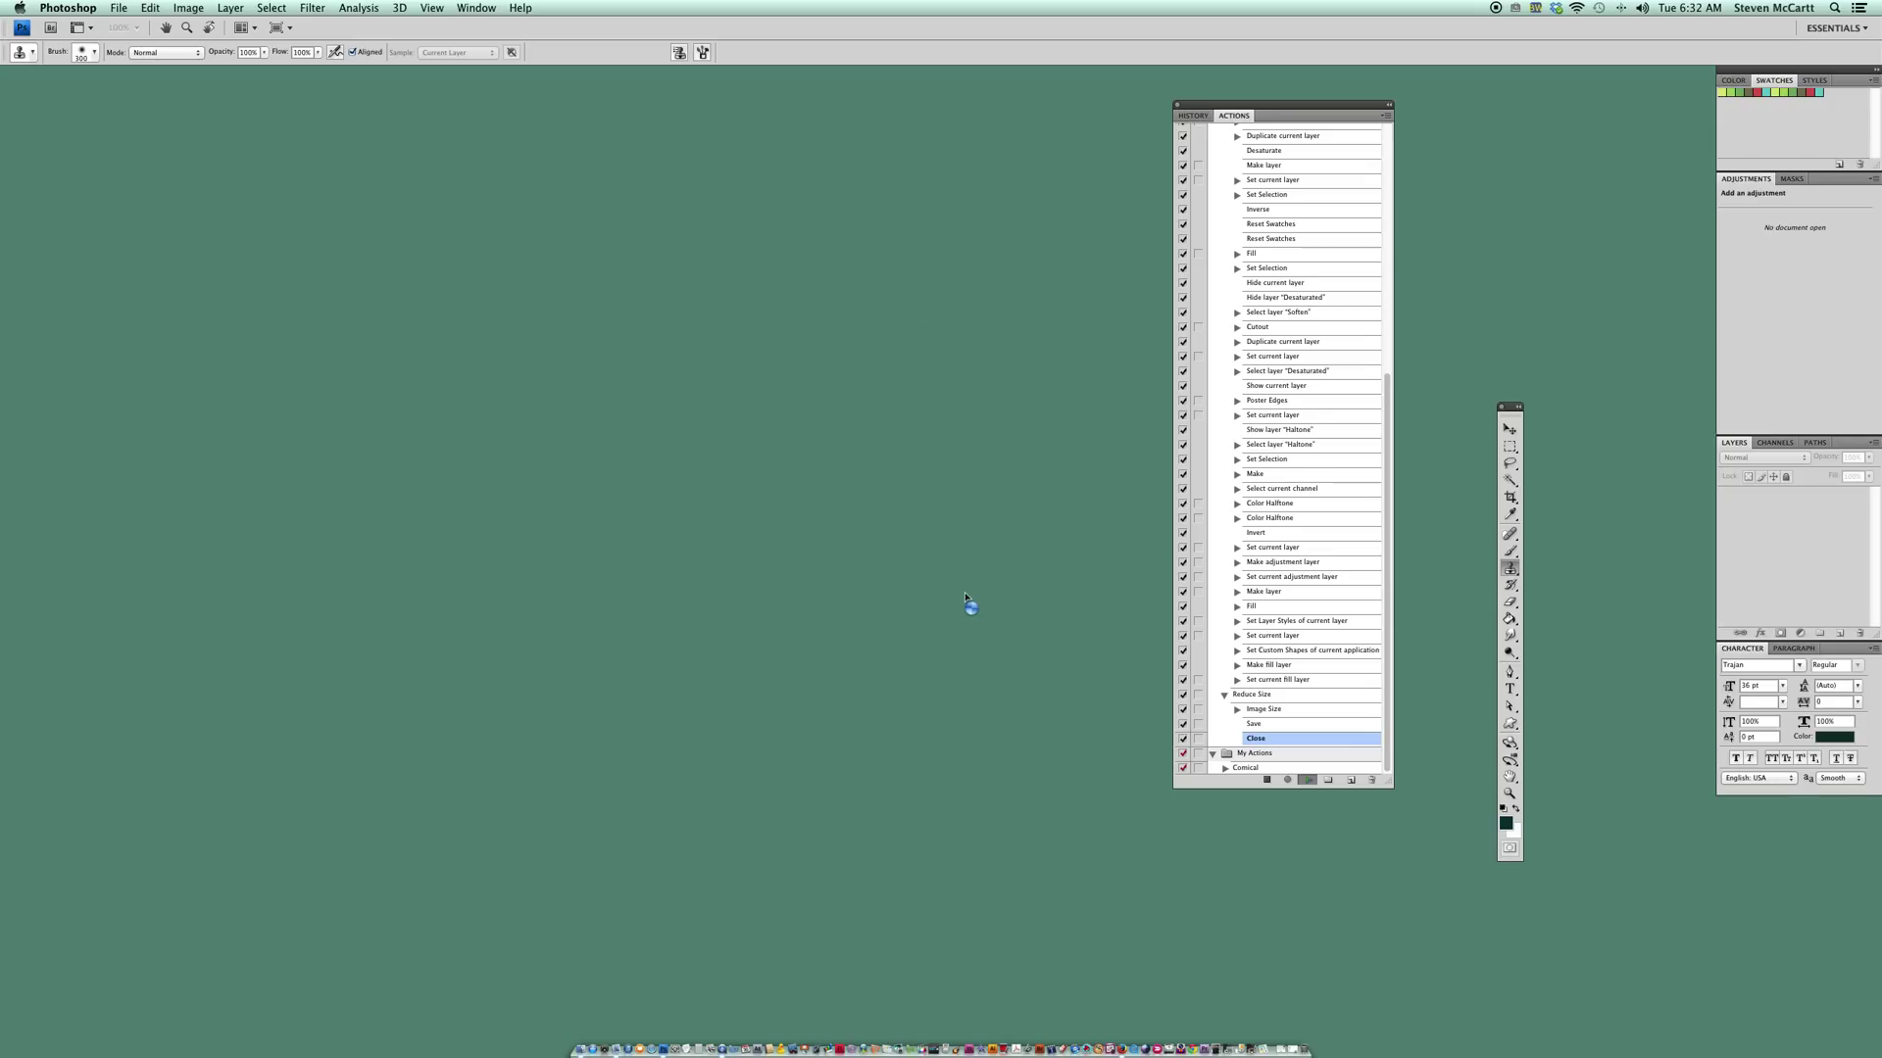